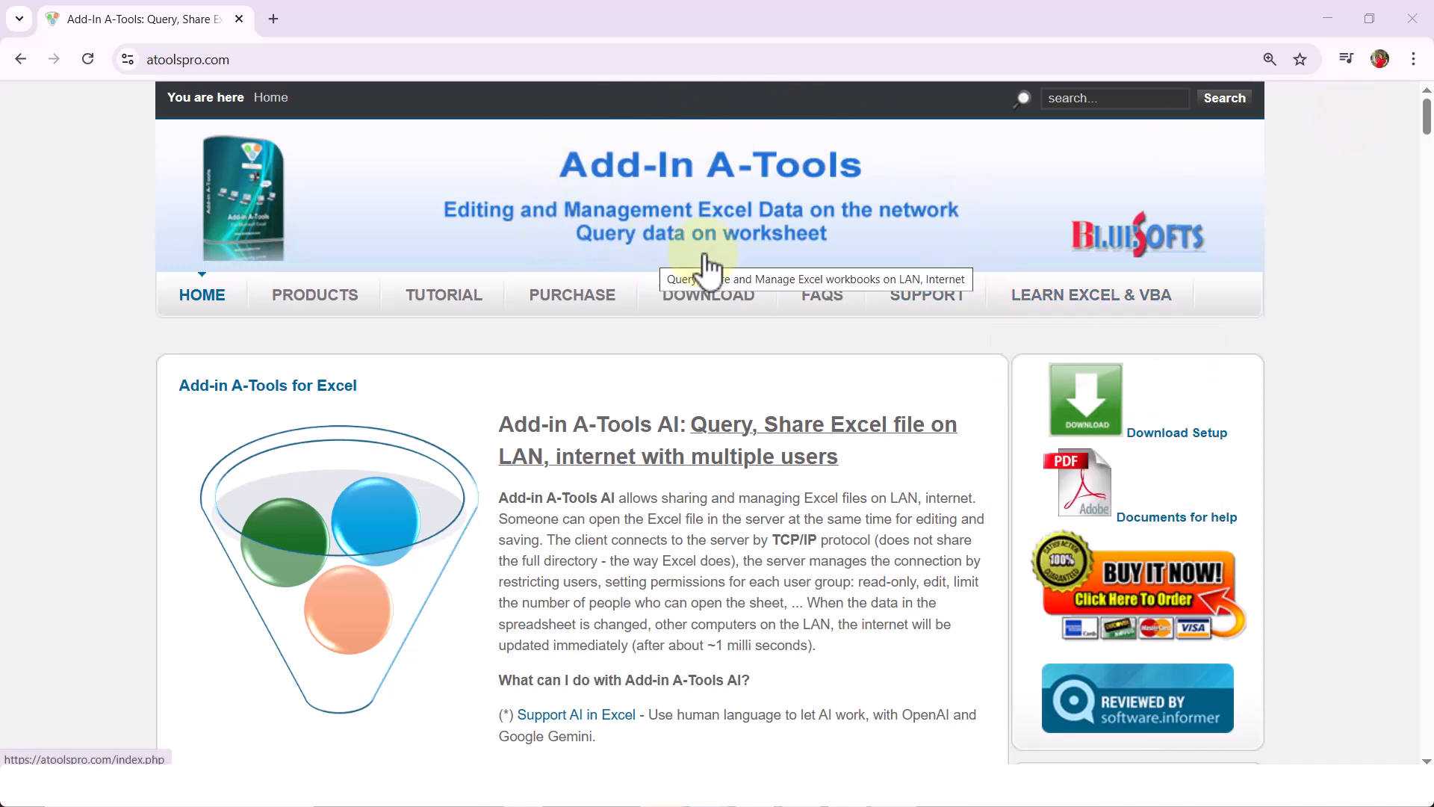
pyautogui.moveTo(1166, 302)
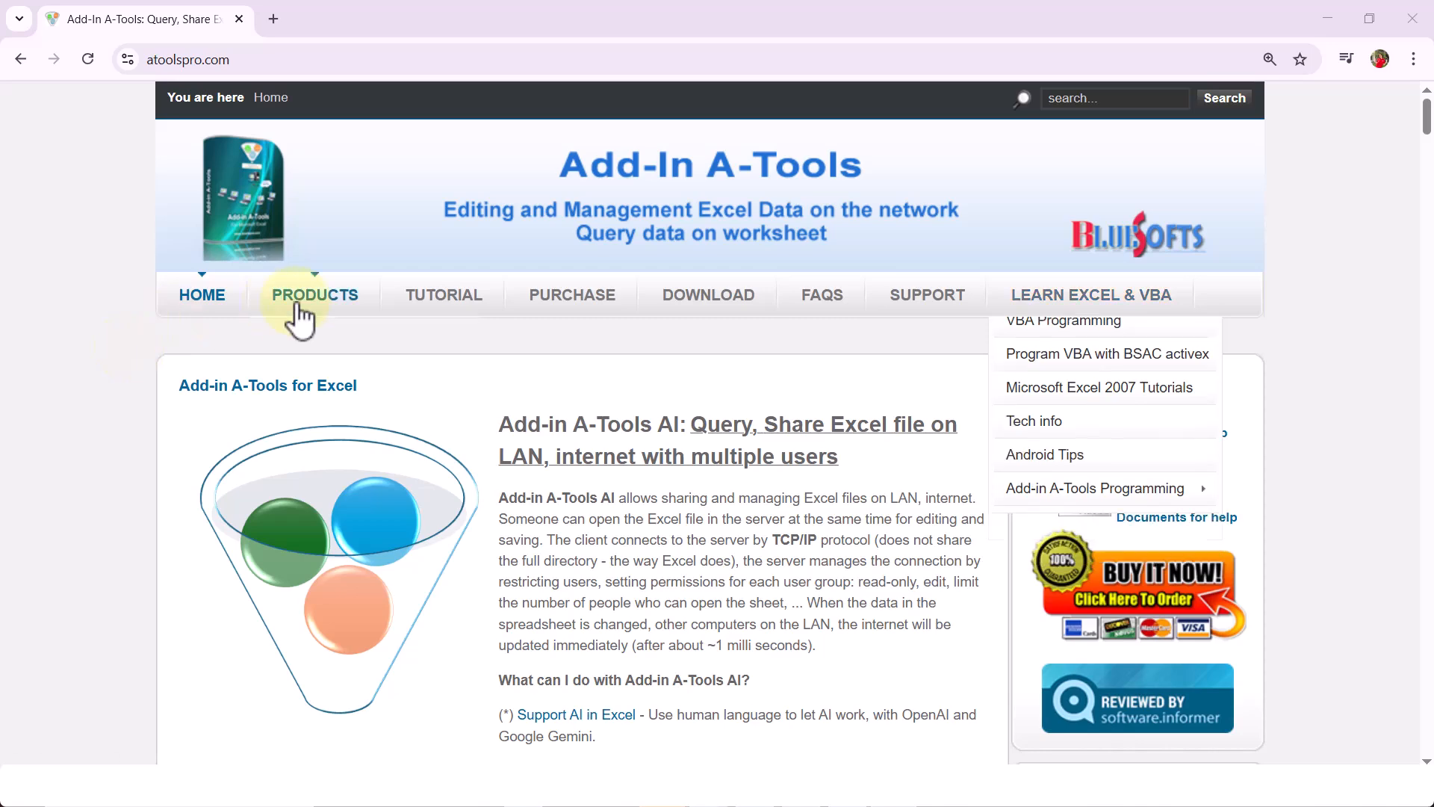
pyautogui.moveTo(592, 306)
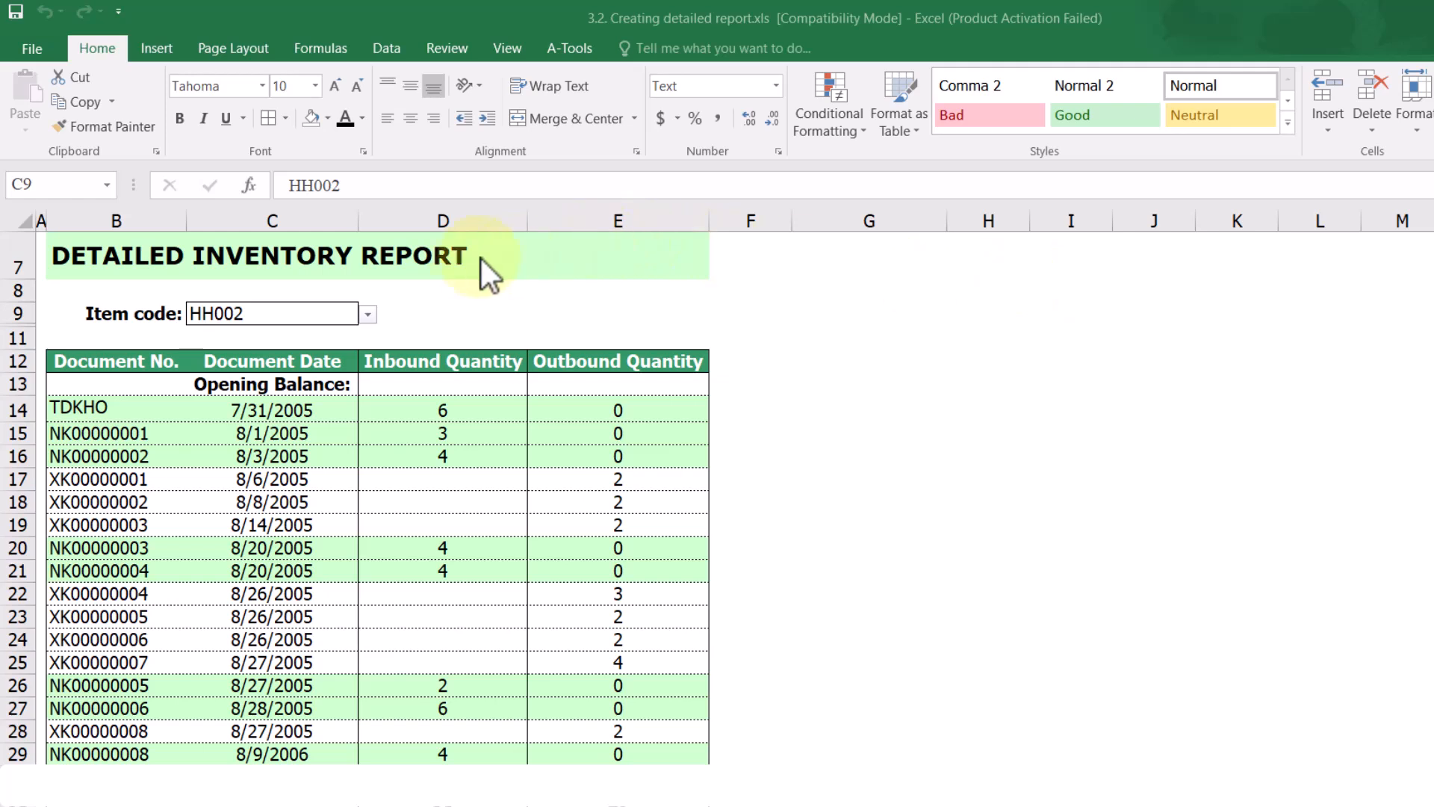
# Step: Review the detailed inventory report's title and its document number, document date, inbound and outbound quantity headers
pyautogui.click(491, 263)
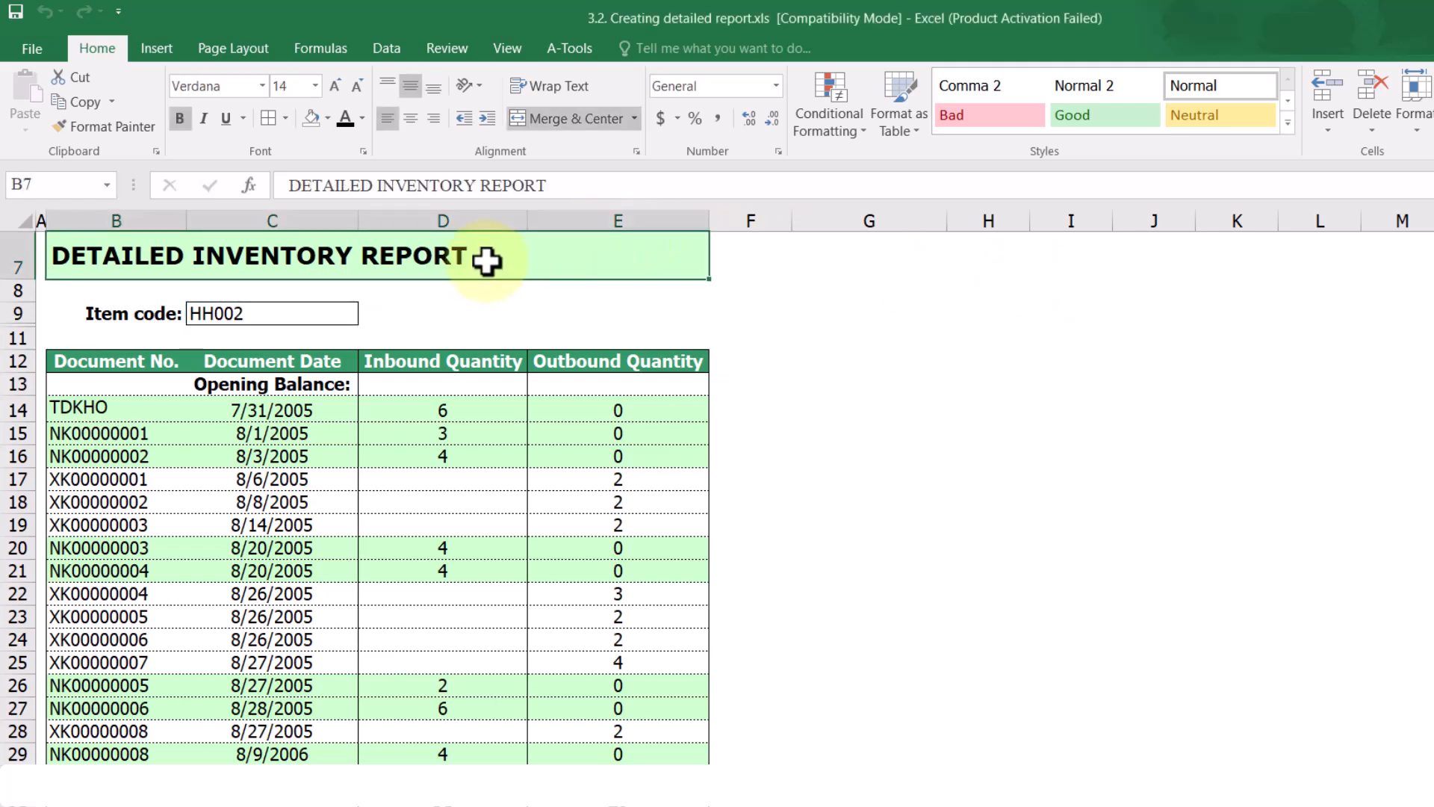
pyautogui.click(128, 358)
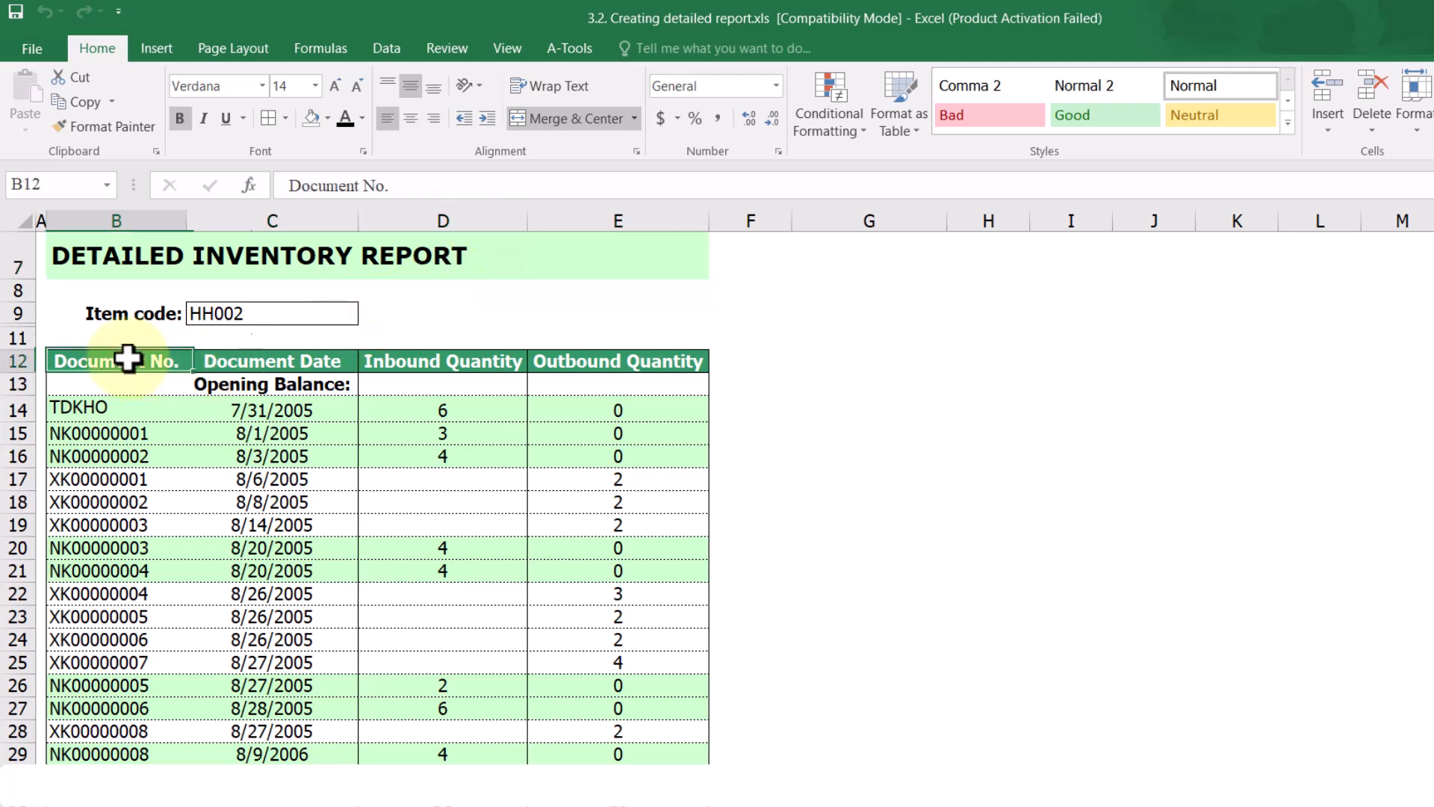
pyautogui.click(348, 361)
pyautogui.click(522, 367)
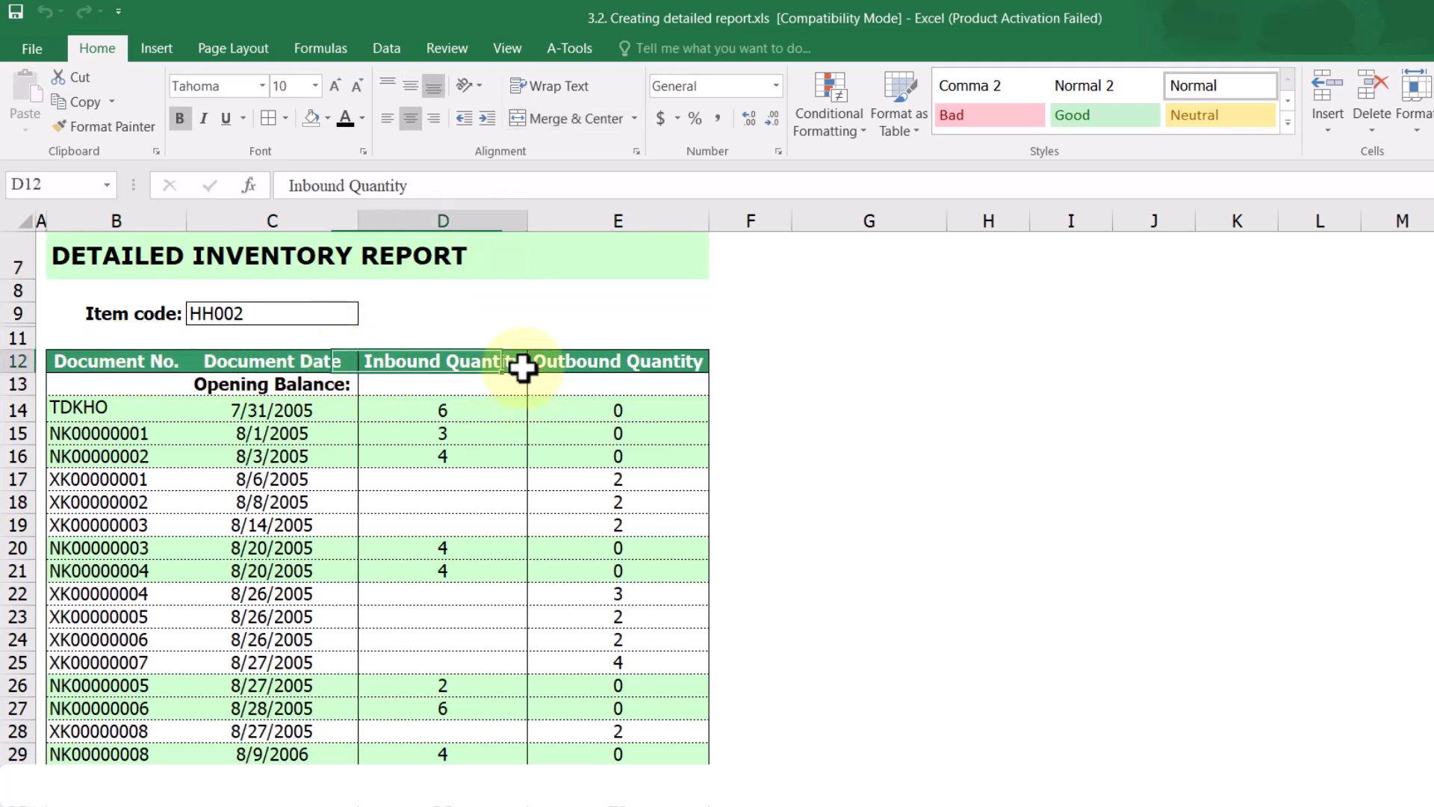
pyautogui.click(703, 367)
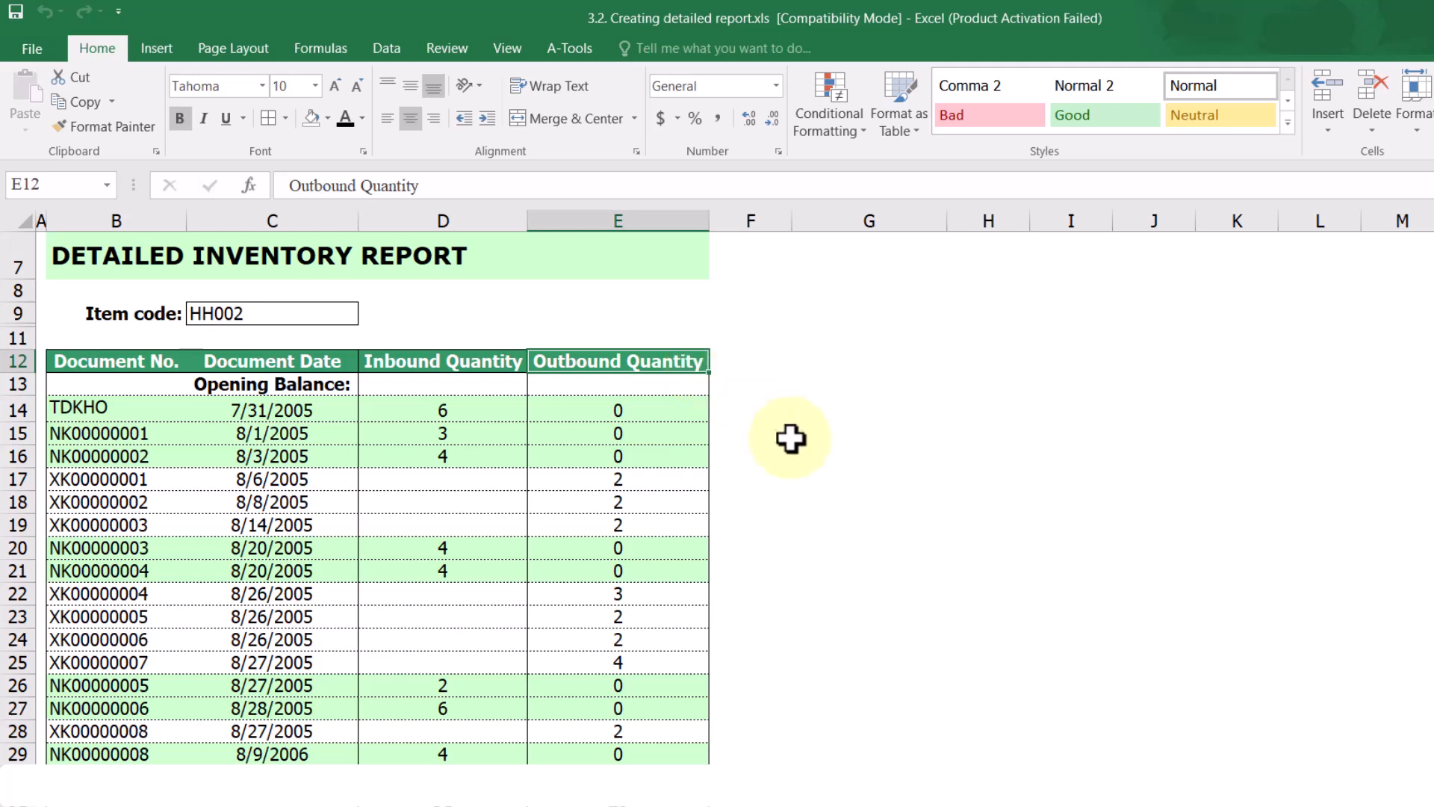
# Step: Switch the detailed inventory report's item code in C9 to HH001 and finally to HH003
pyautogui.click(284, 312)
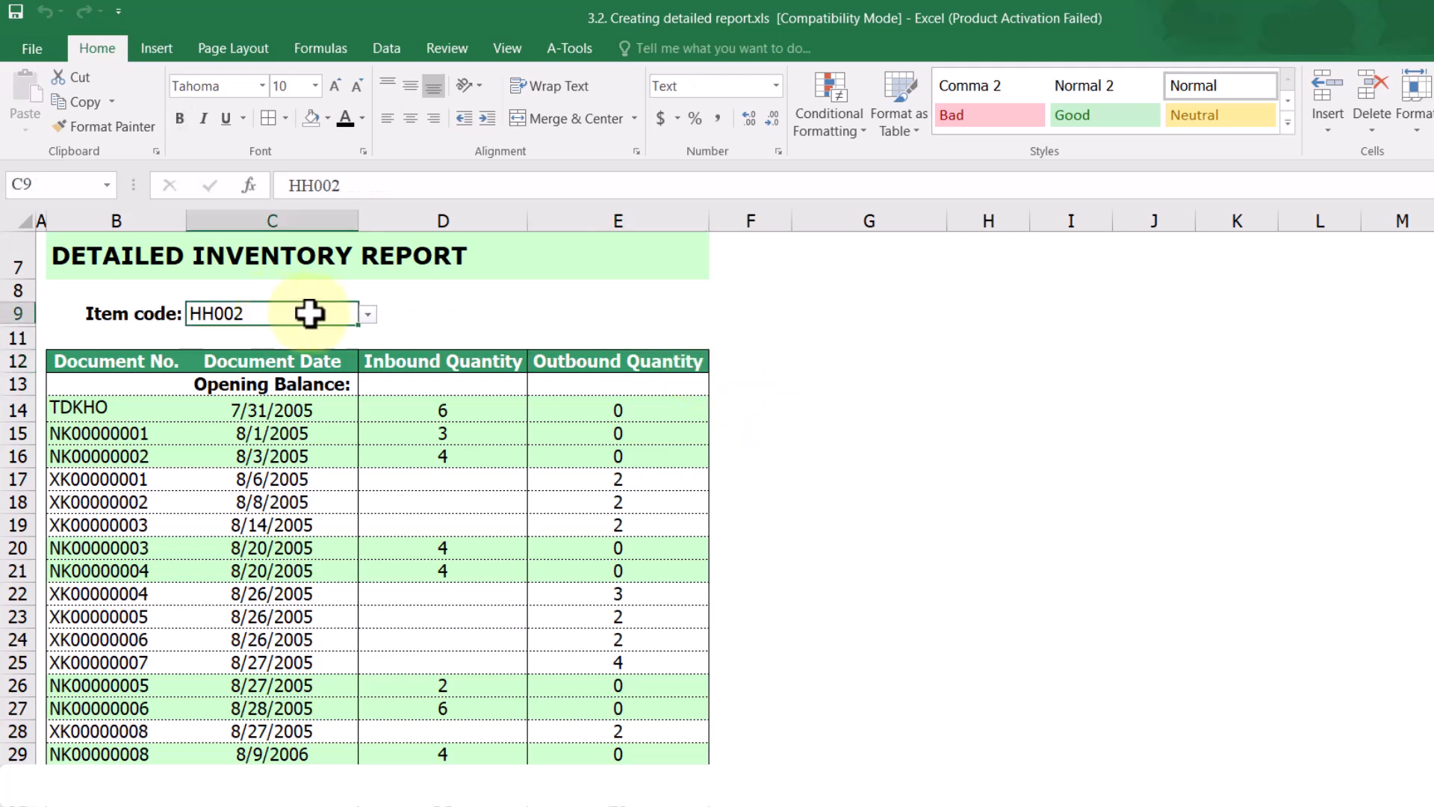
pyautogui.click(369, 315)
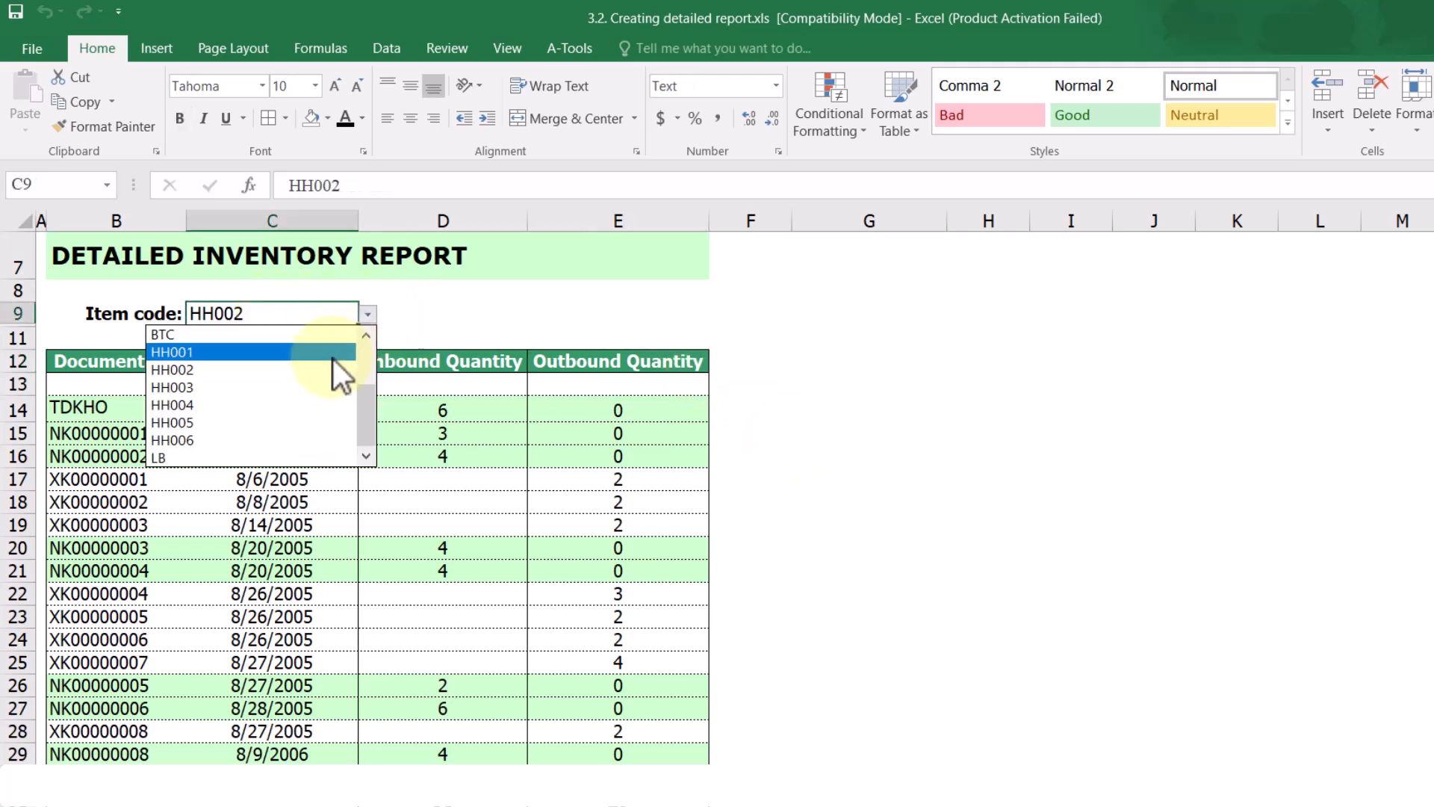
pyautogui.click(340, 354)
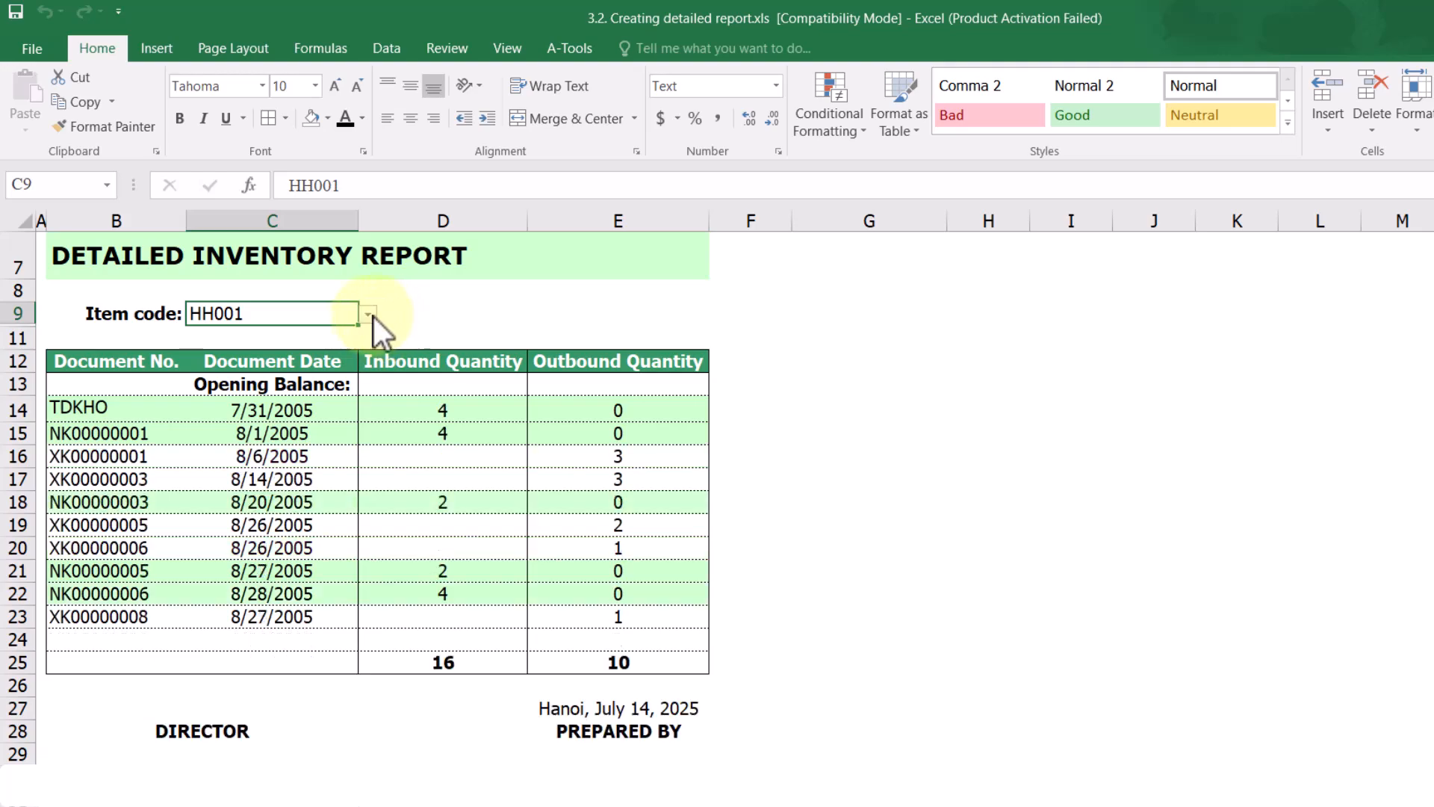
pyautogui.click(367, 315)
pyautogui.click(336, 387)
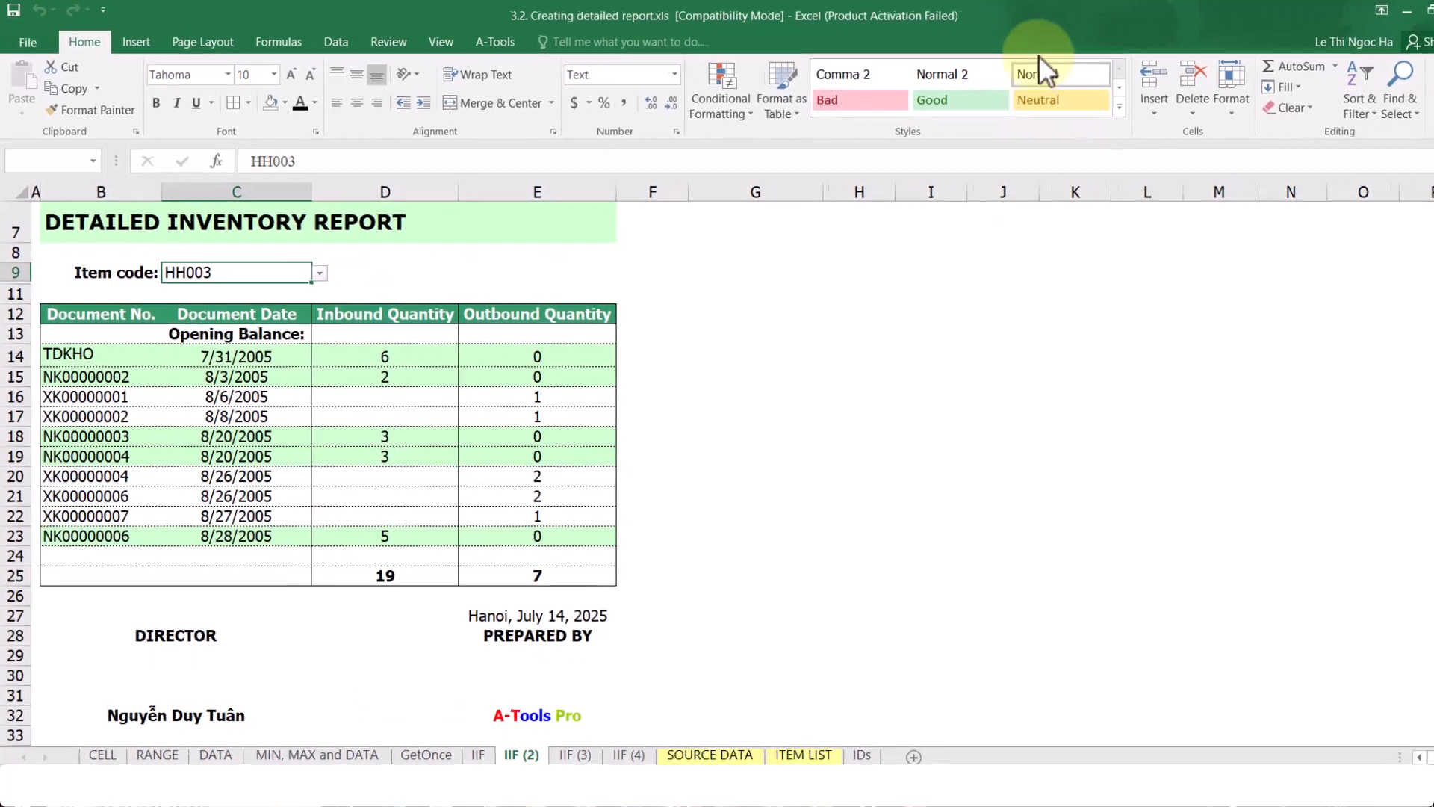
# Step: Examine the SOURCE DATA sheet, especially its QTY and TRANS_TYPE columns
pyautogui.hotkey('ctrl', 'pagedown')
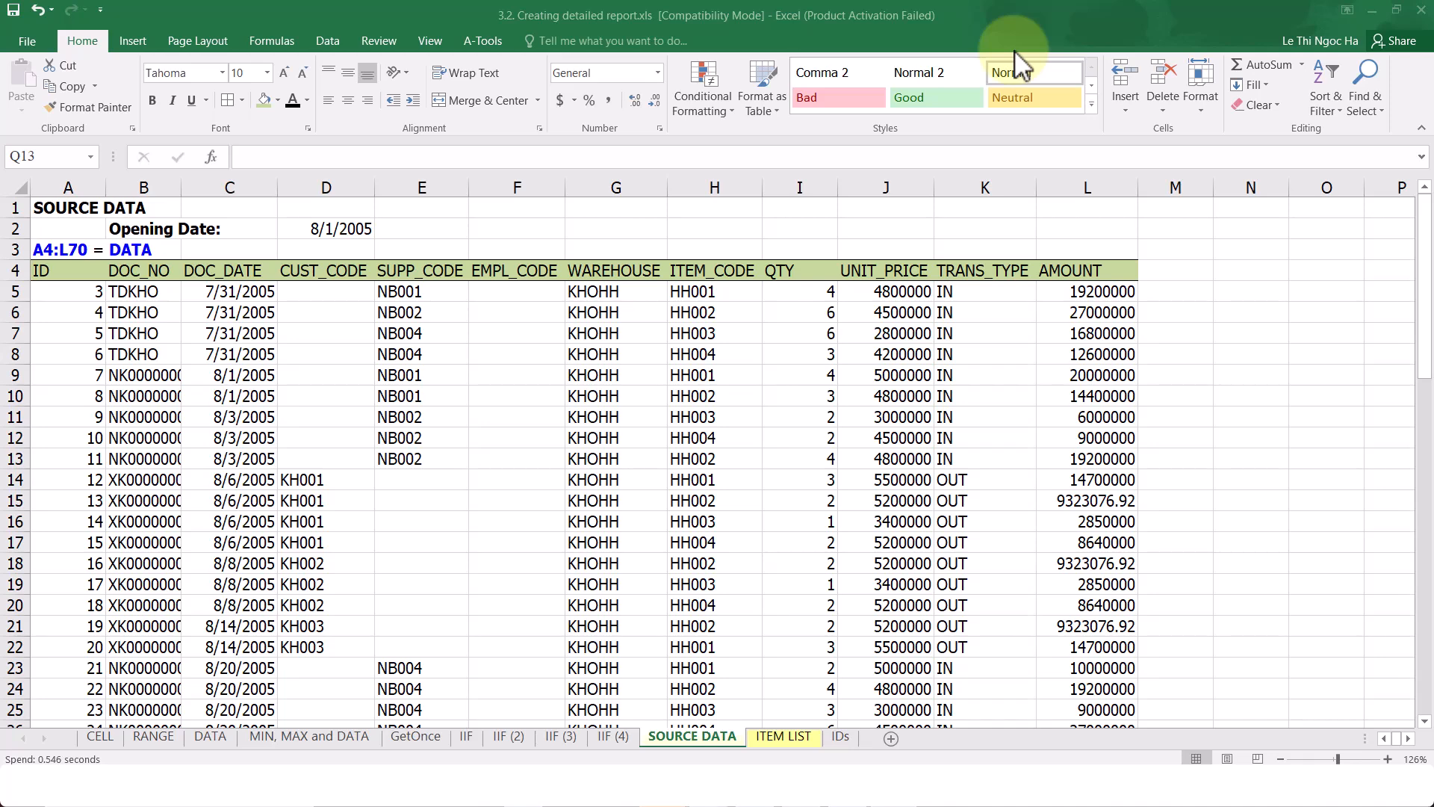
pyautogui.click(72, 209)
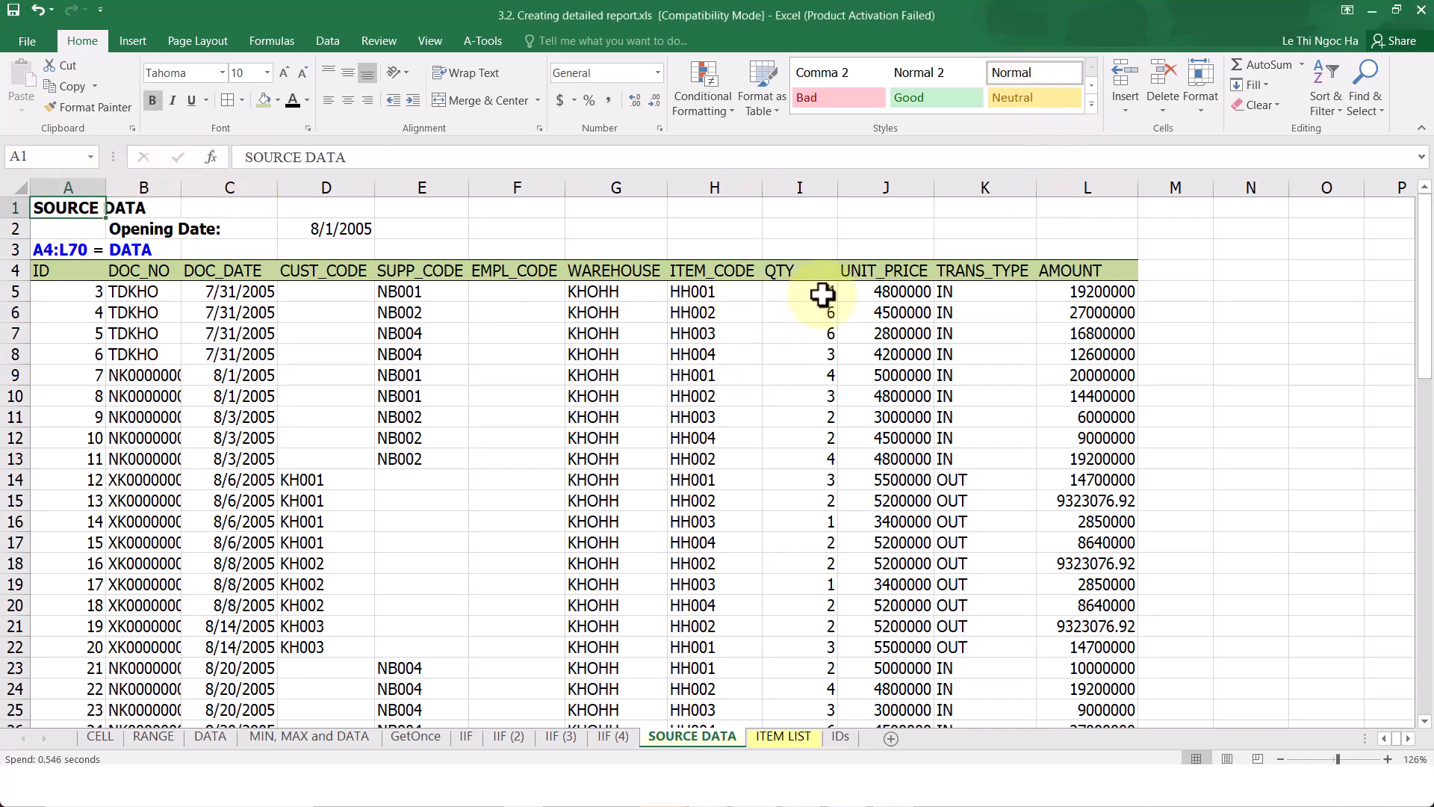
pyautogui.click(809, 187)
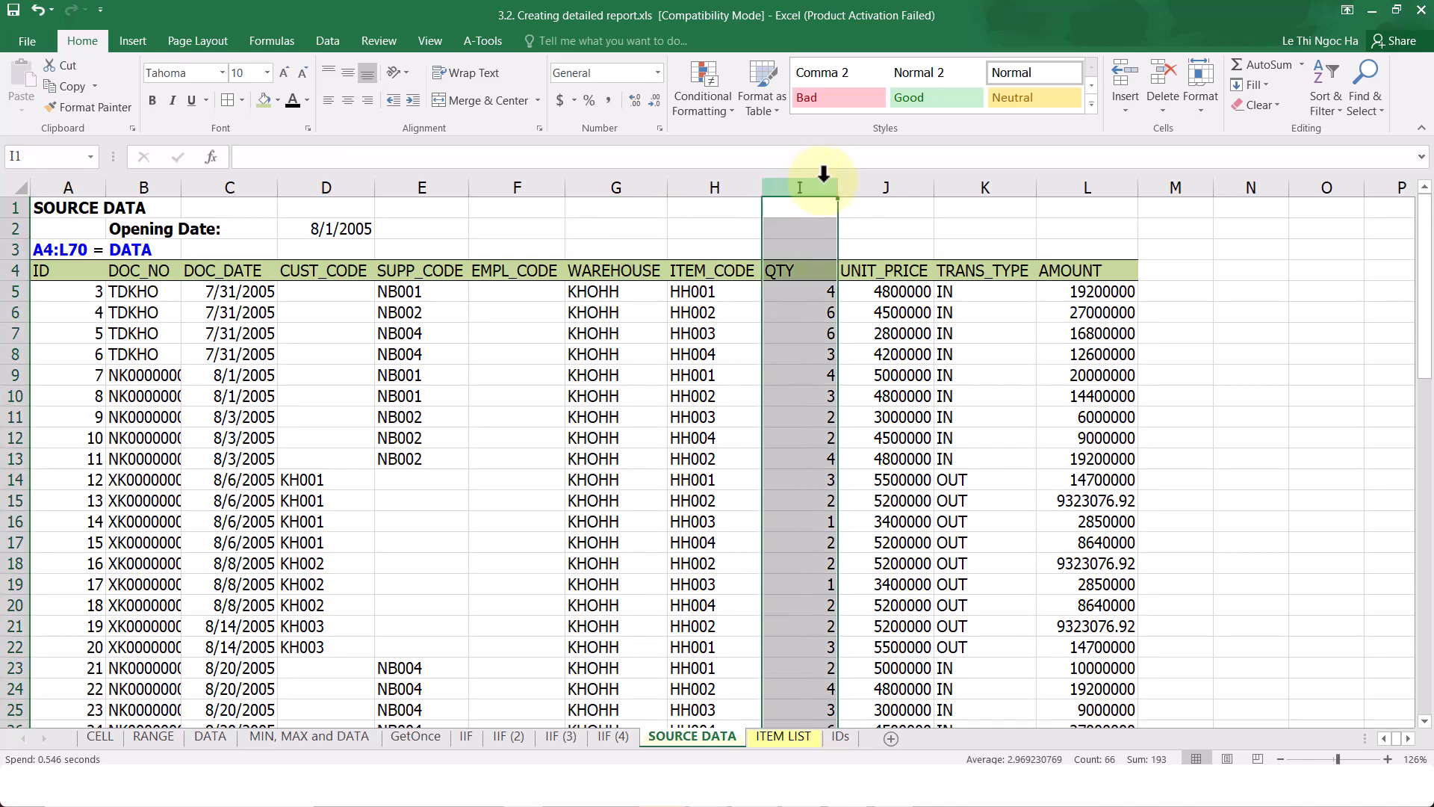
pyautogui.click(978, 184)
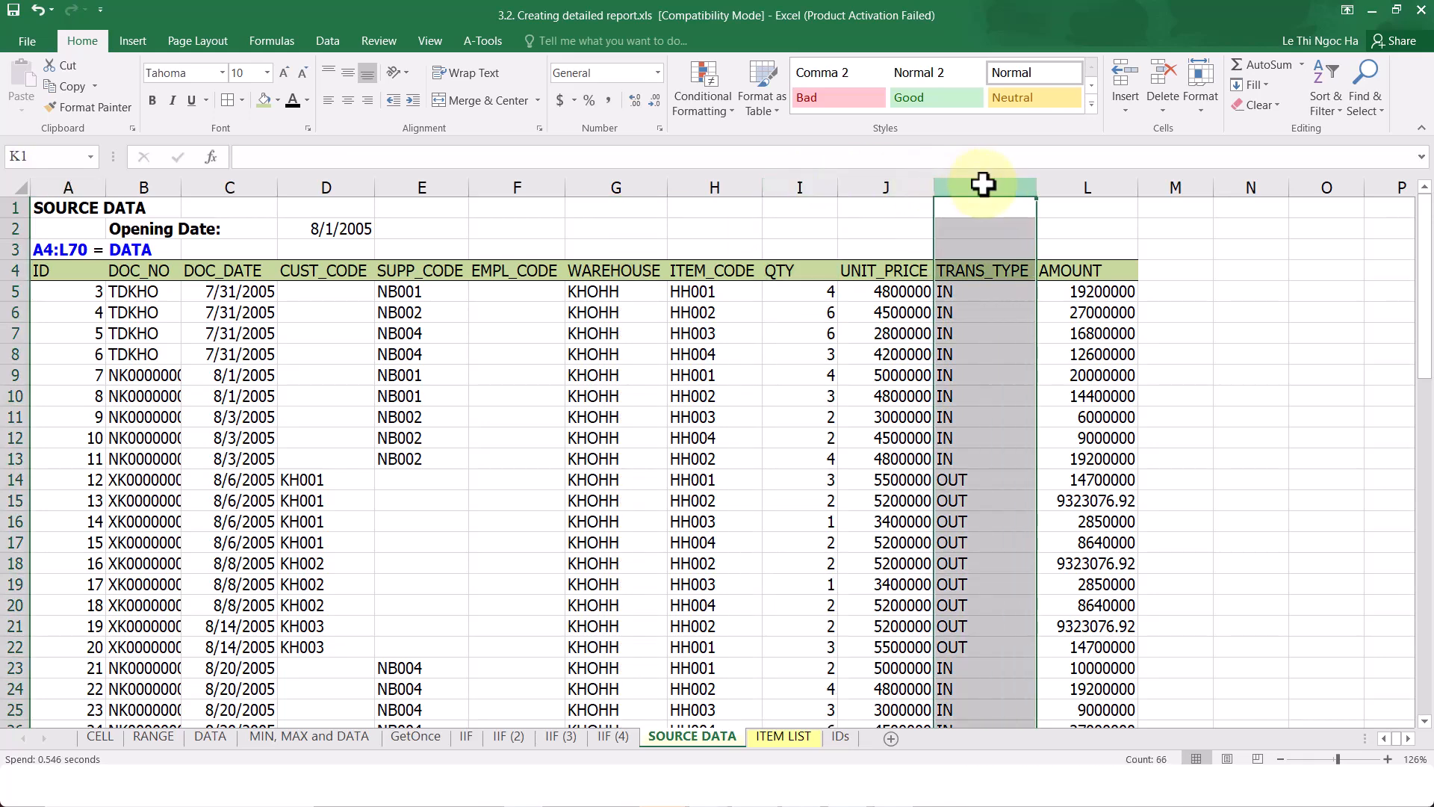
# Step: Switch to the Word document Unit3 - ENG.docx and study the IIF function's structure, search condition, ValueTrue and ValueFalse arguments
pyautogui.hotkey('alt', 'Tab')
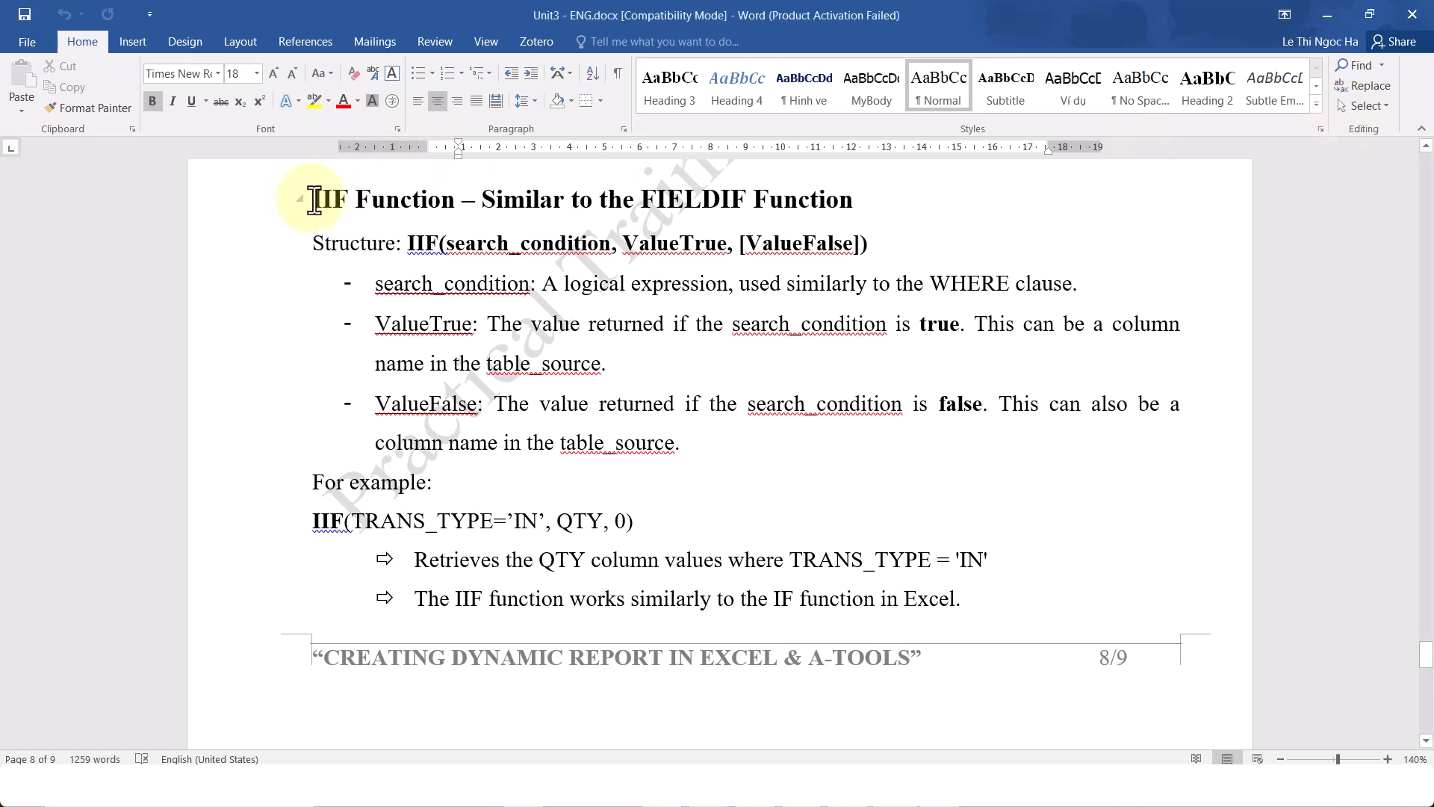
pyautogui.moveTo(314, 200); pyautogui.dragTo(438, 188)
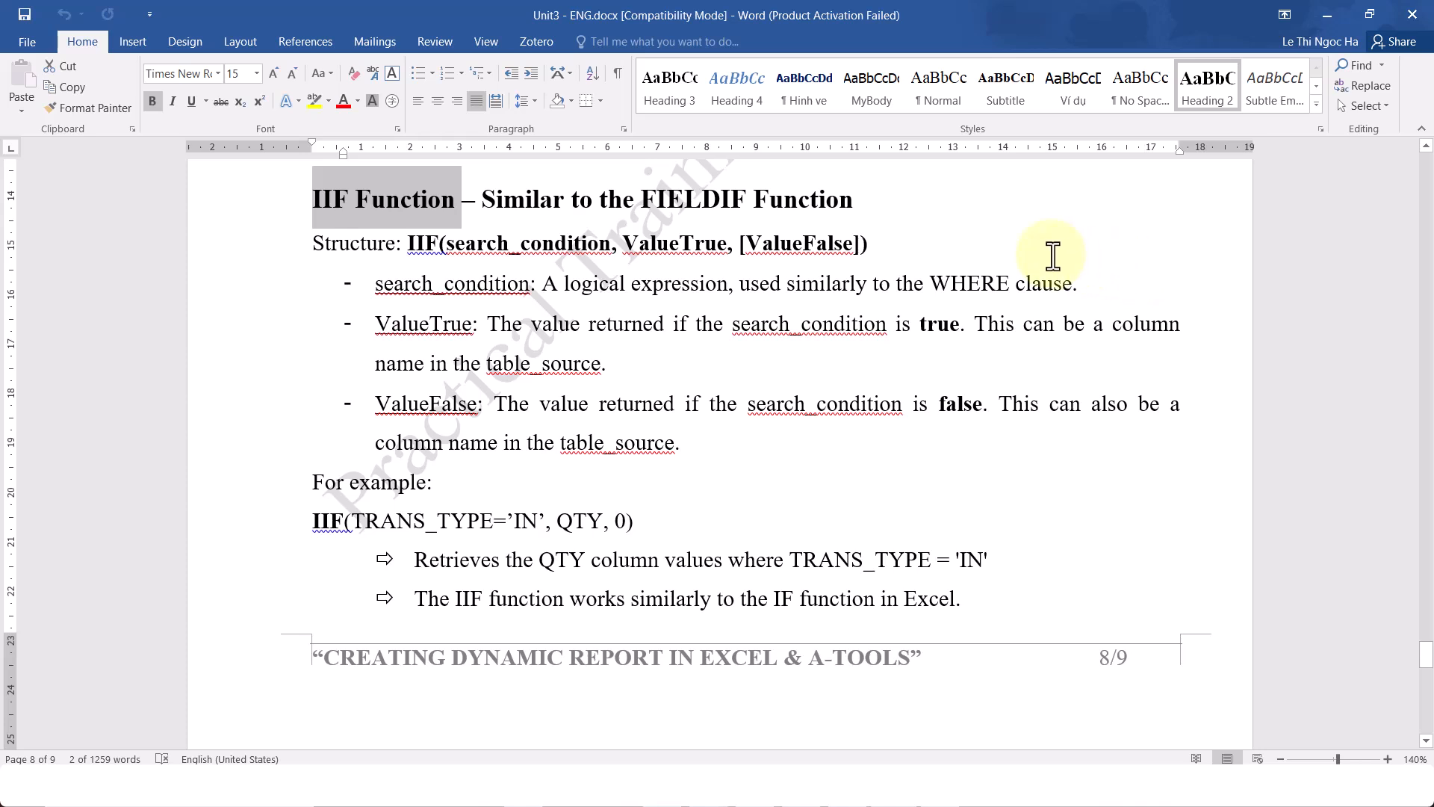
pyautogui.click(443, 282)
pyautogui.moveTo(413, 246); pyautogui.dragTo(919, 254)
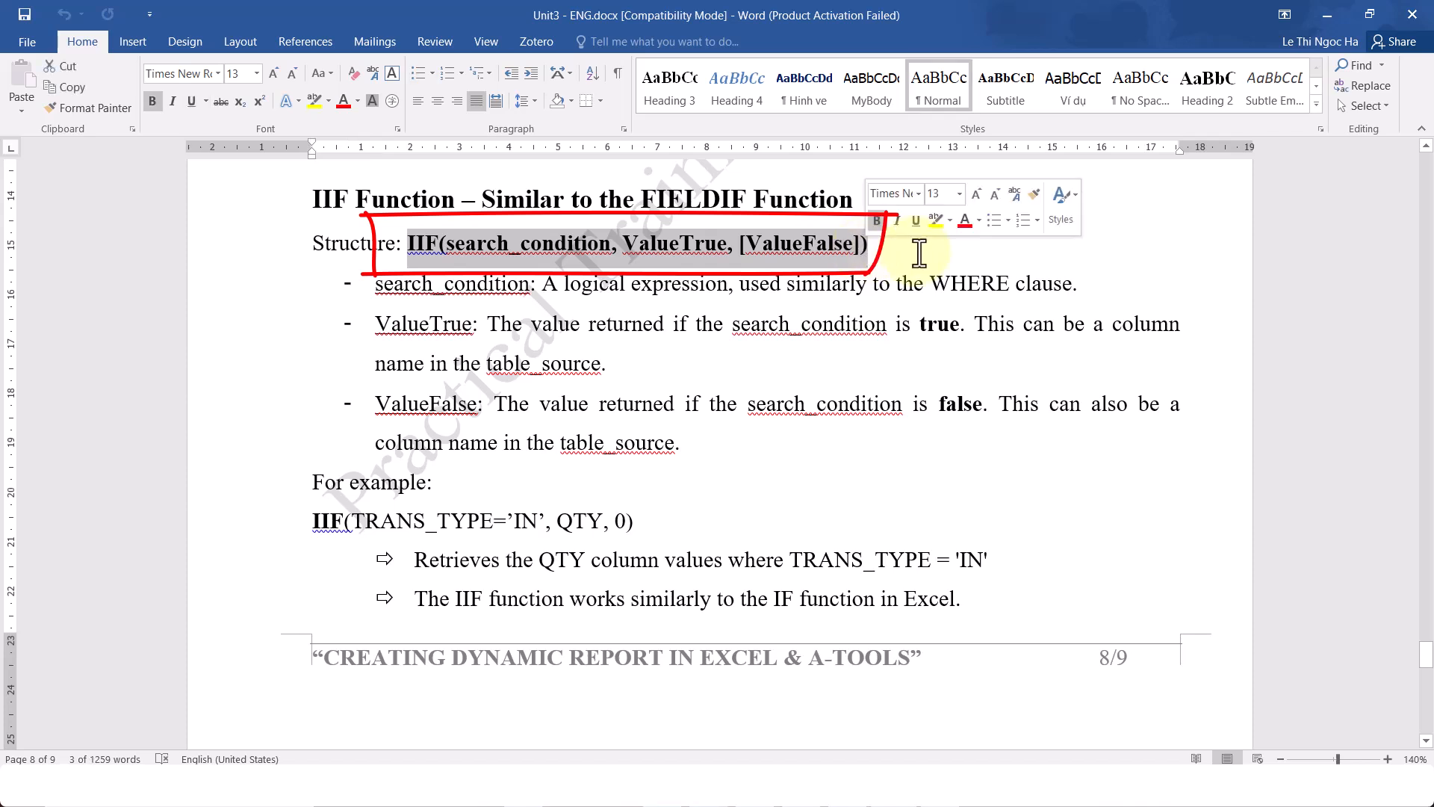
pyautogui.click(919, 254)
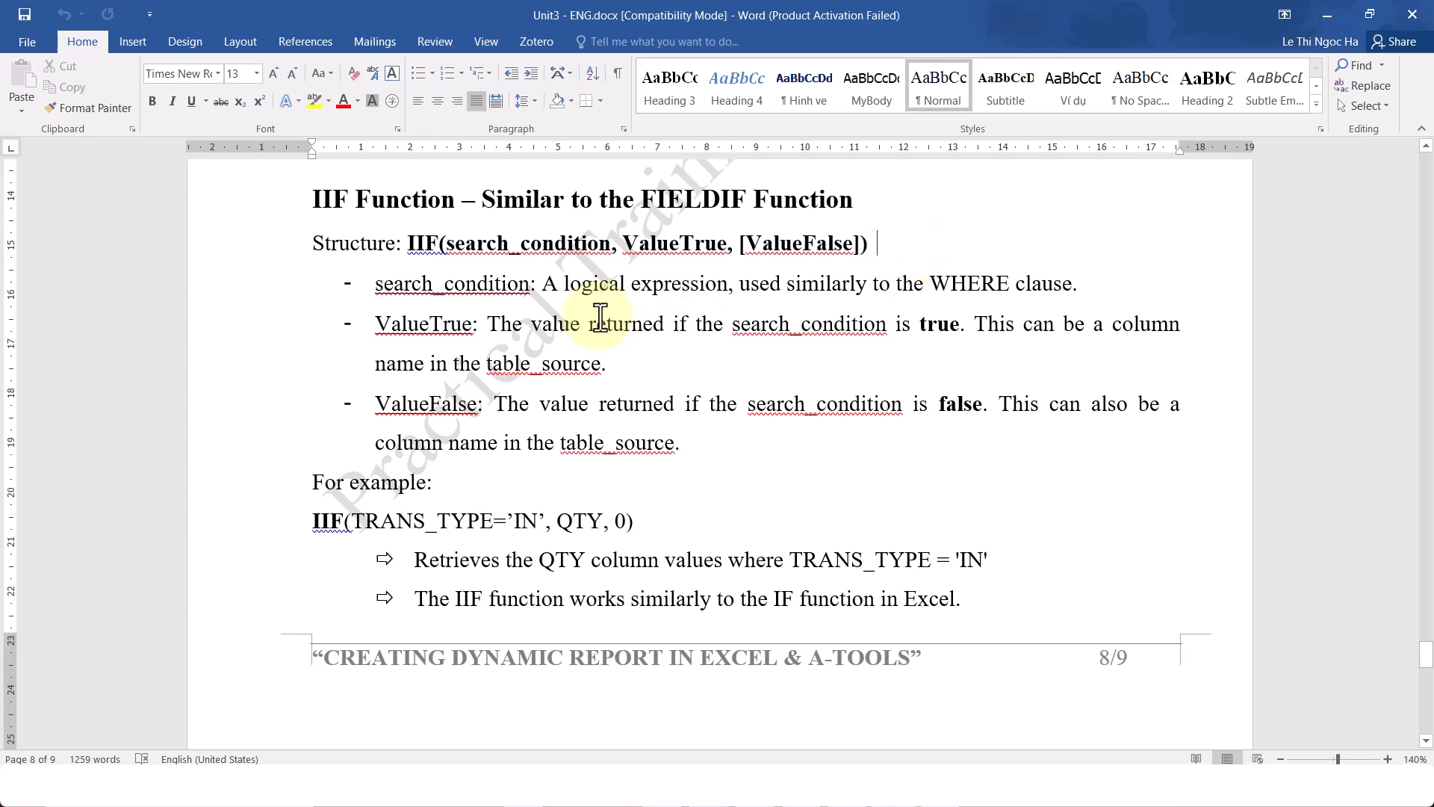
pyautogui.moveTo(563, 286); pyautogui.dragTo(846, 316)
pyautogui.moveTo(928, 285); pyautogui.dragTo(1137, 310)
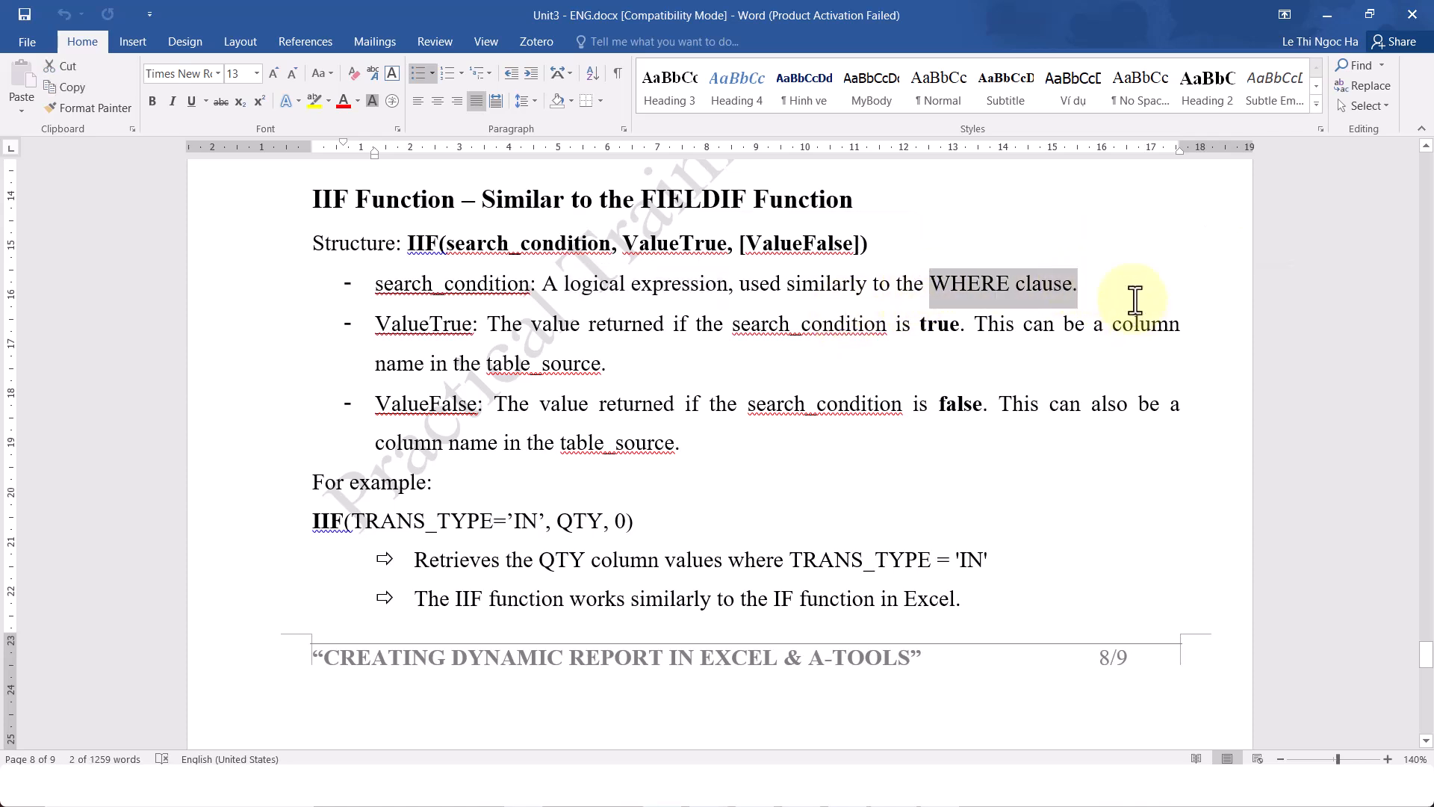
pyautogui.click(1060, 313)
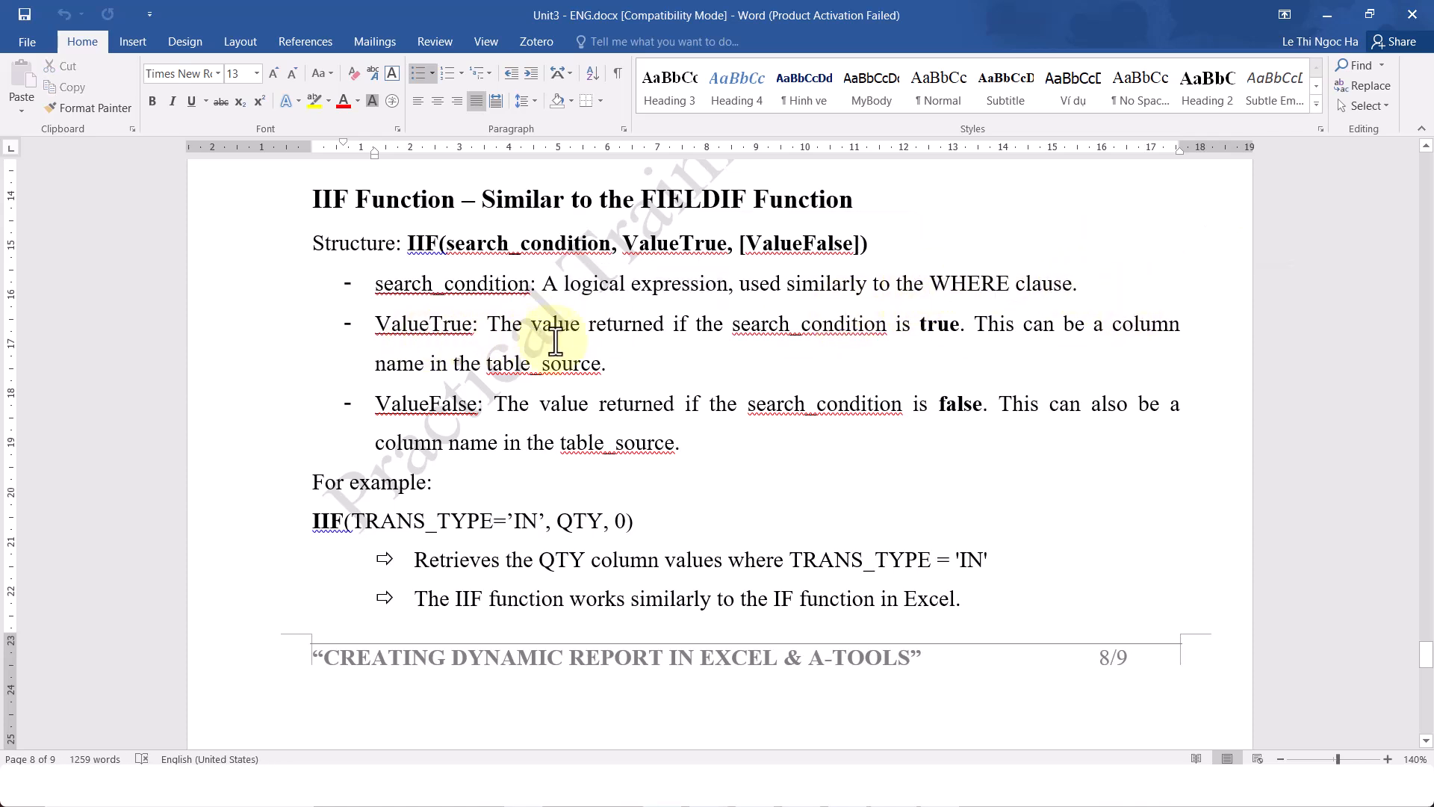
pyautogui.moveTo(725, 327); pyautogui.dragTo(935, 323)
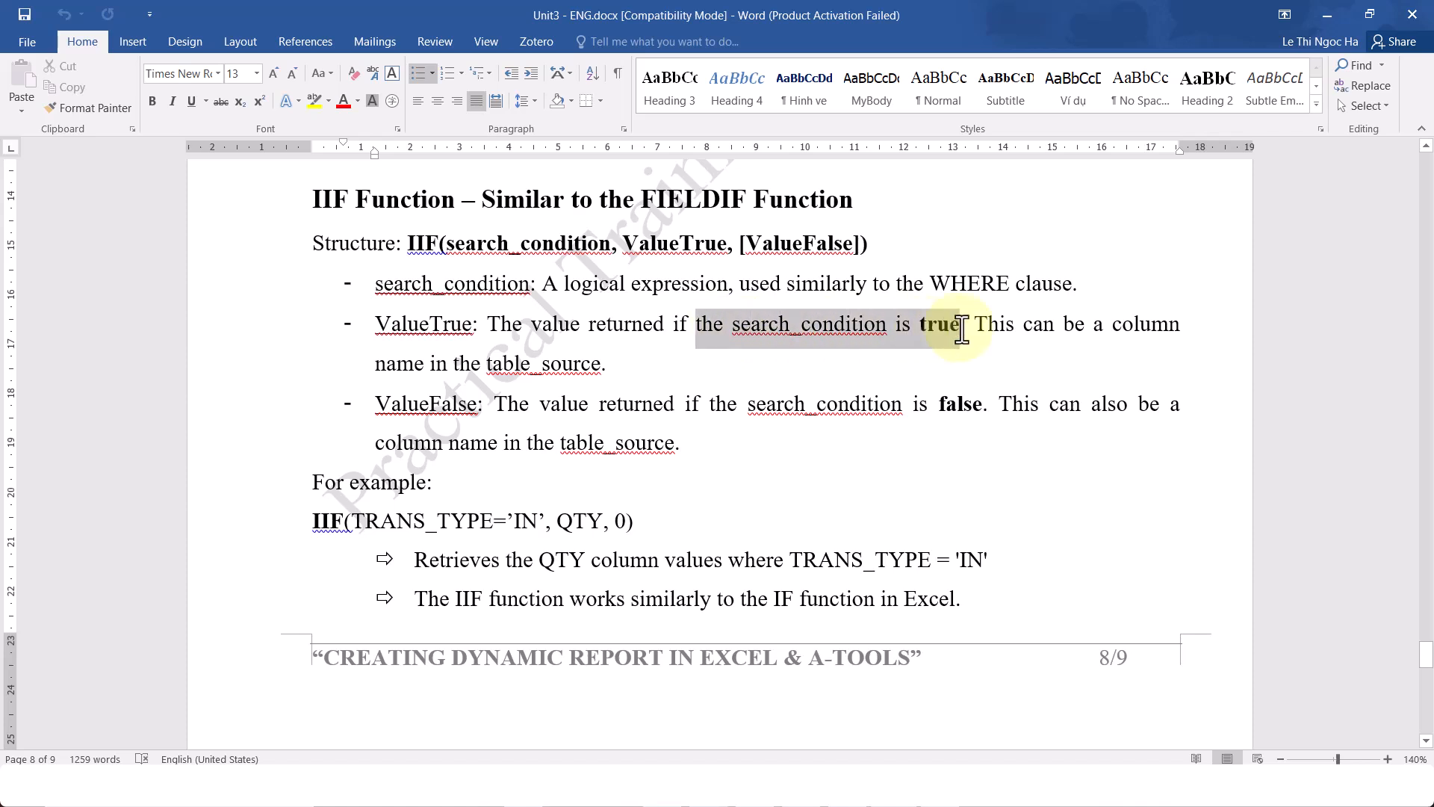
pyautogui.click(1009, 372)
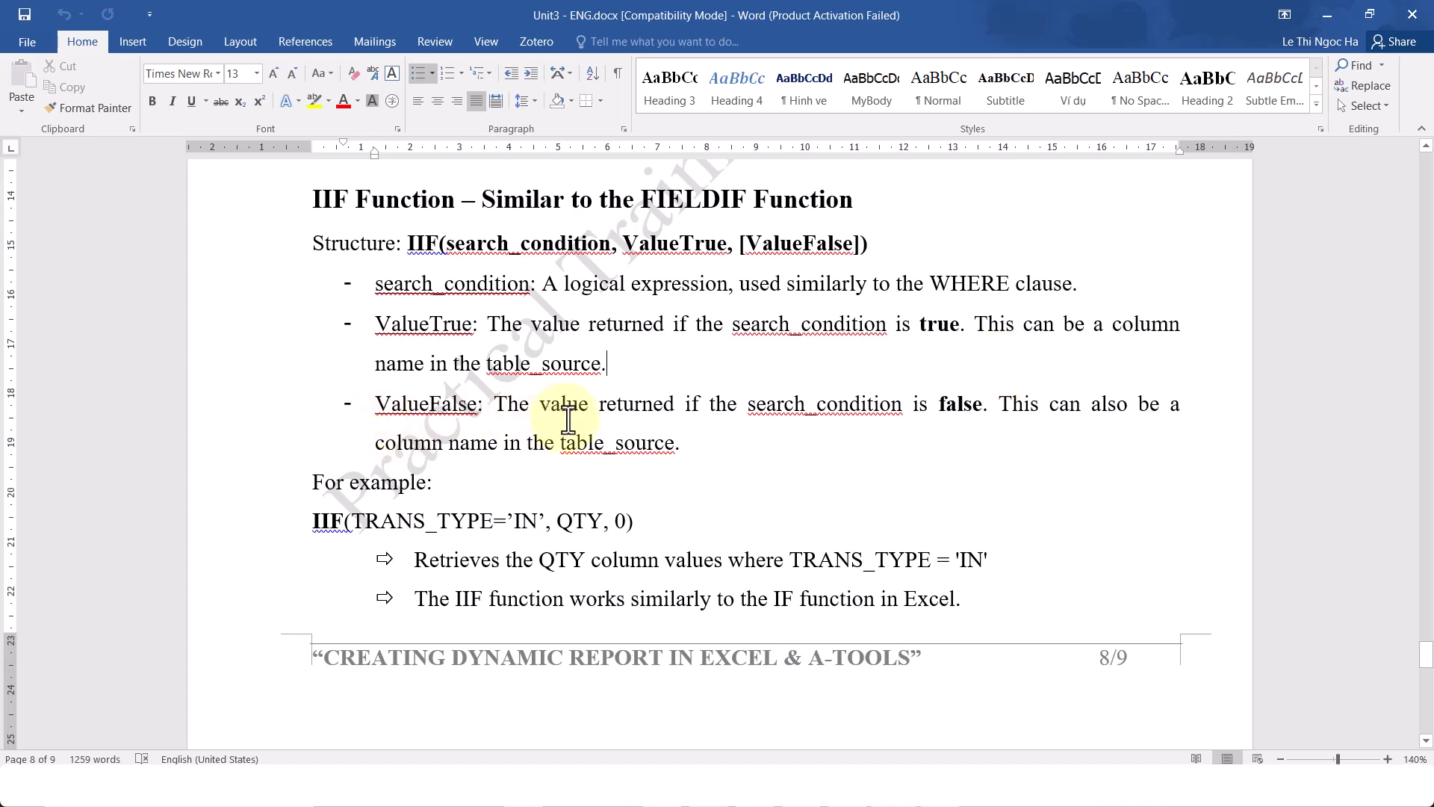
pyautogui.moveTo(747, 407); pyautogui.dragTo(991, 439)
pyautogui.click(987, 438)
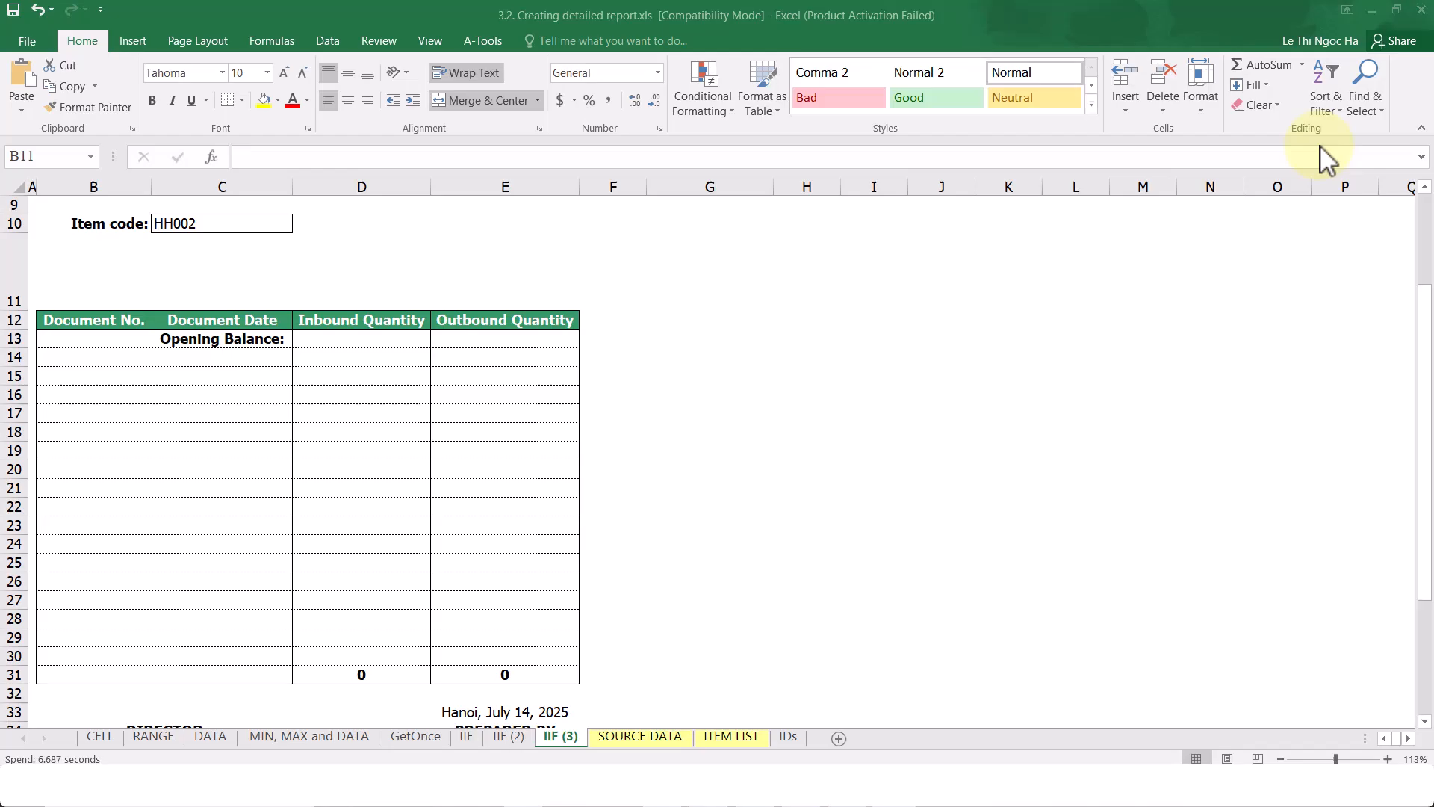
# Step: In cell B11 of the Excel sheet IIF (3), begin the query text with SELECT DOC_NO, DOC_DATE
pyautogui.click(228, 270)
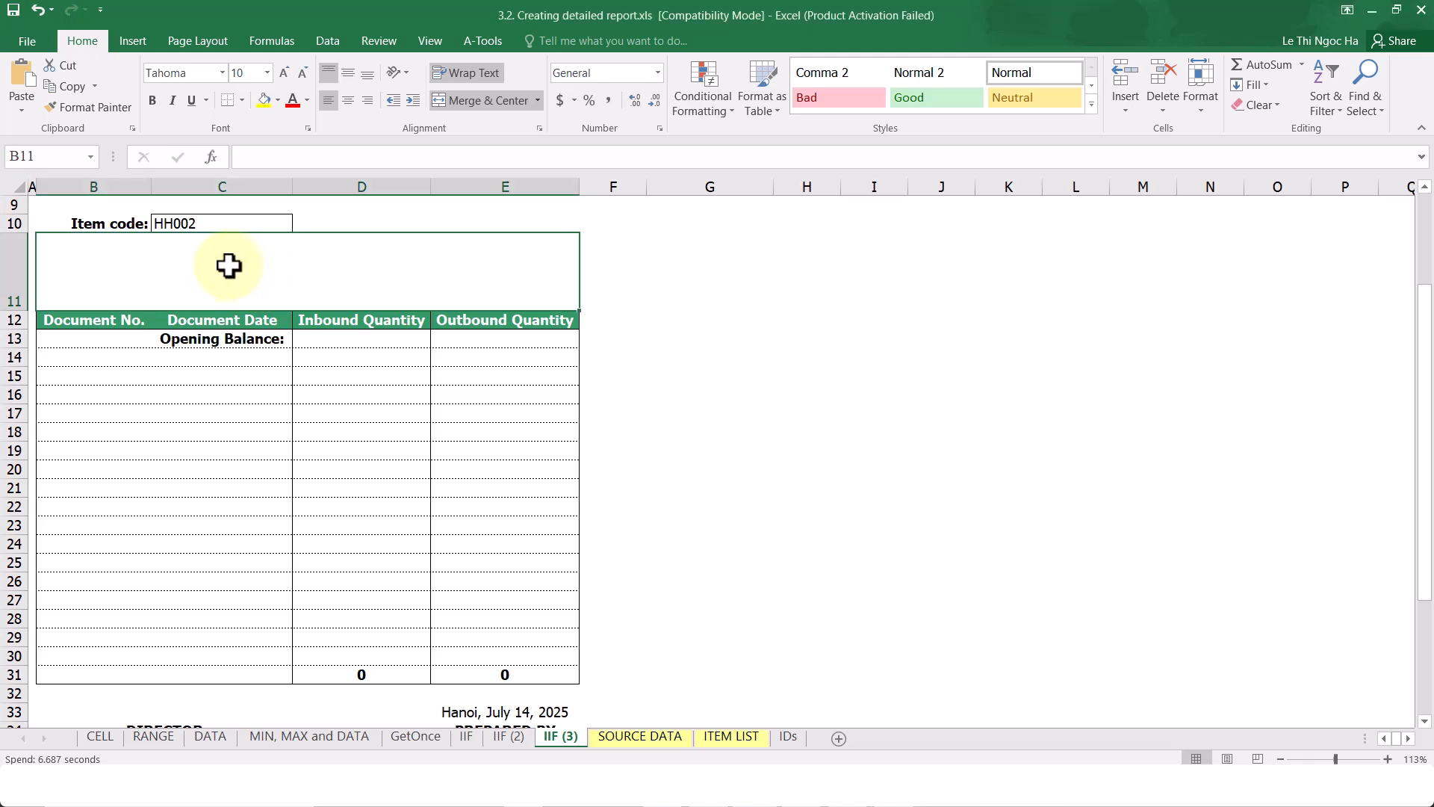
pyautogui.doubleClick(226, 269)
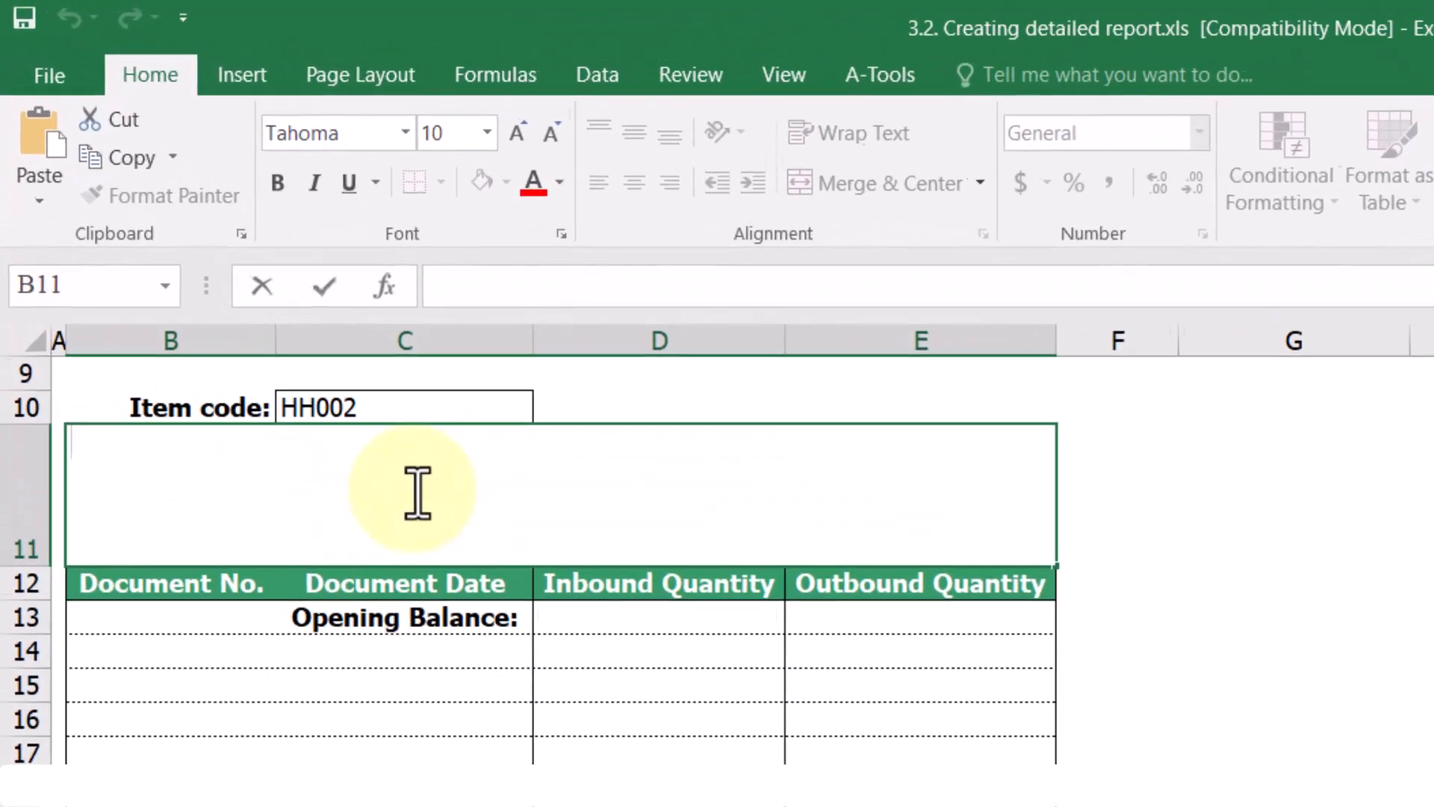
pyautogui.write('SELECT')
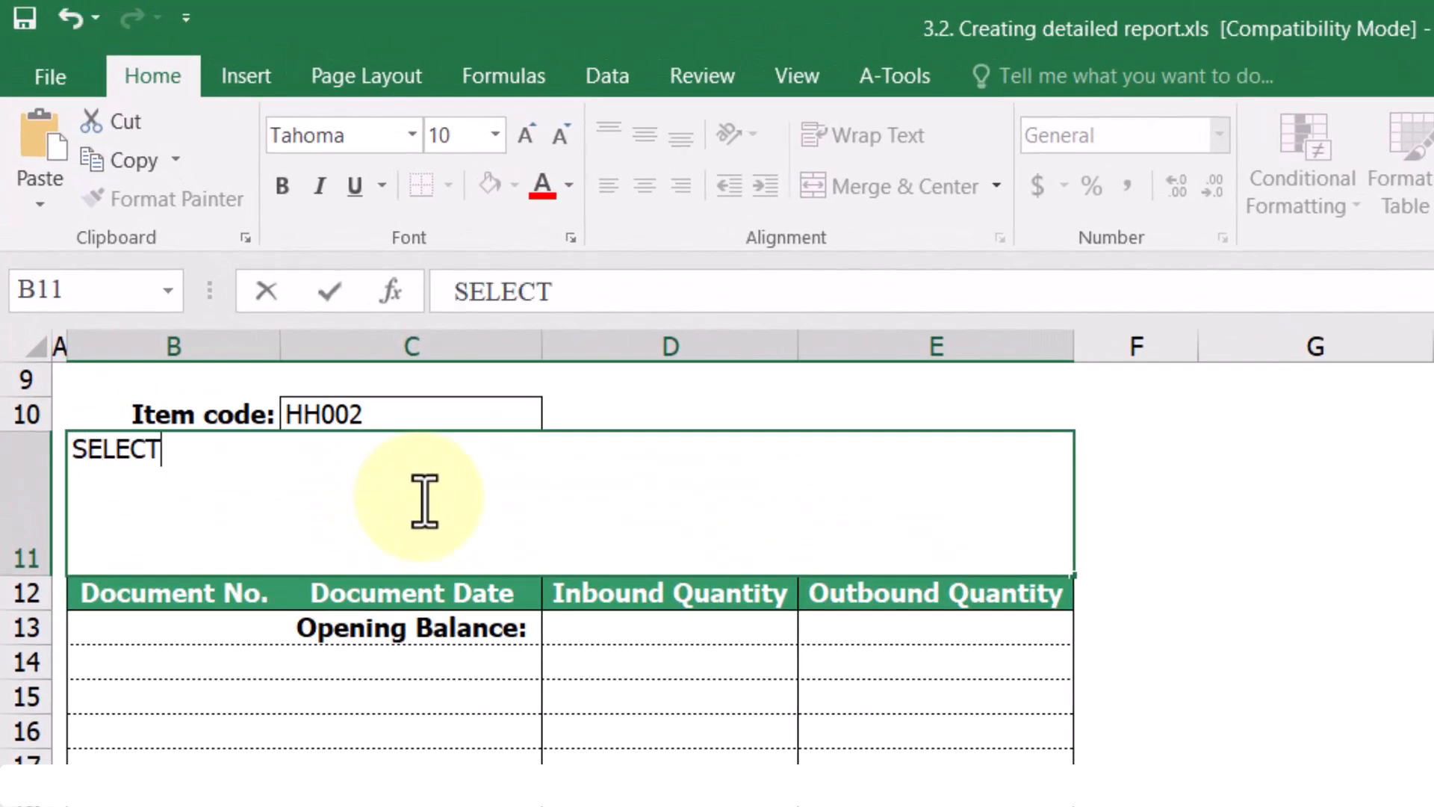
pyautogui.write(' DOC_NO, ')
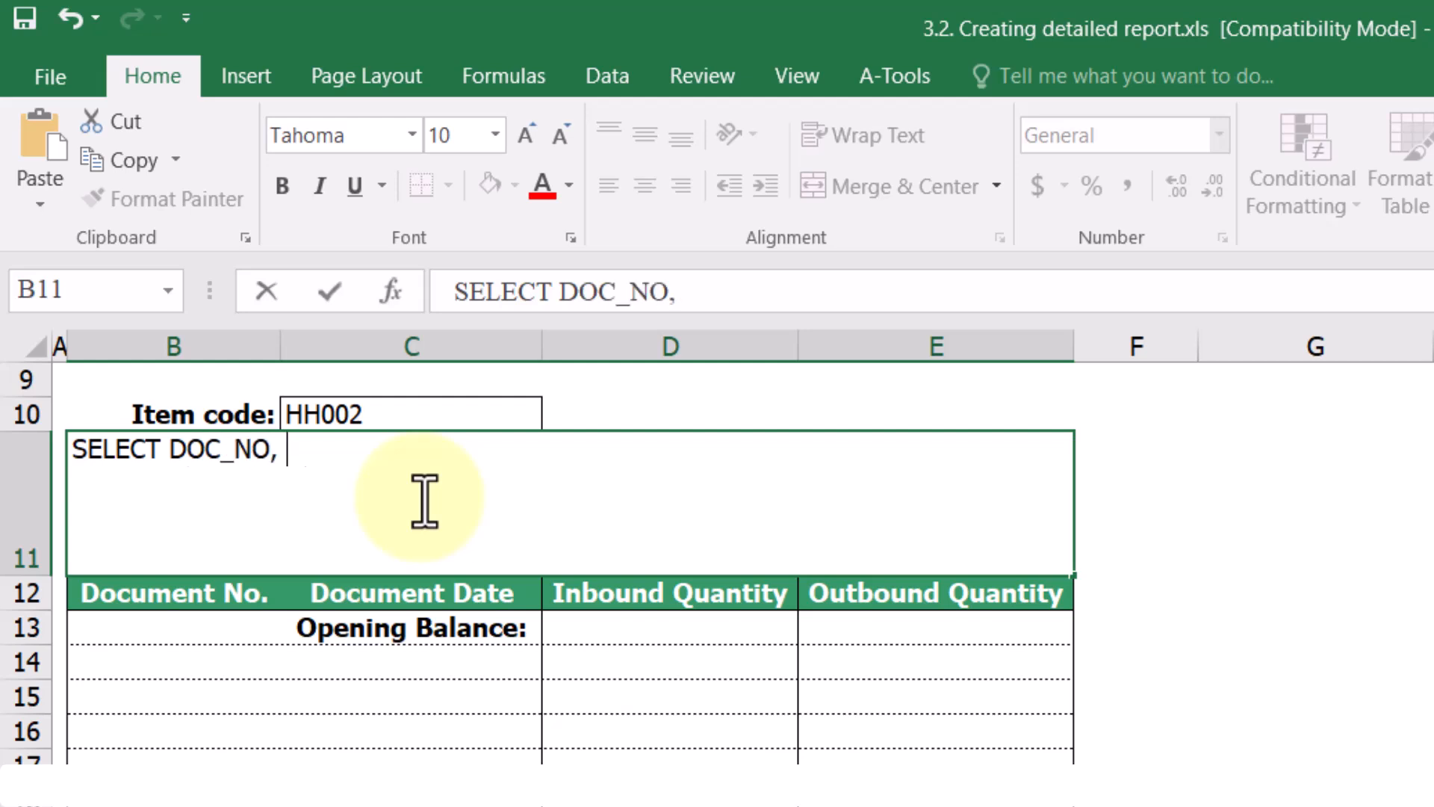
pyautogui.write('DOC_DATE')
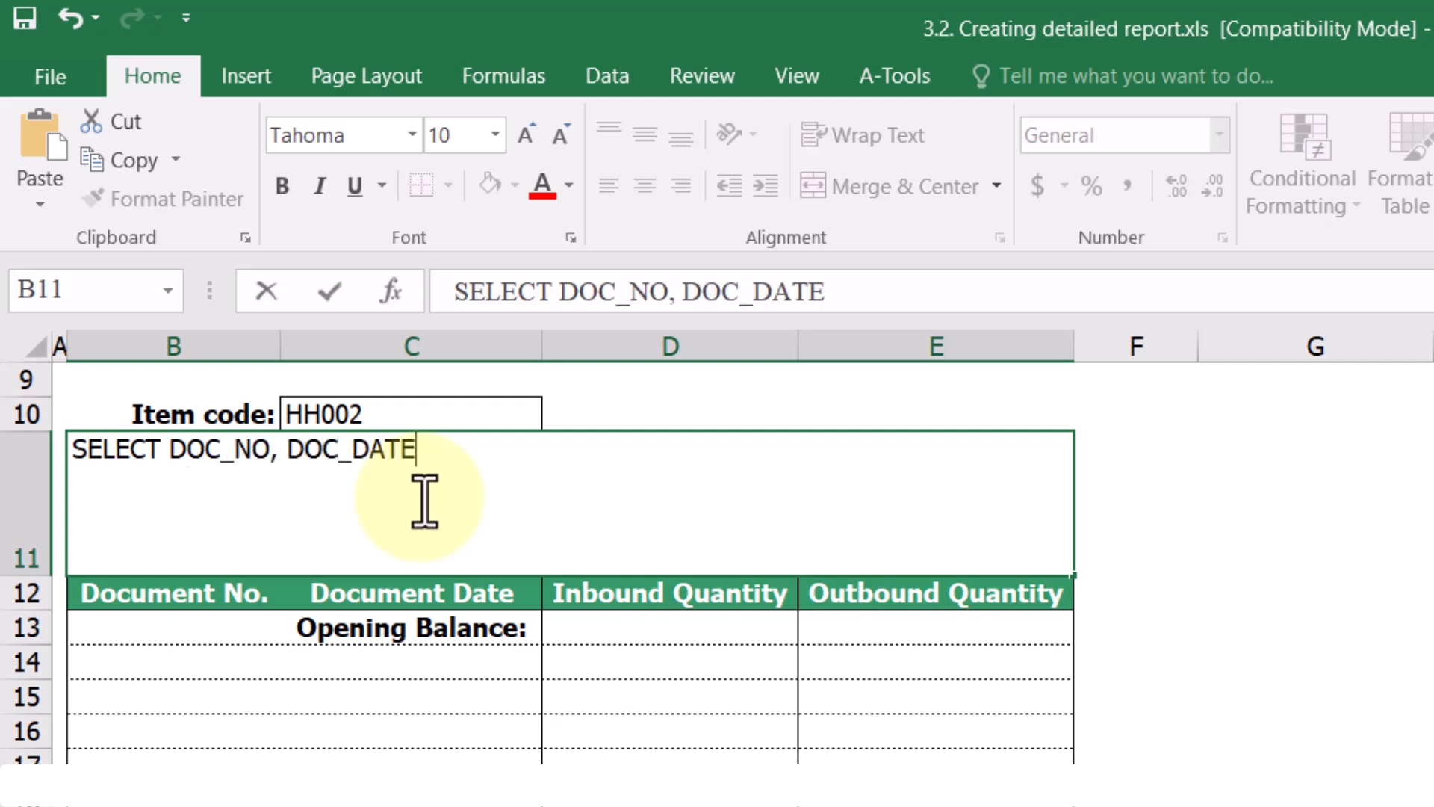
# Step: Extend the query with the inbound and outbound quantity fields IIF(TRANS_TYPE='IN',QTY,0) and IIF(TRANS_TYPE='OUT', QTY,0)
pyautogui.write(', IIF(TRANS')
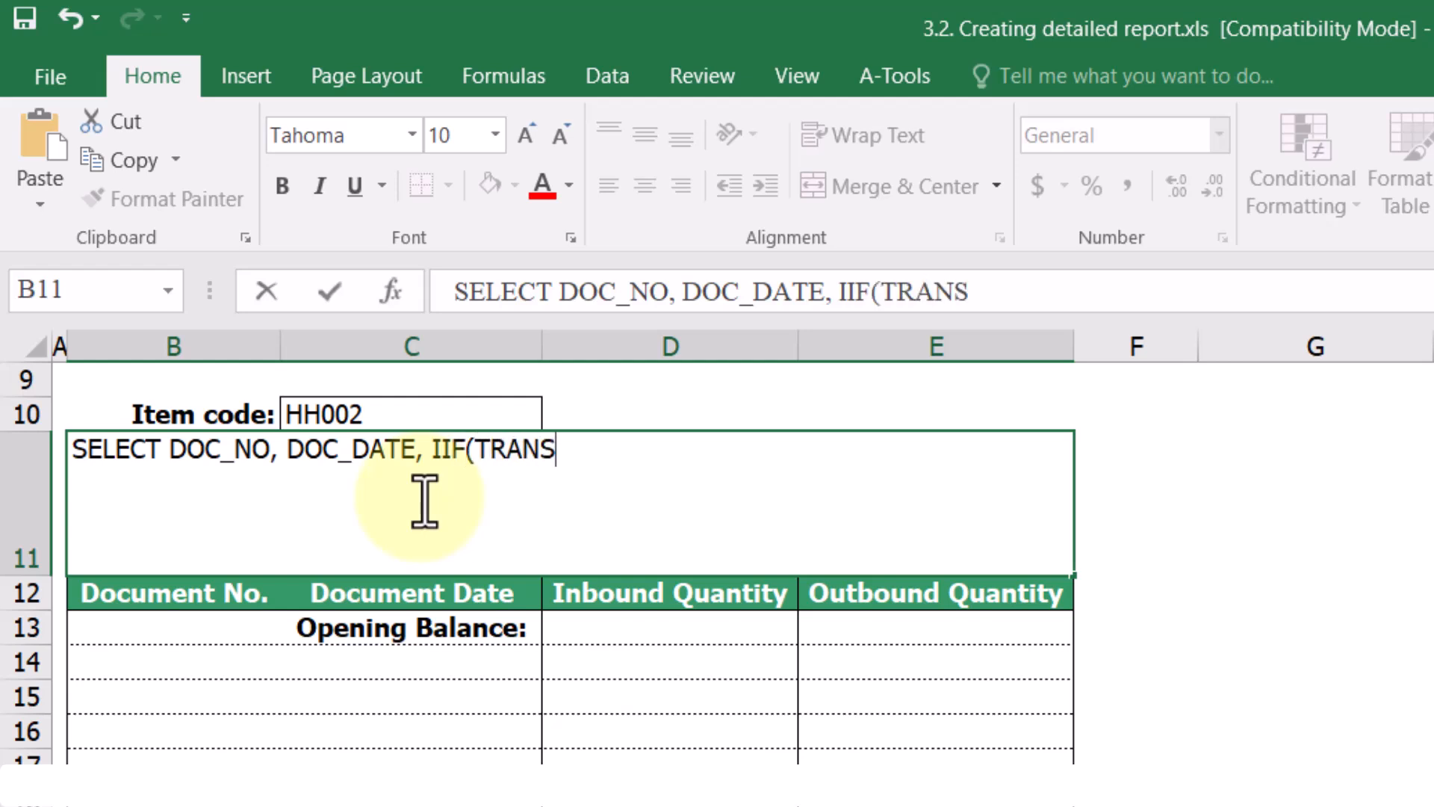
pyautogui.write("_TYPE='IN'M")
pyautogui.press('BackSpace')
pyautogui.write(',QTY,0), ')
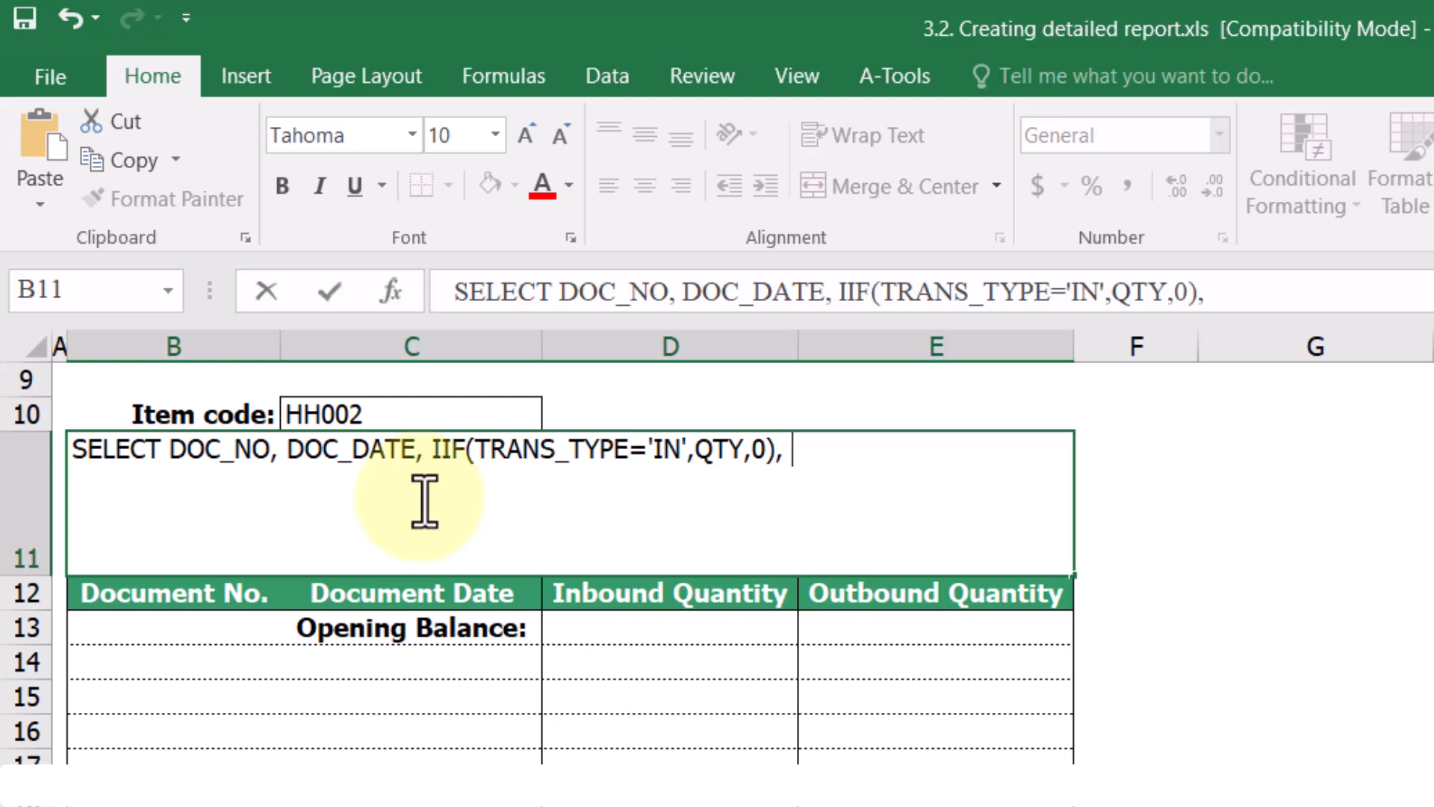
pyautogui.write("IIF(TRANS_TYPE='OUT', QTY,0) FRO")
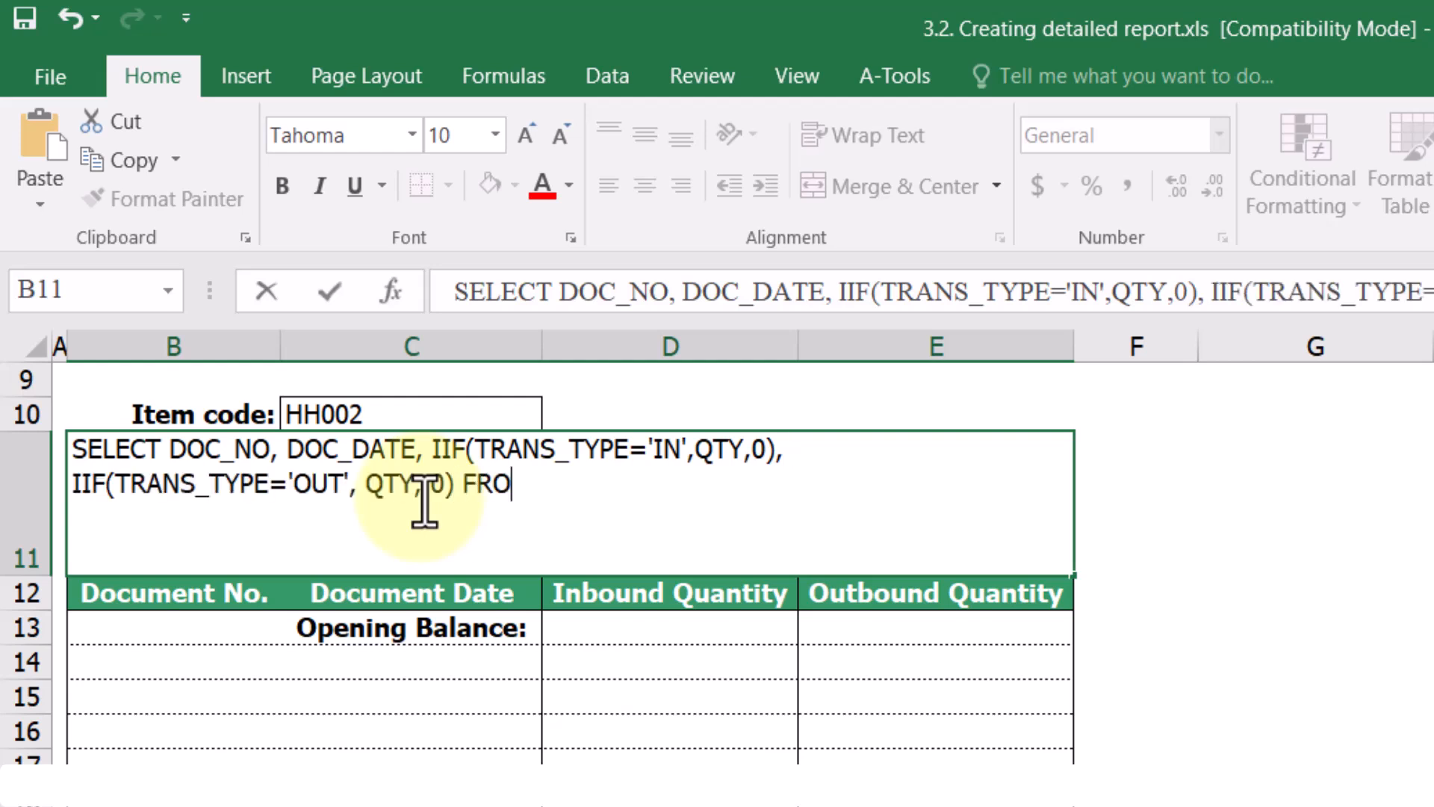
# Step: Complete the query in B11 with FROM DATA WHERE ITEM_CODE=CELL(C10)
pyautogui.write('M DATA ƯH')
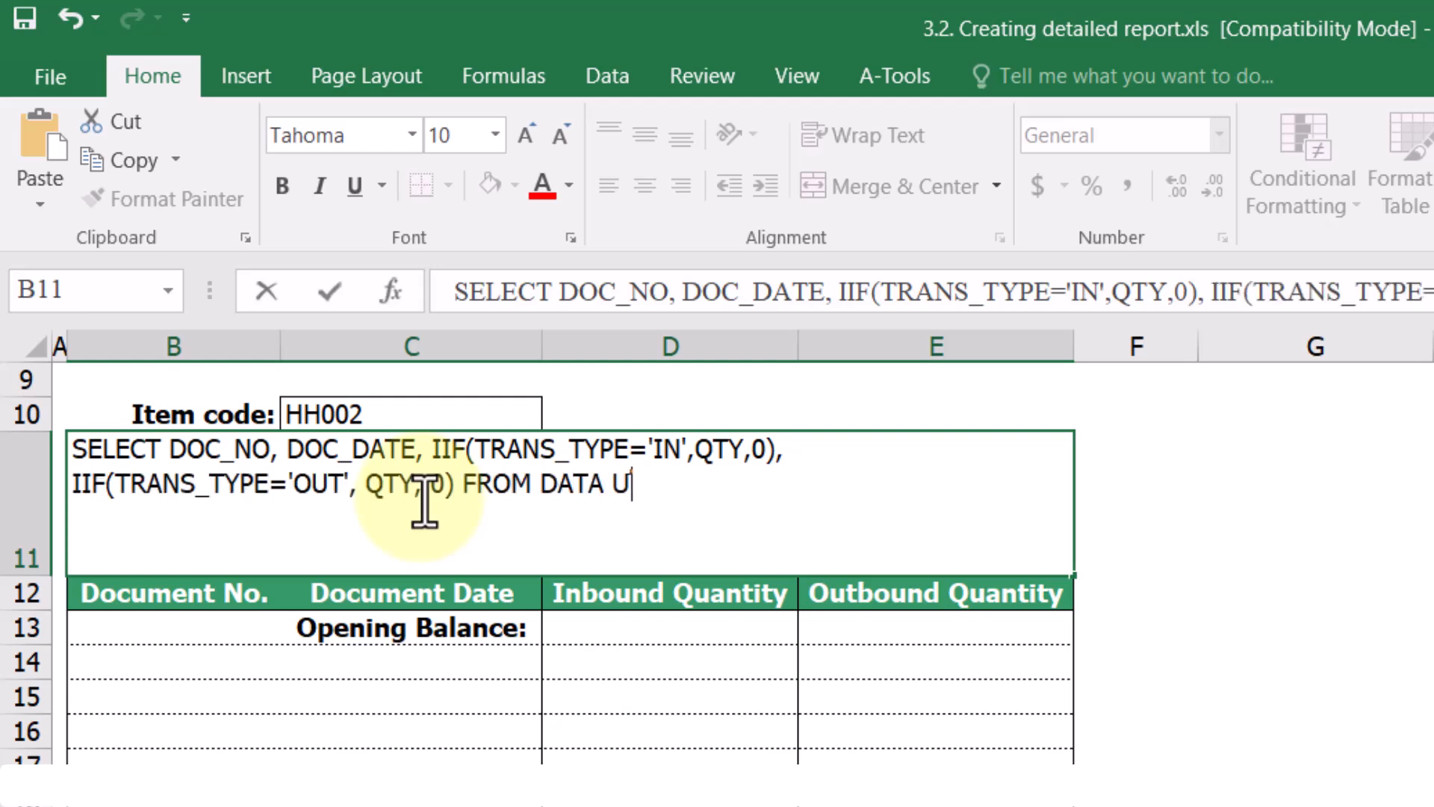
pyautogui.press('BackSpace')
pyautogui.write('WHER')
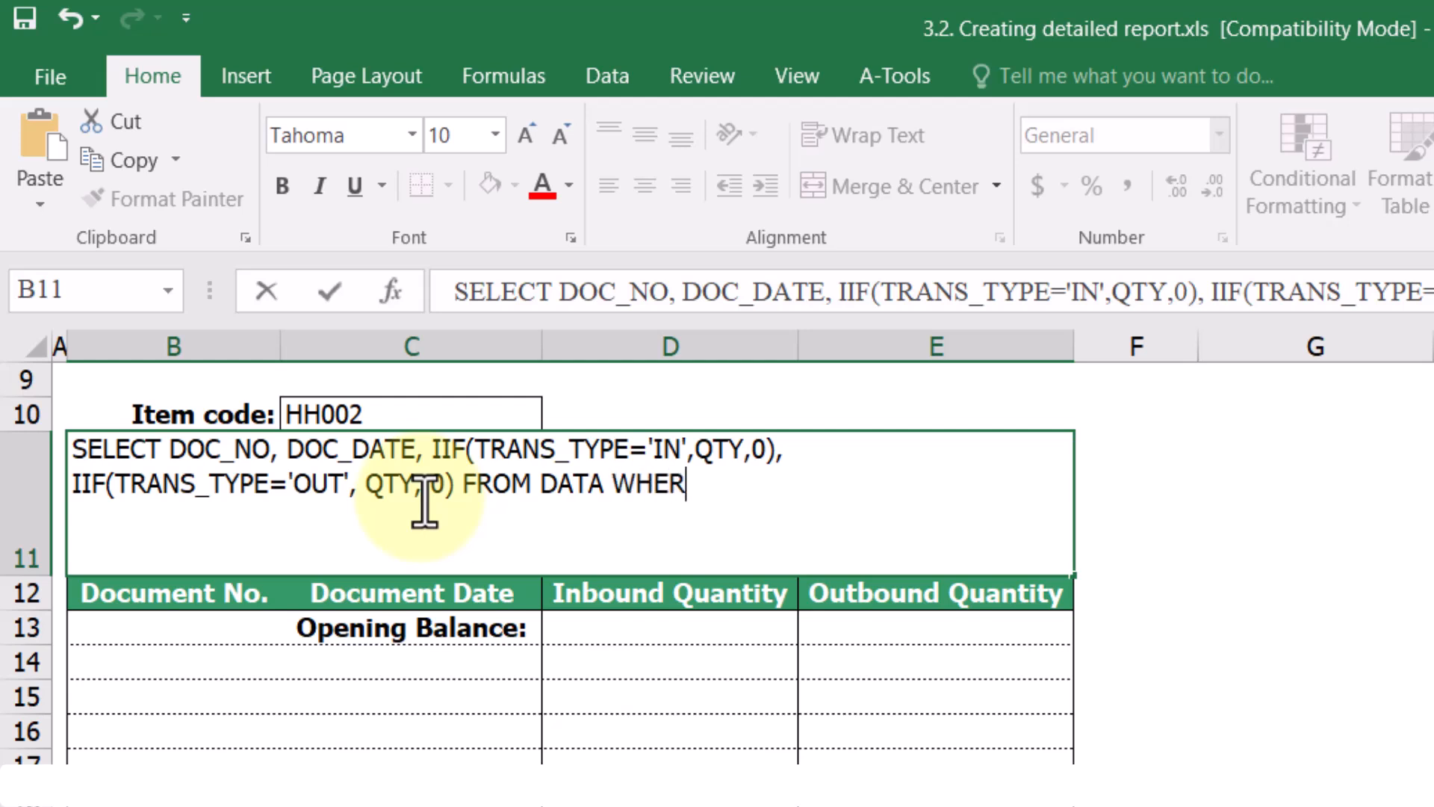
pyautogui.write('E ITEM_CODE=CELL(C10)')
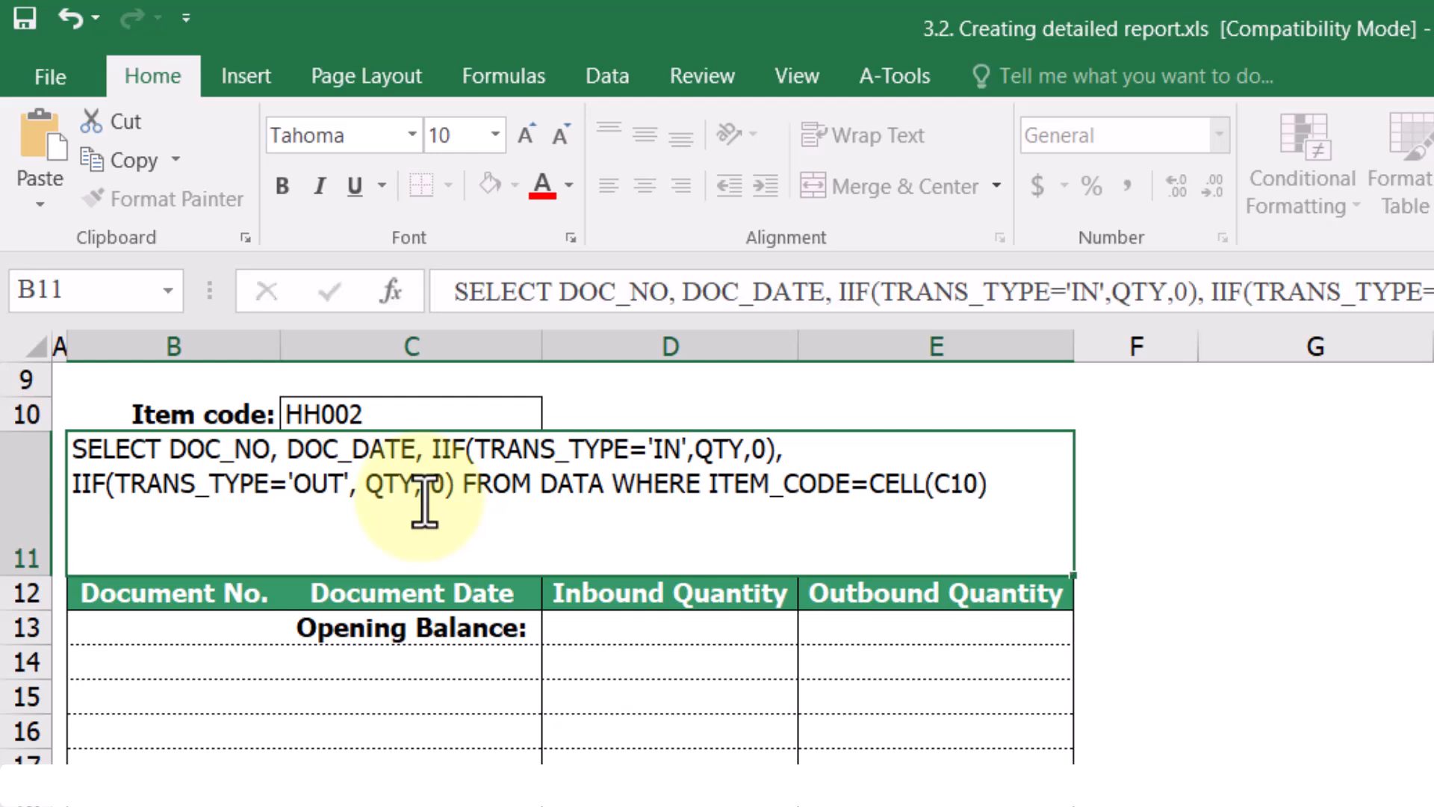
pyautogui.press('Return')
pyautogui.click(103, 657)
pyautogui.write('=')
pyautogui.press('Return')
# Step: Begin a formula in cell B14 with =BS_SQL(B11 & LEFT(C10,0) to run the query text
pyautogui.click(103, 659)
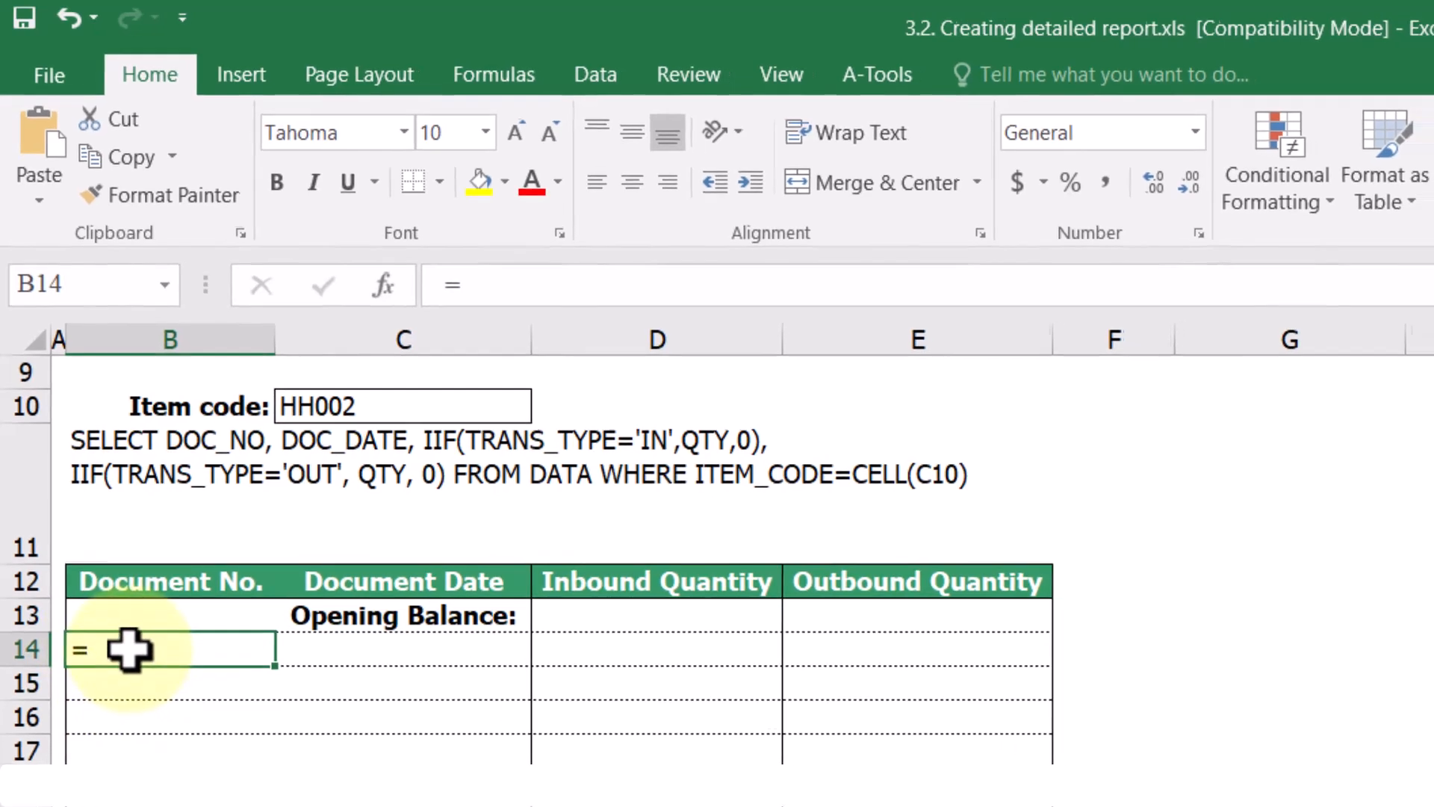
pyautogui.write('=BS_SQL')
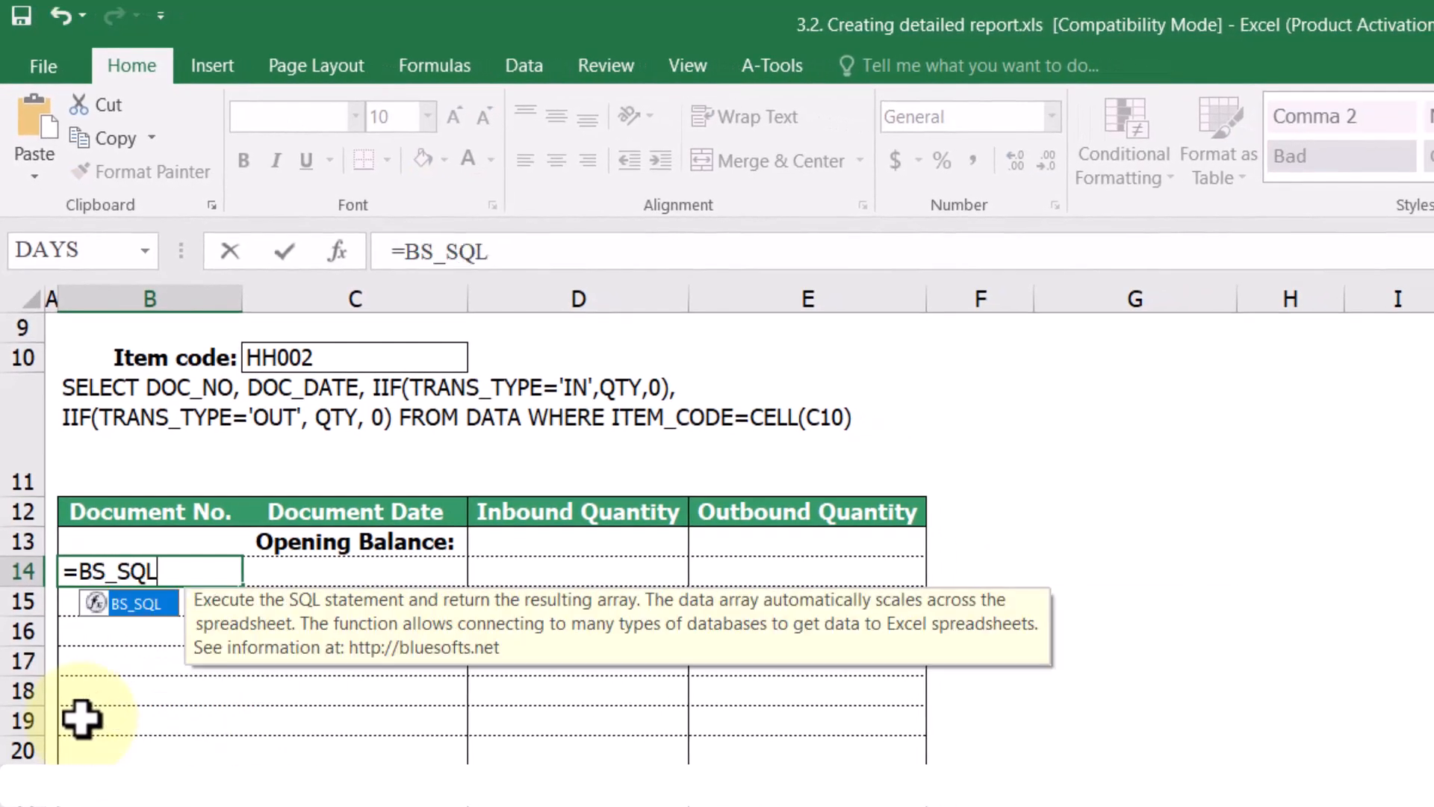
pyautogui.write('(')
pyautogui.click(277, 392)
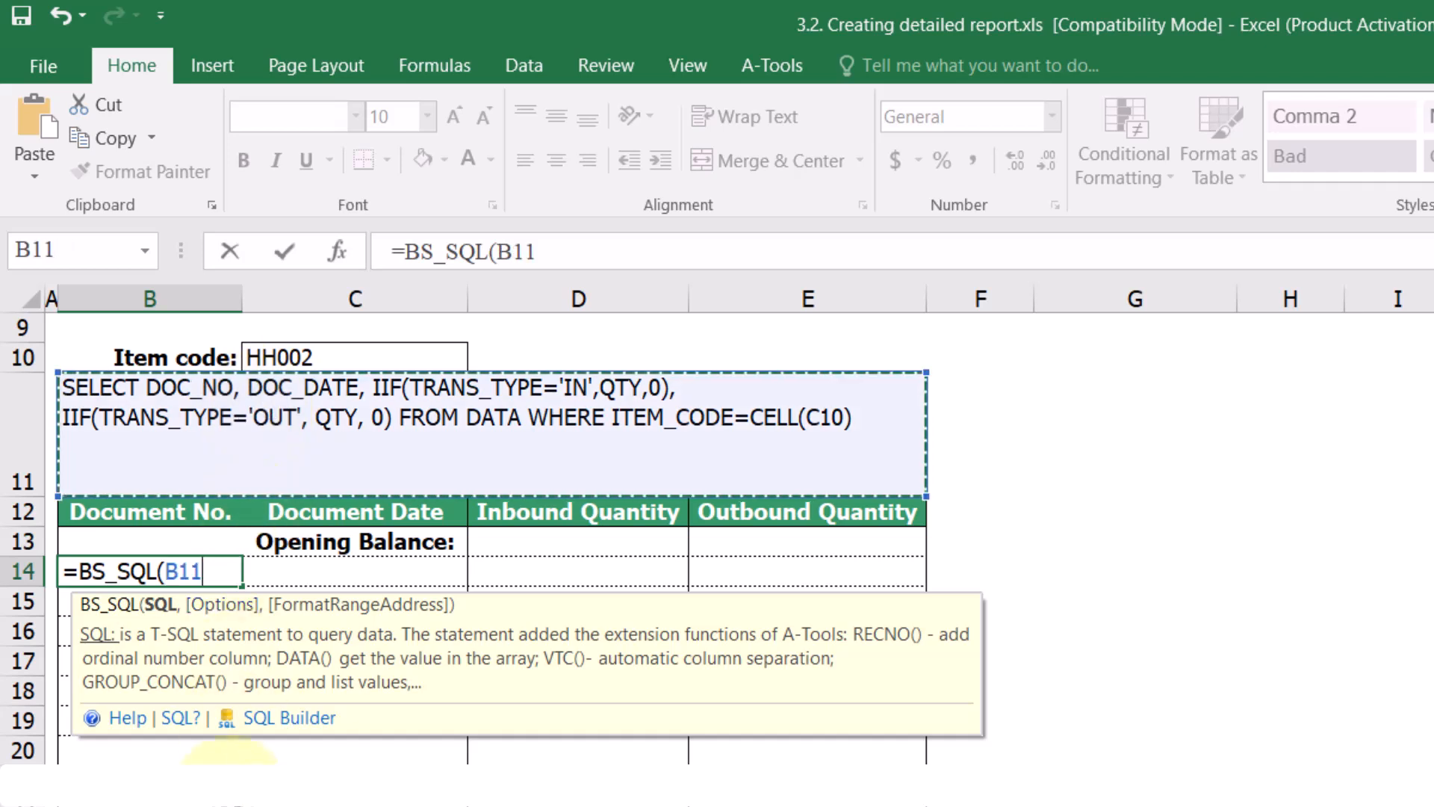
pyautogui.write('& LE')
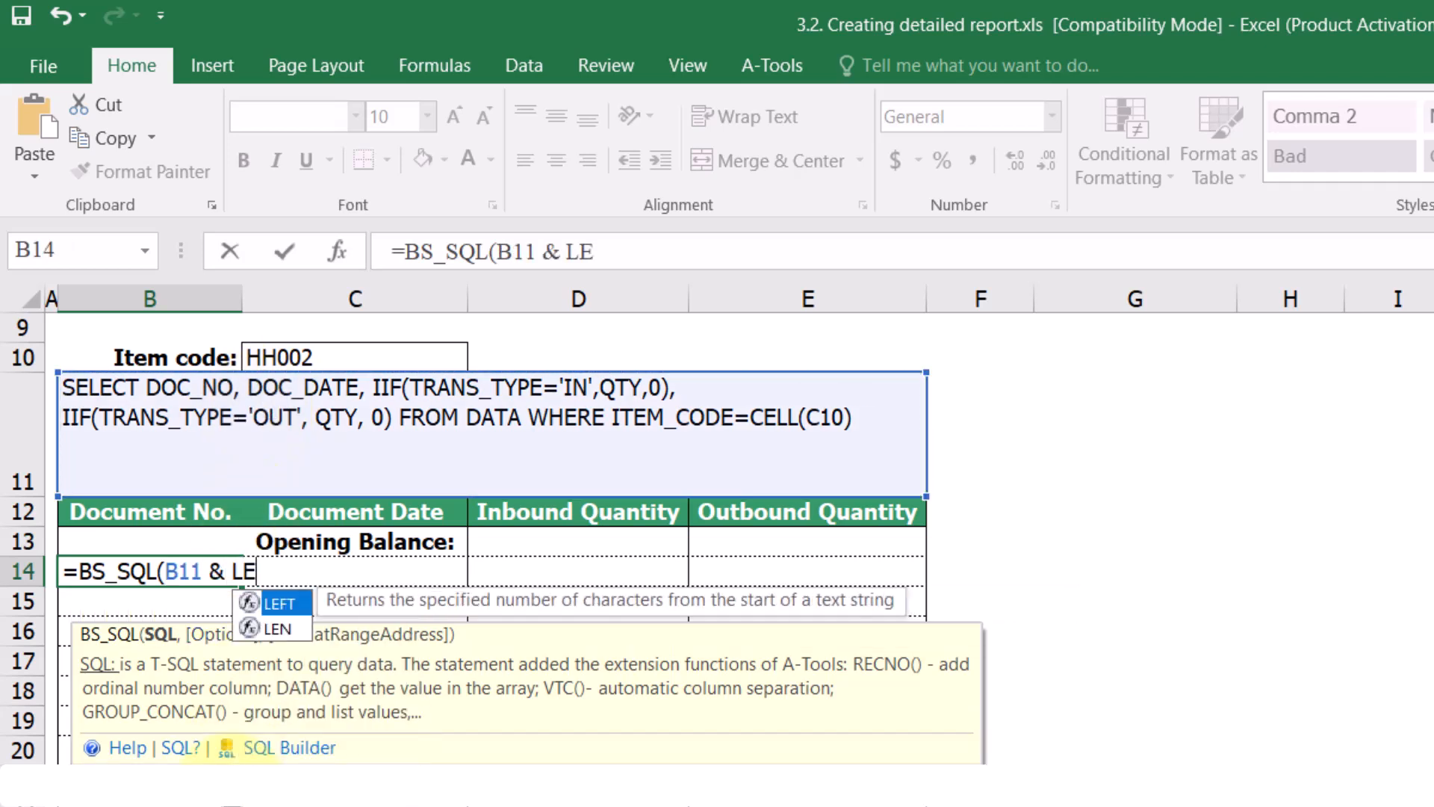
pyautogui.write('FT(C1')
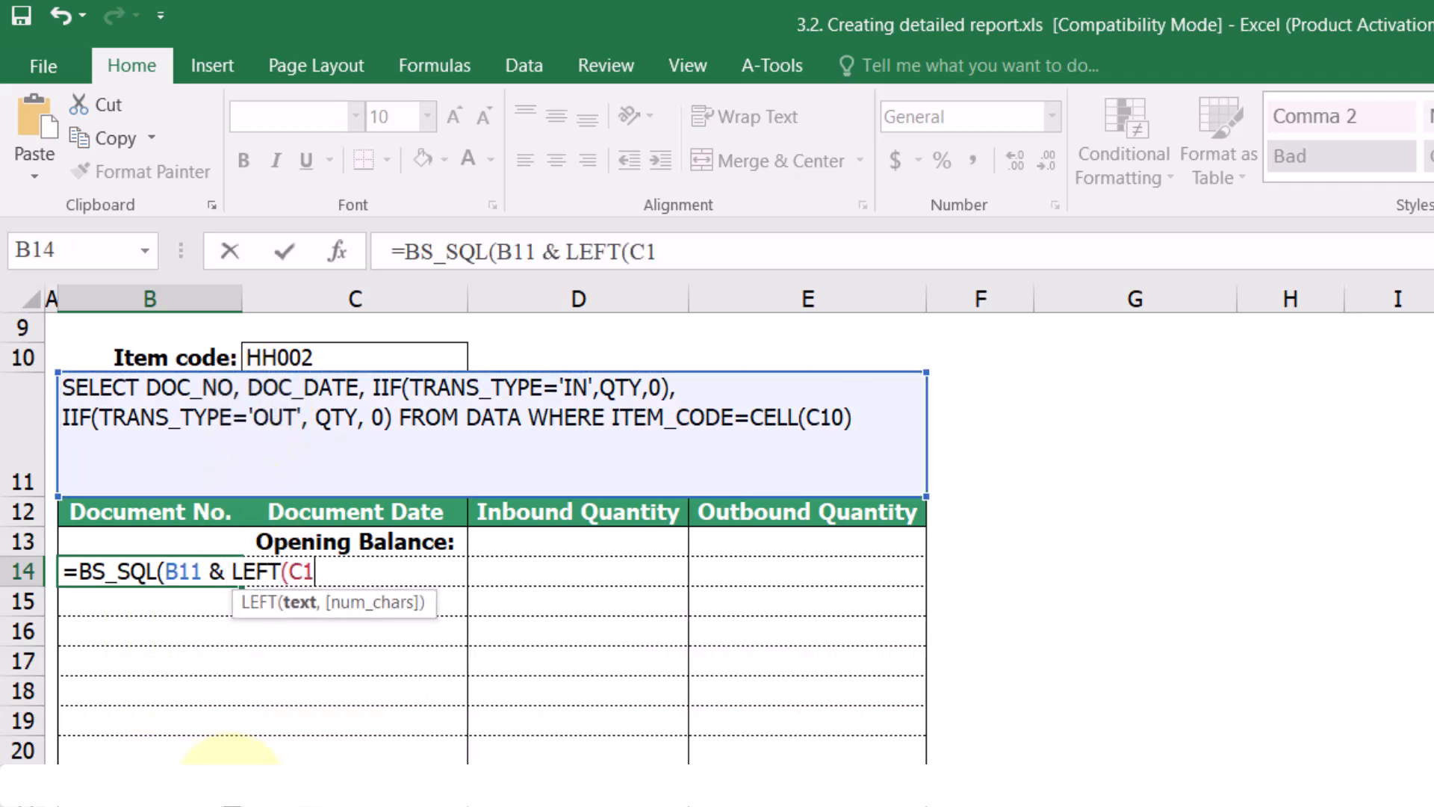
pyautogui.write('0,0), ')
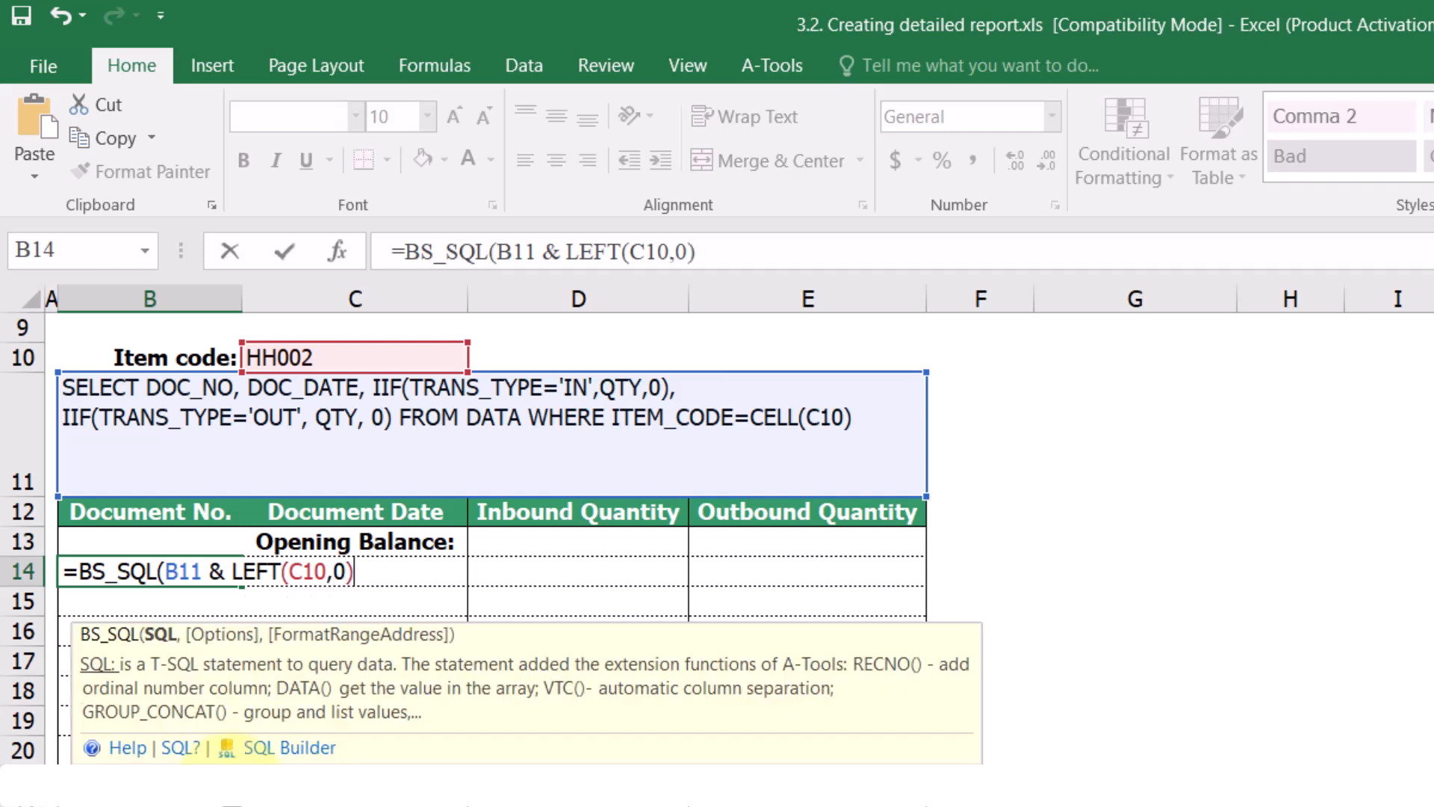
# Step: Complete the BS_SQL formula with the option "HR=NO" and enter it as an array formula
pyautogui.write('"HR=NO')
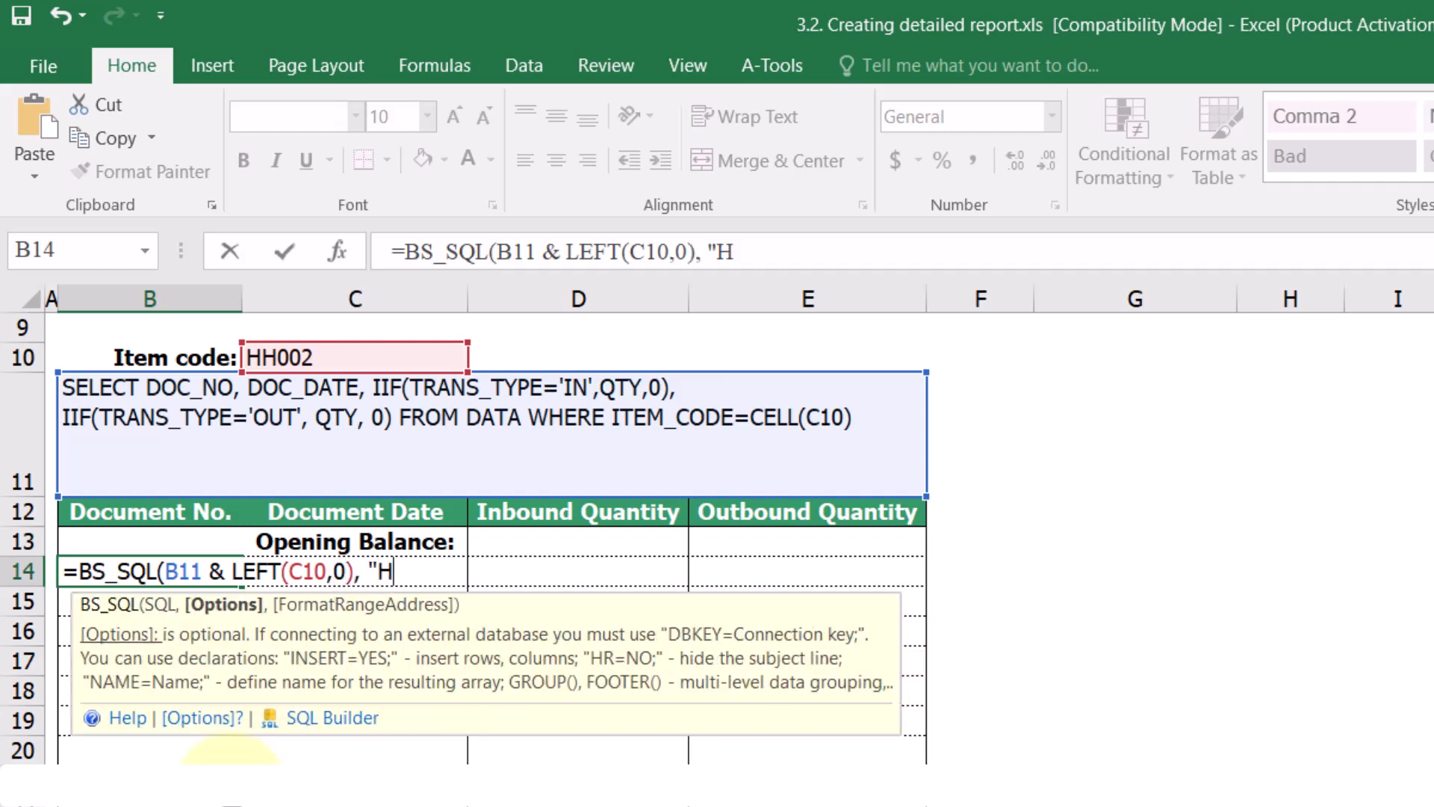
pyautogui.write('"')
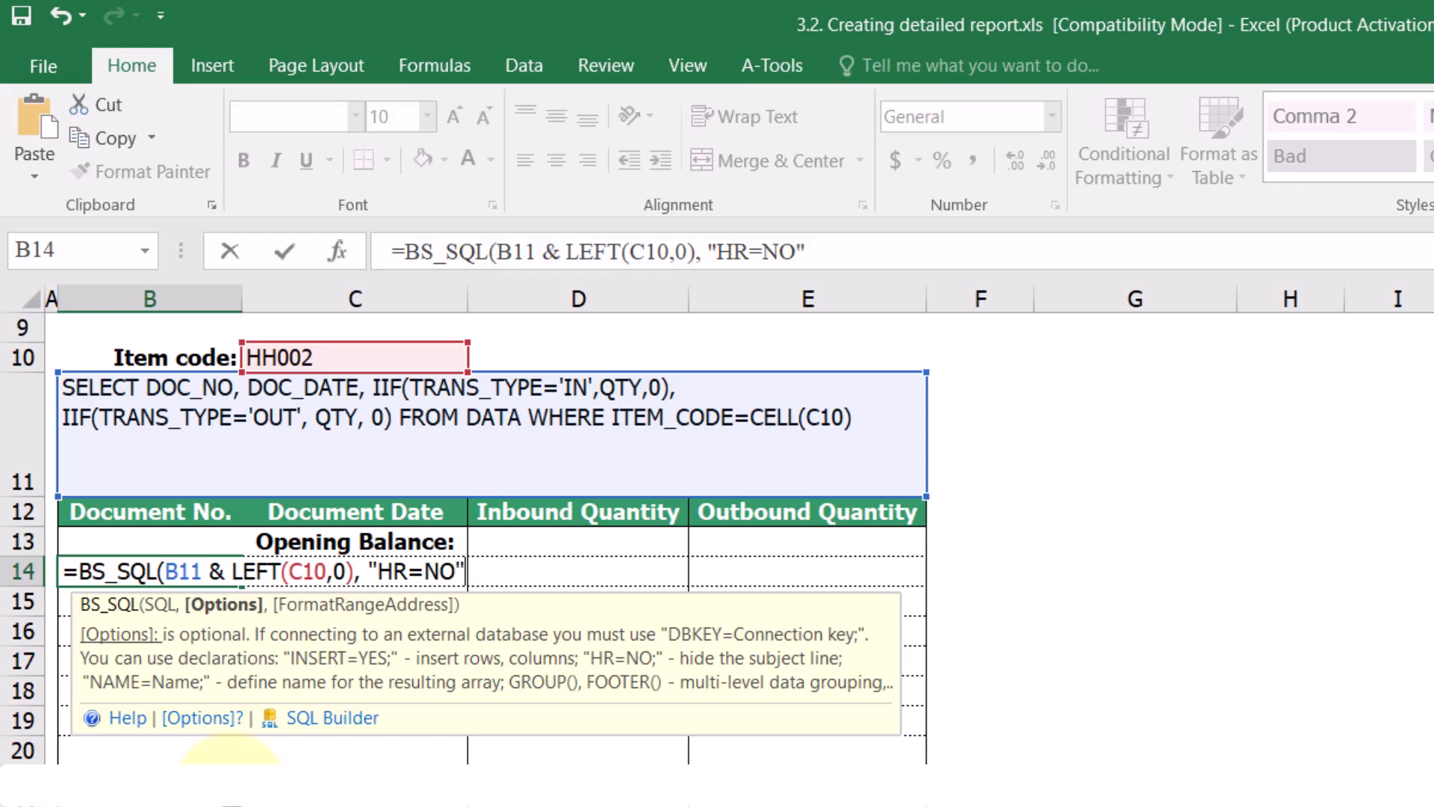
pyautogui.write(')')
pyautogui.hotkey('ctrl', 'shift', 'Return')
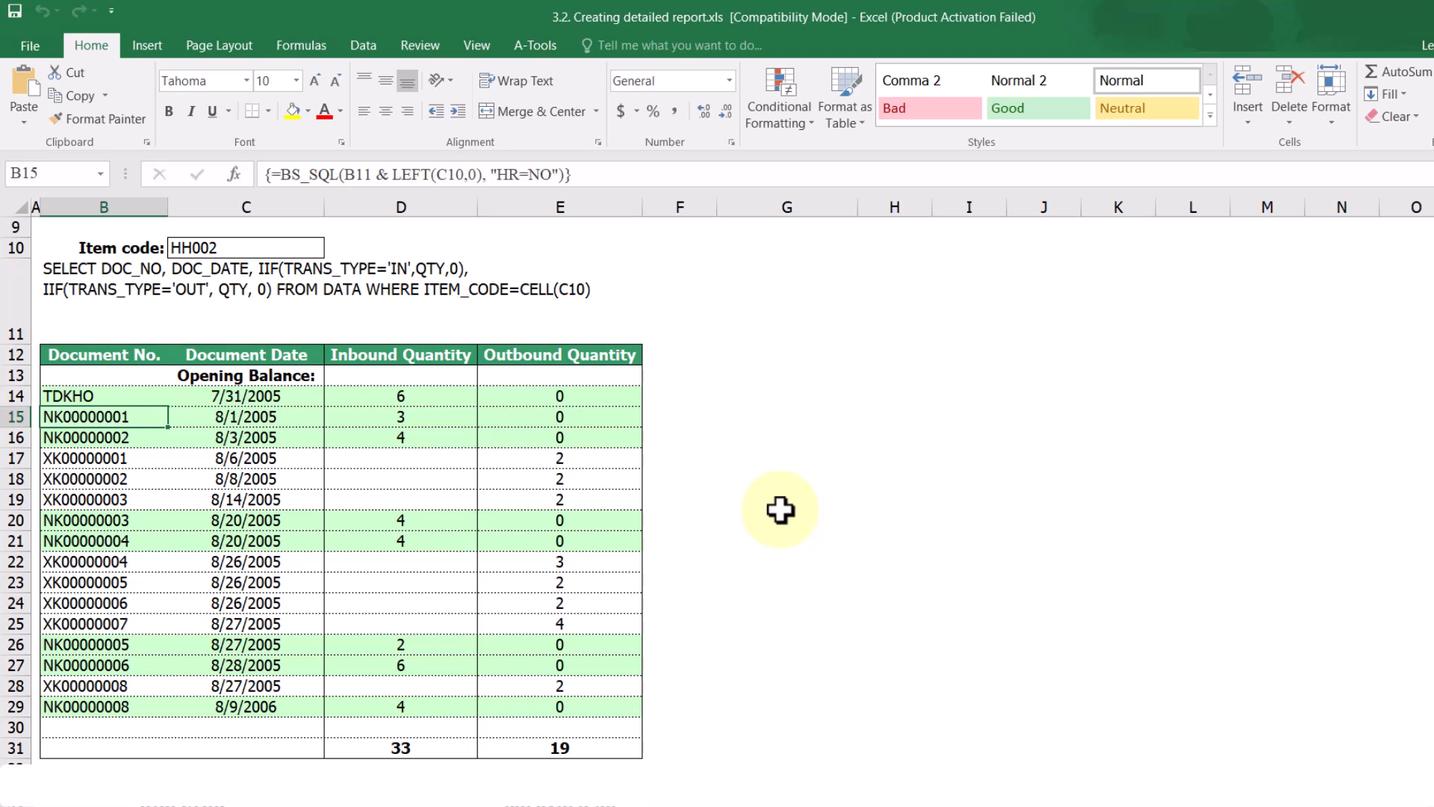
# Step: Test the inbound and outbound columns by setting the item code in C10 to HH001, followed by another code from the list
pyautogui.moveTo(437, 356); pyautogui.dragTo(610, 747)
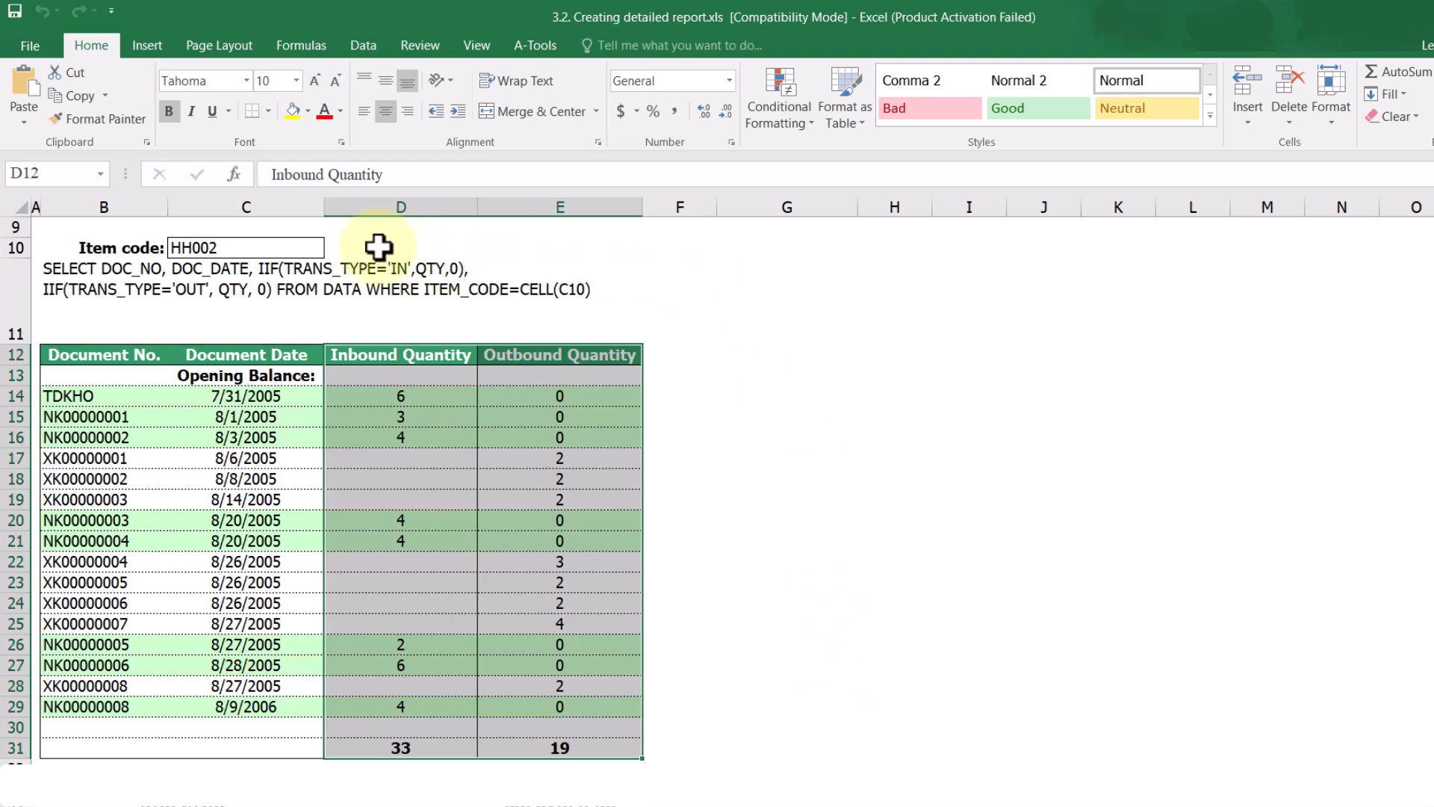
pyautogui.click(295, 247)
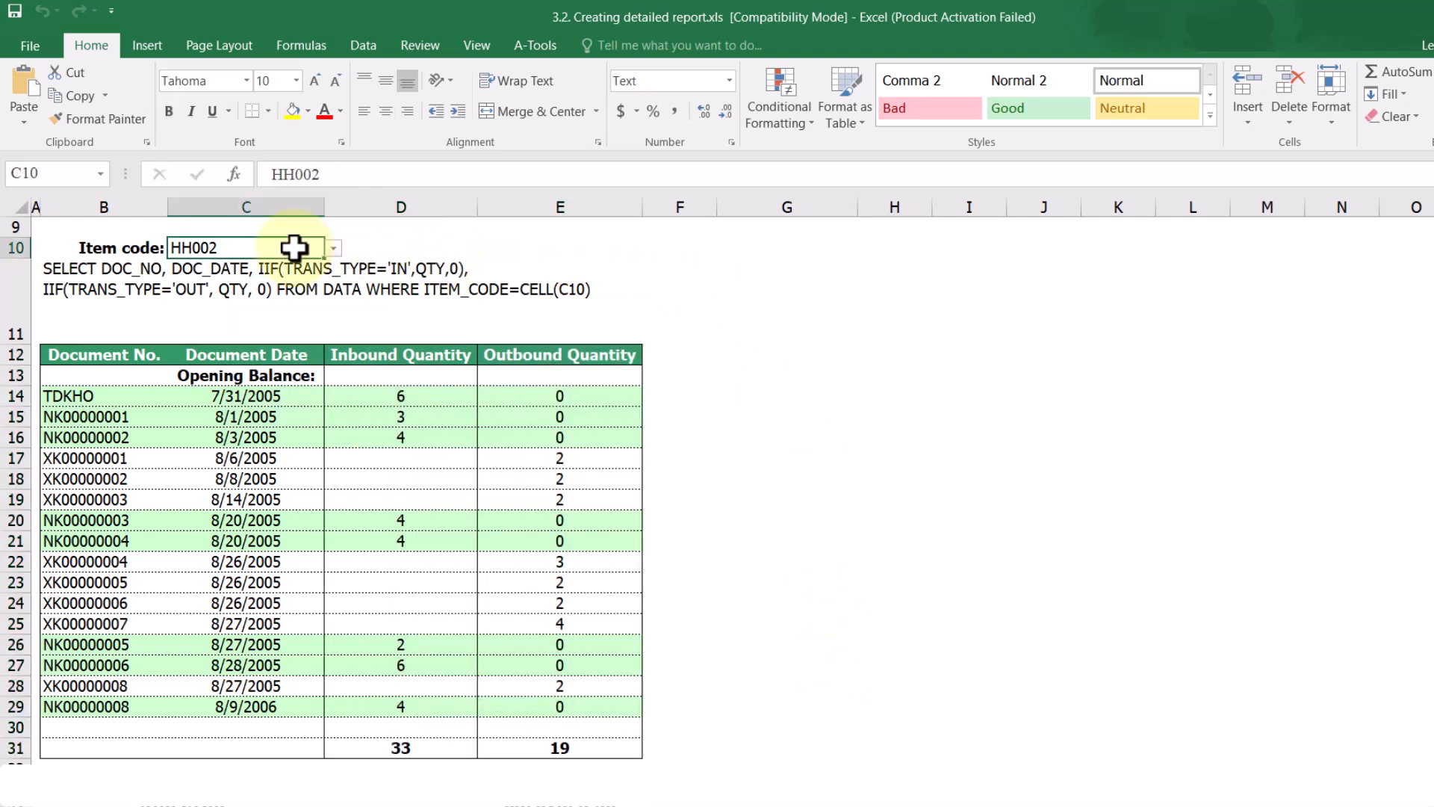
pyautogui.click(333, 248)
pyautogui.click(302, 284)
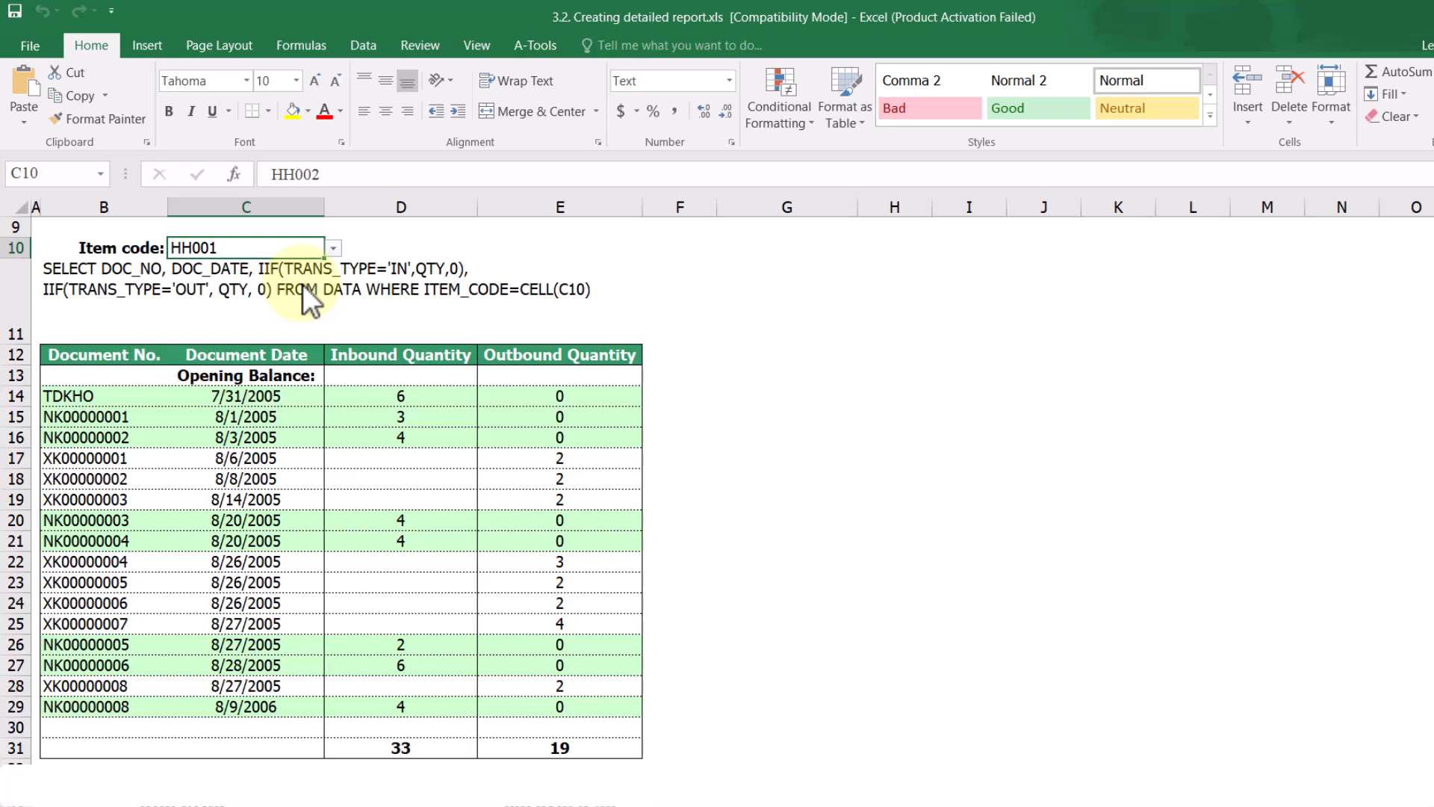
pyautogui.click(333, 248)
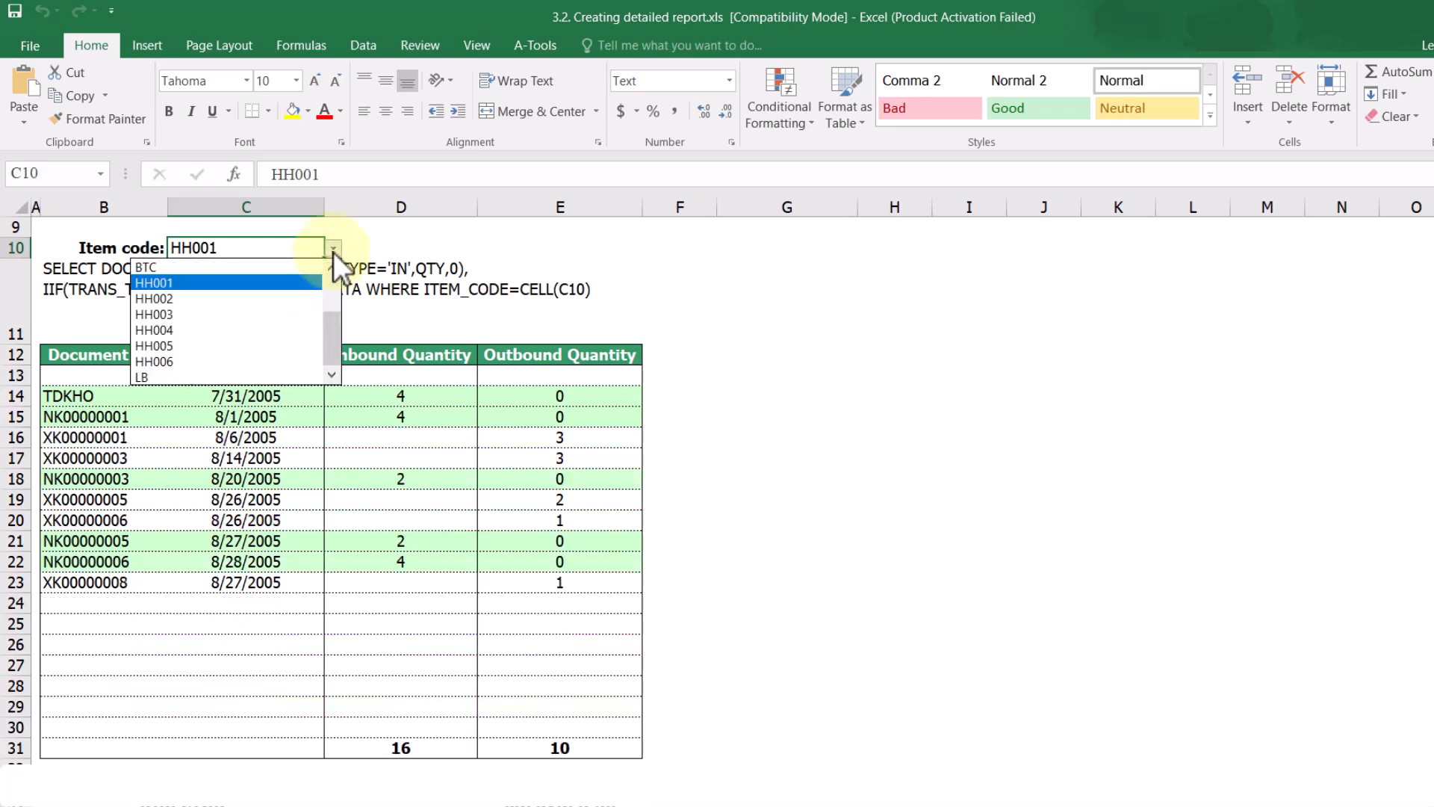
pyautogui.click(299, 309)
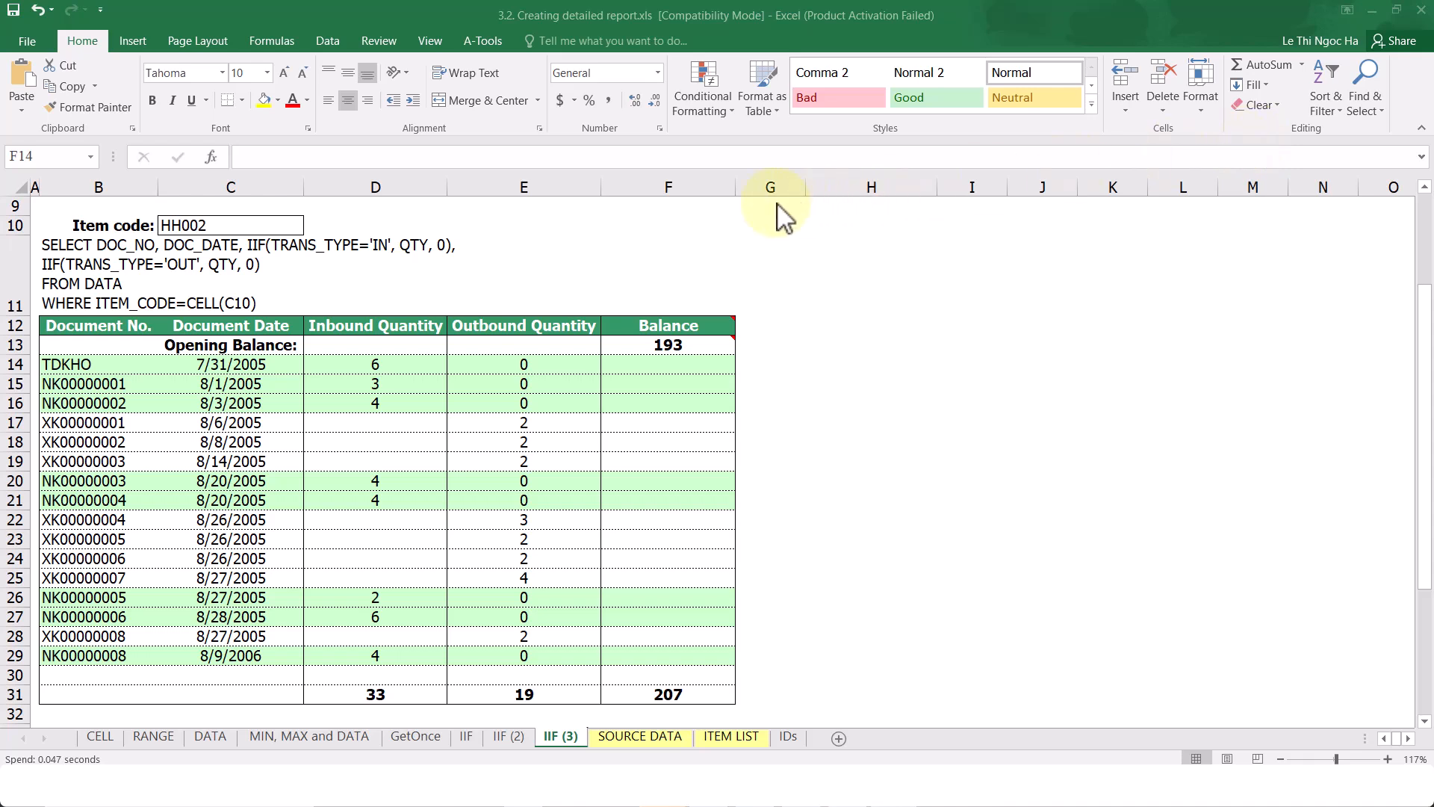
# Step: Calculate the running balance in F14 with =F13+D14-E14 and fill the formula down the Balance column to row 29
pyautogui.click(688, 186)
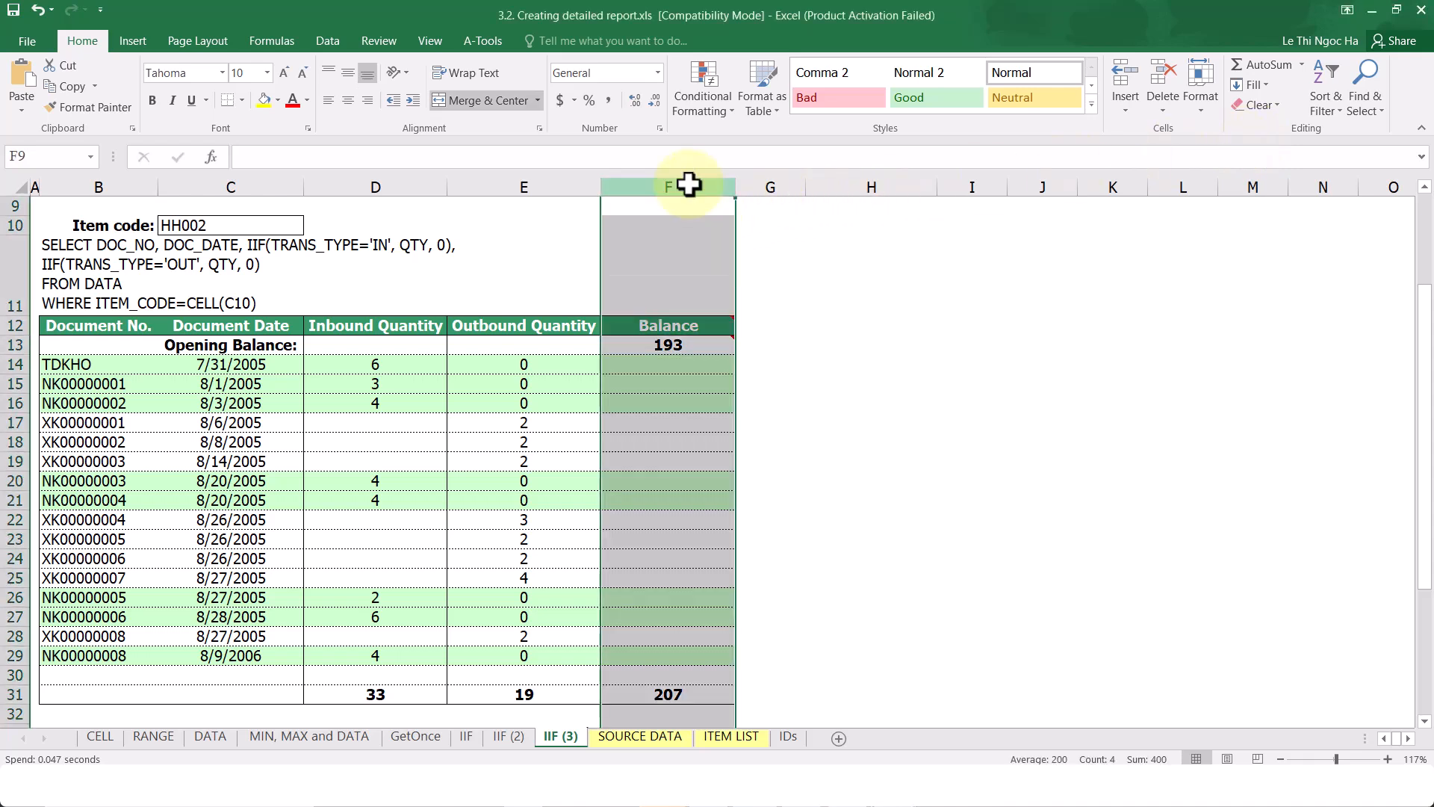
pyautogui.click(669, 363)
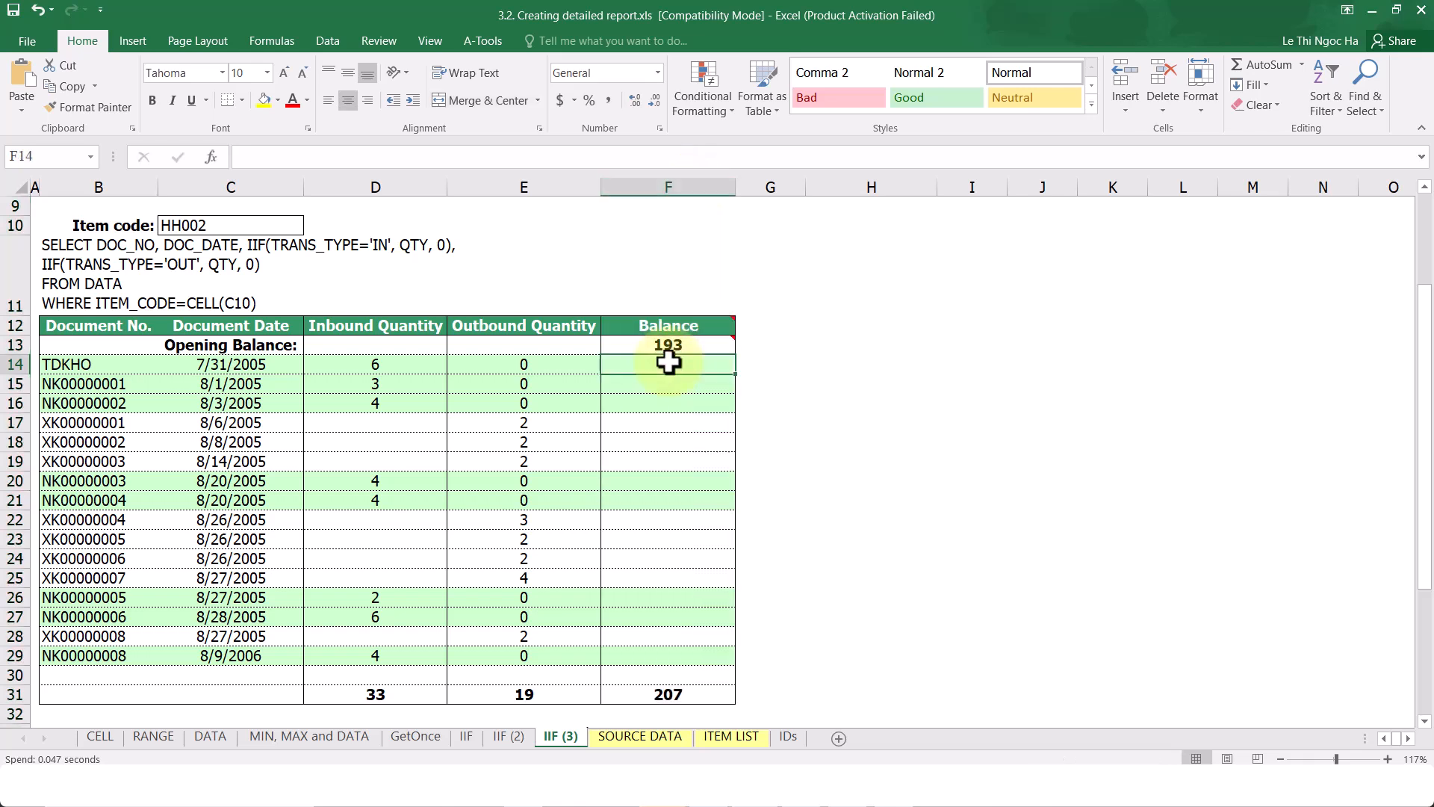
pyautogui.doubleClick(669, 363)
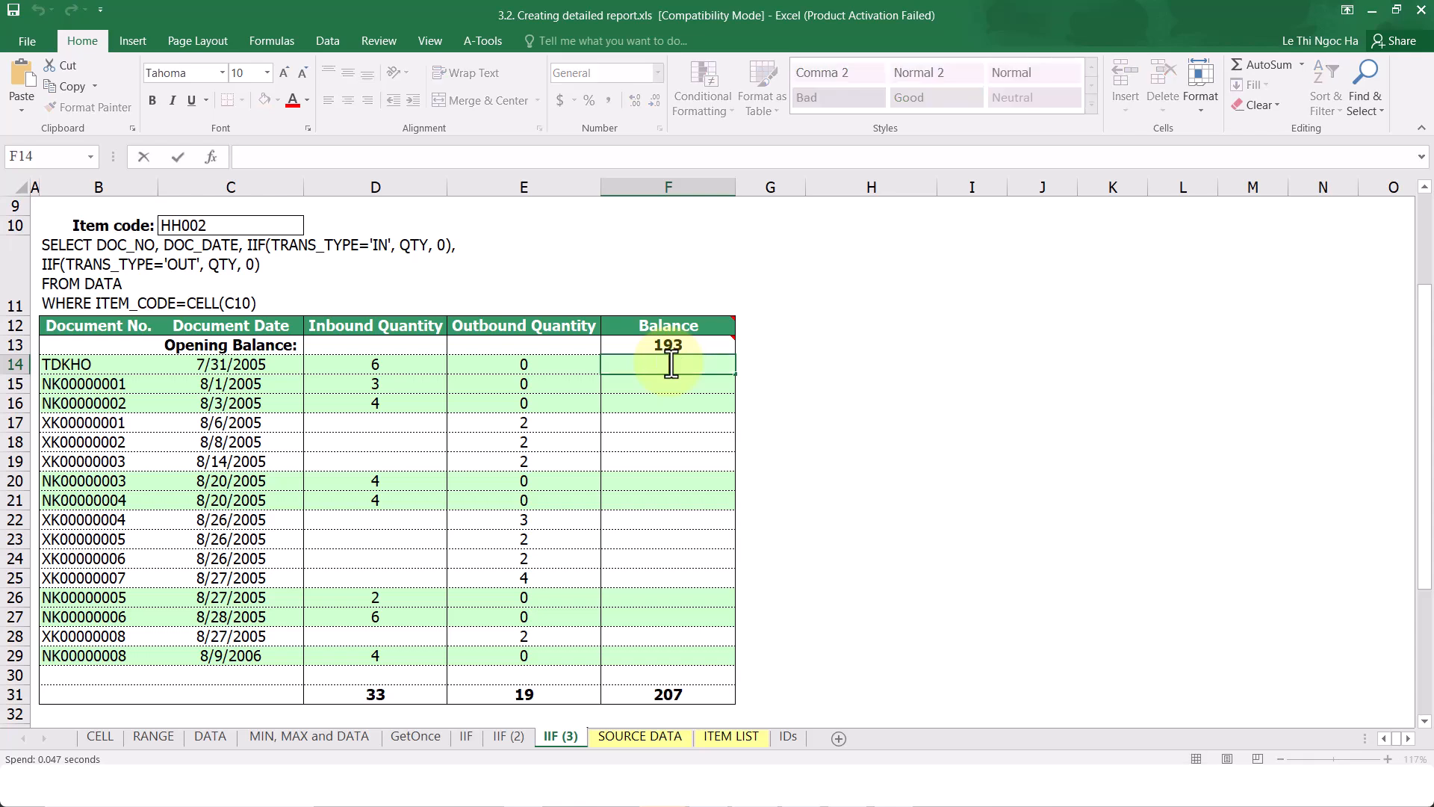
pyautogui.write('=')
pyautogui.click(668, 345)
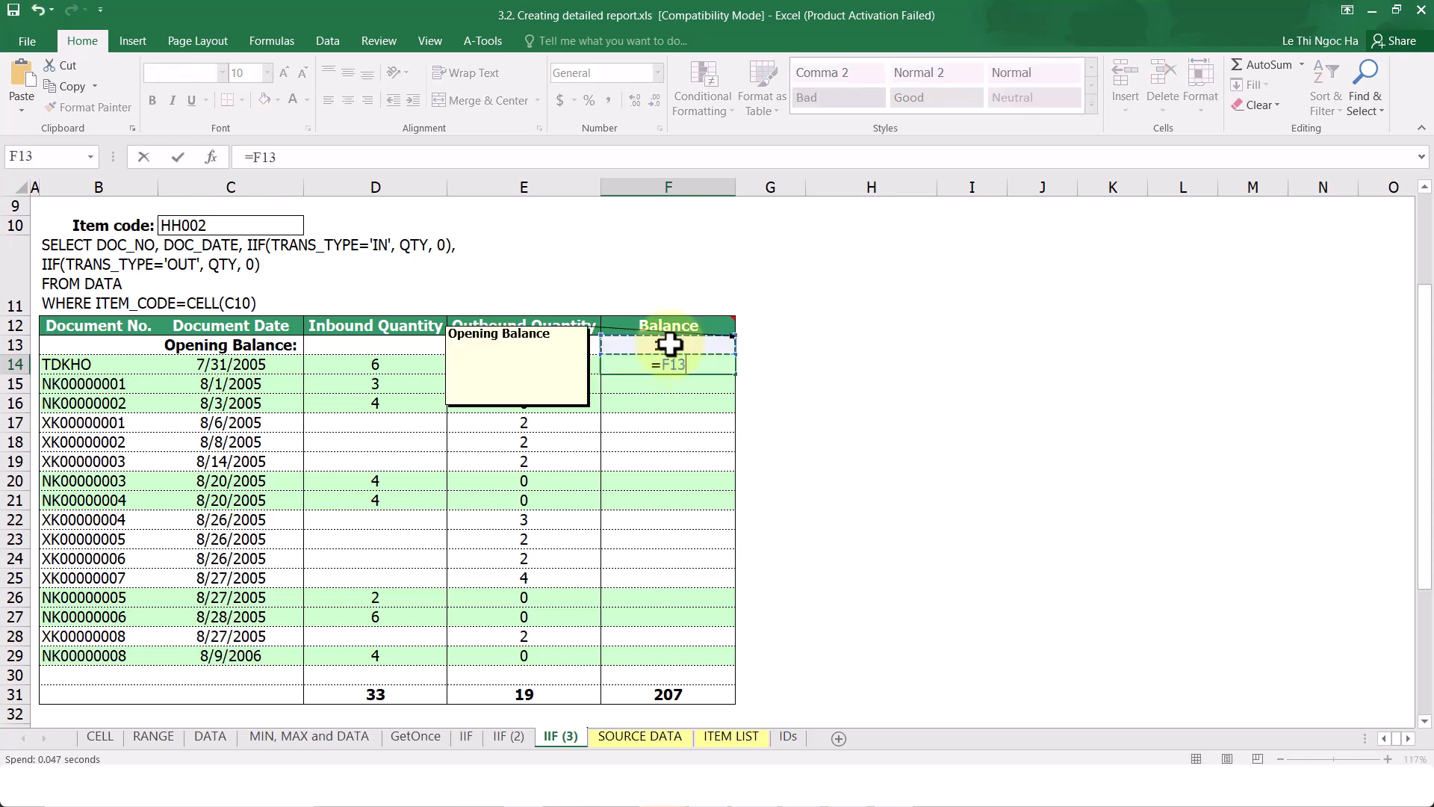
pyautogui.write('+')
pyautogui.click(427, 366)
pyautogui.write('-')
pyautogui.click(493, 364)
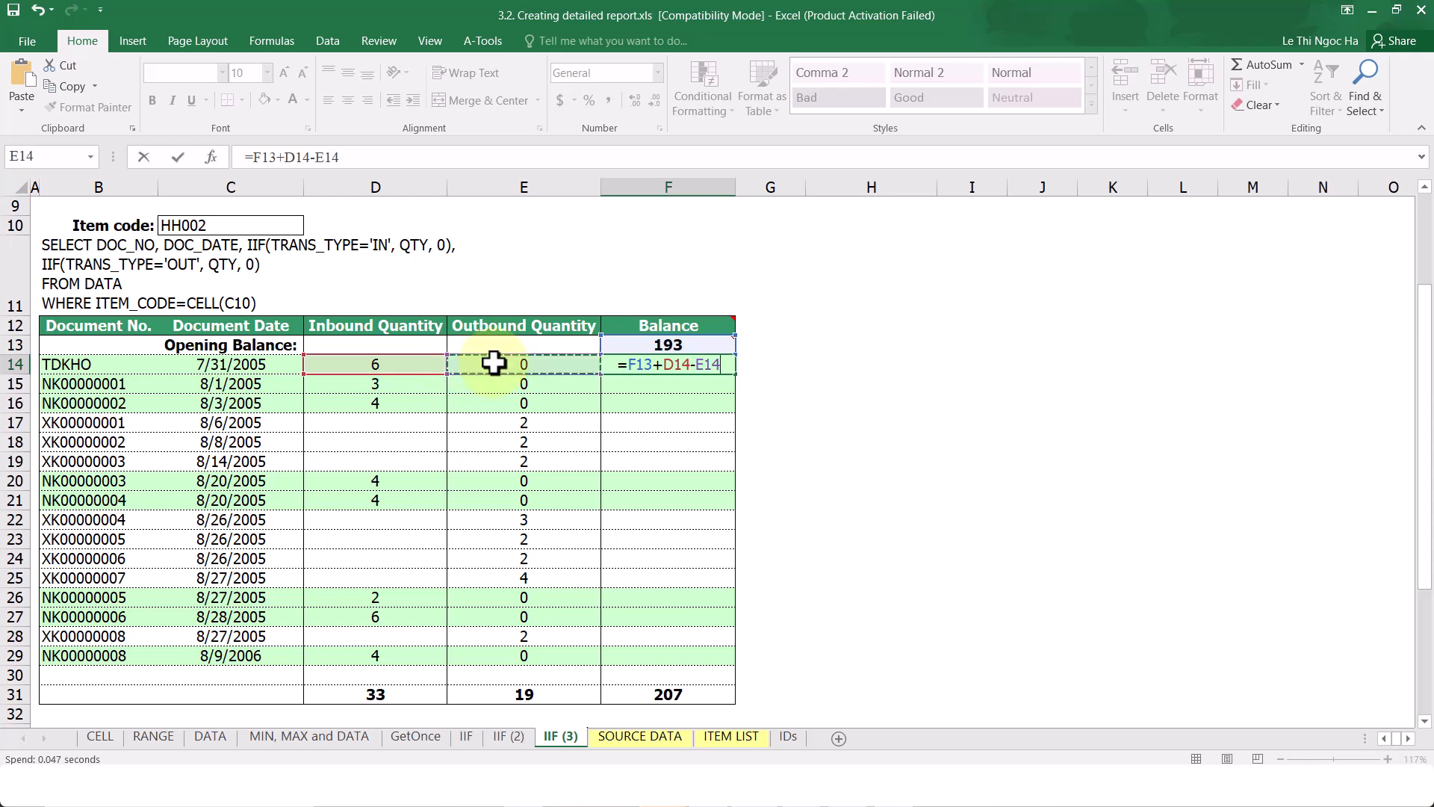
pyautogui.press('Return')
pyautogui.click(730, 365)
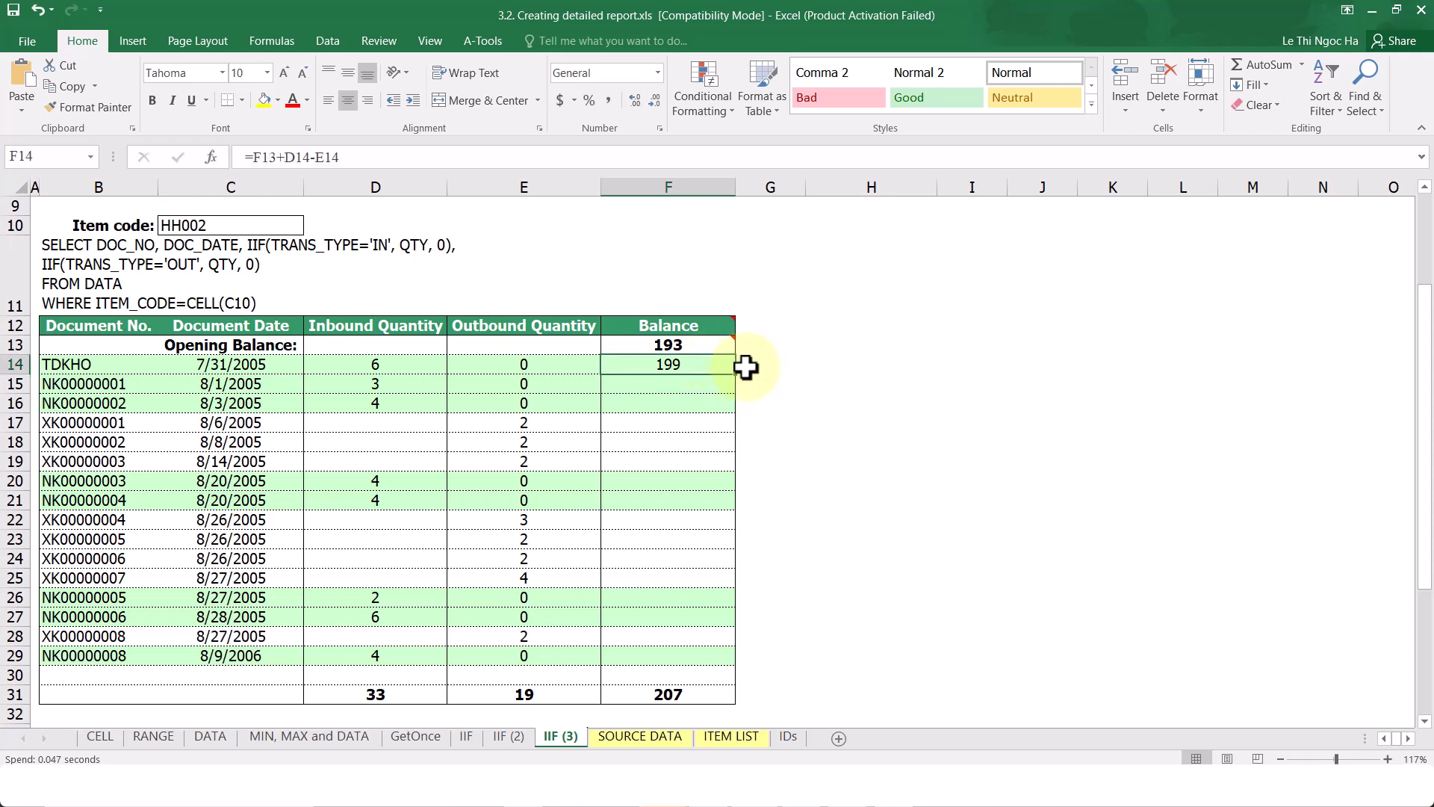
pyautogui.moveTo(734, 374); pyautogui.dragTo(723, 660)
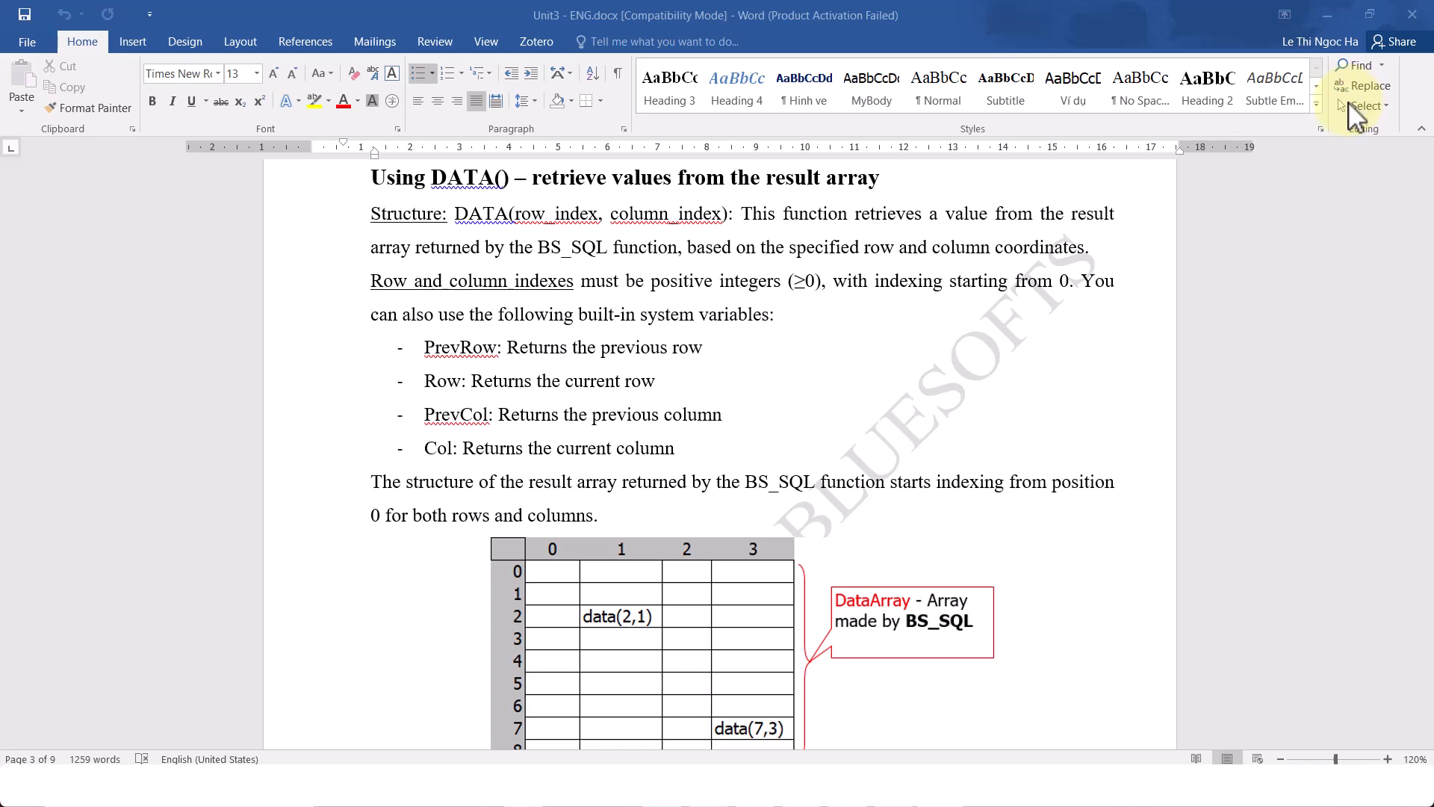
# Step: Switch to the Word document Unit3 - ENG.docx and study the DATA() function's structure, row and column coordinates, and index rules
pyautogui.click(463, 183)
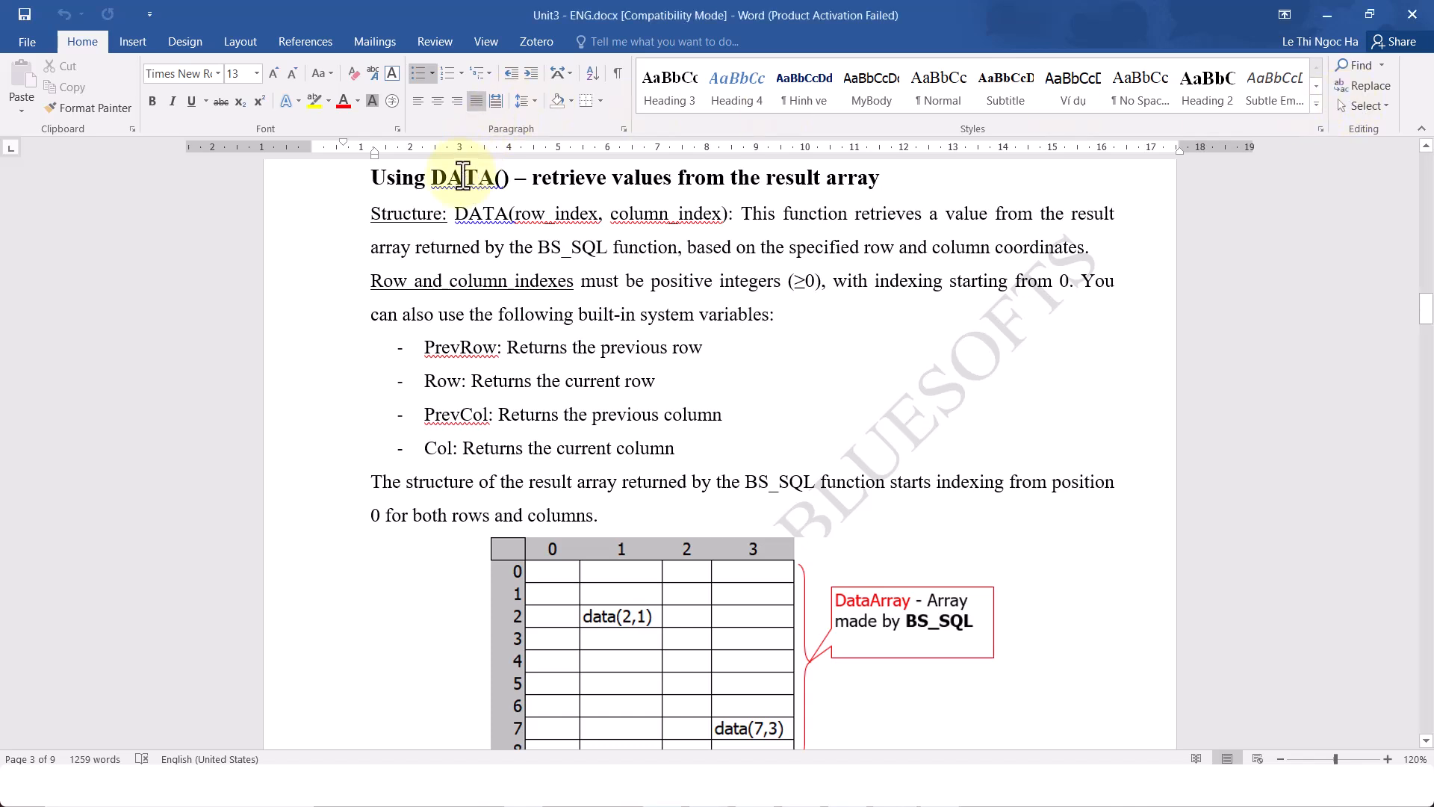
pyautogui.moveTo(436, 179); pyautogui.dragTo(896, 178)
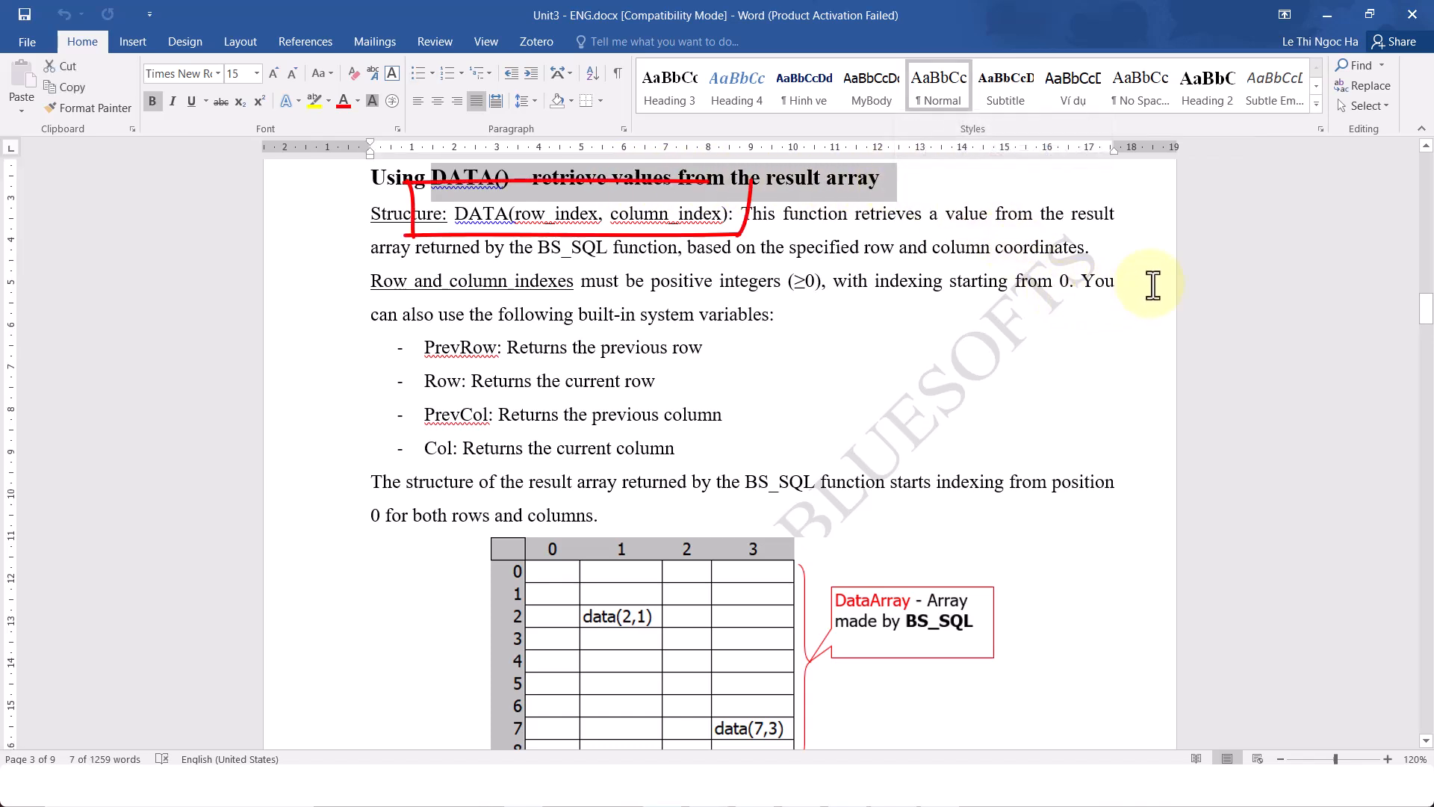
pyautogui.moveTo(455, 217); pyautogui.dragTo(729, 218)
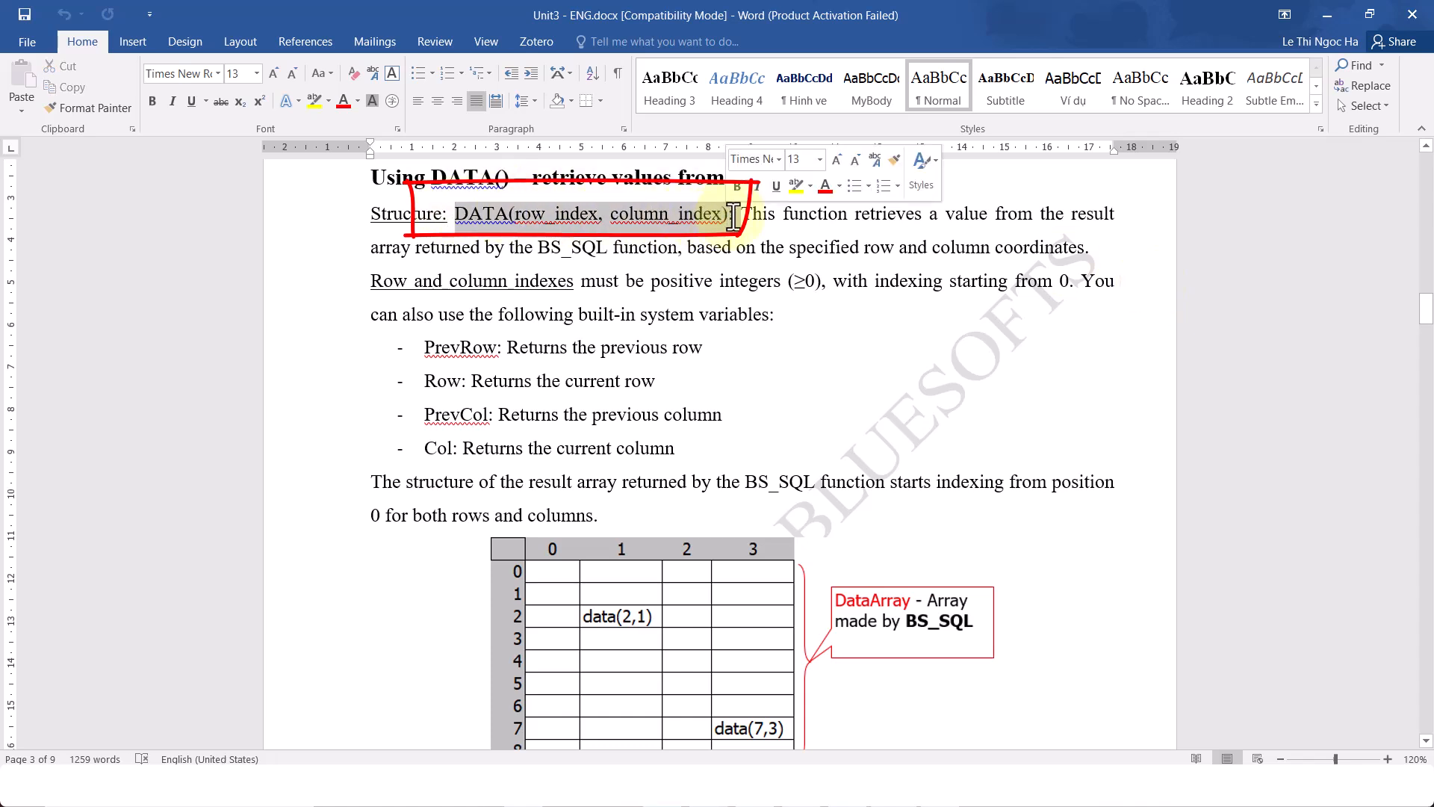
pyautogui.click(972, 322)
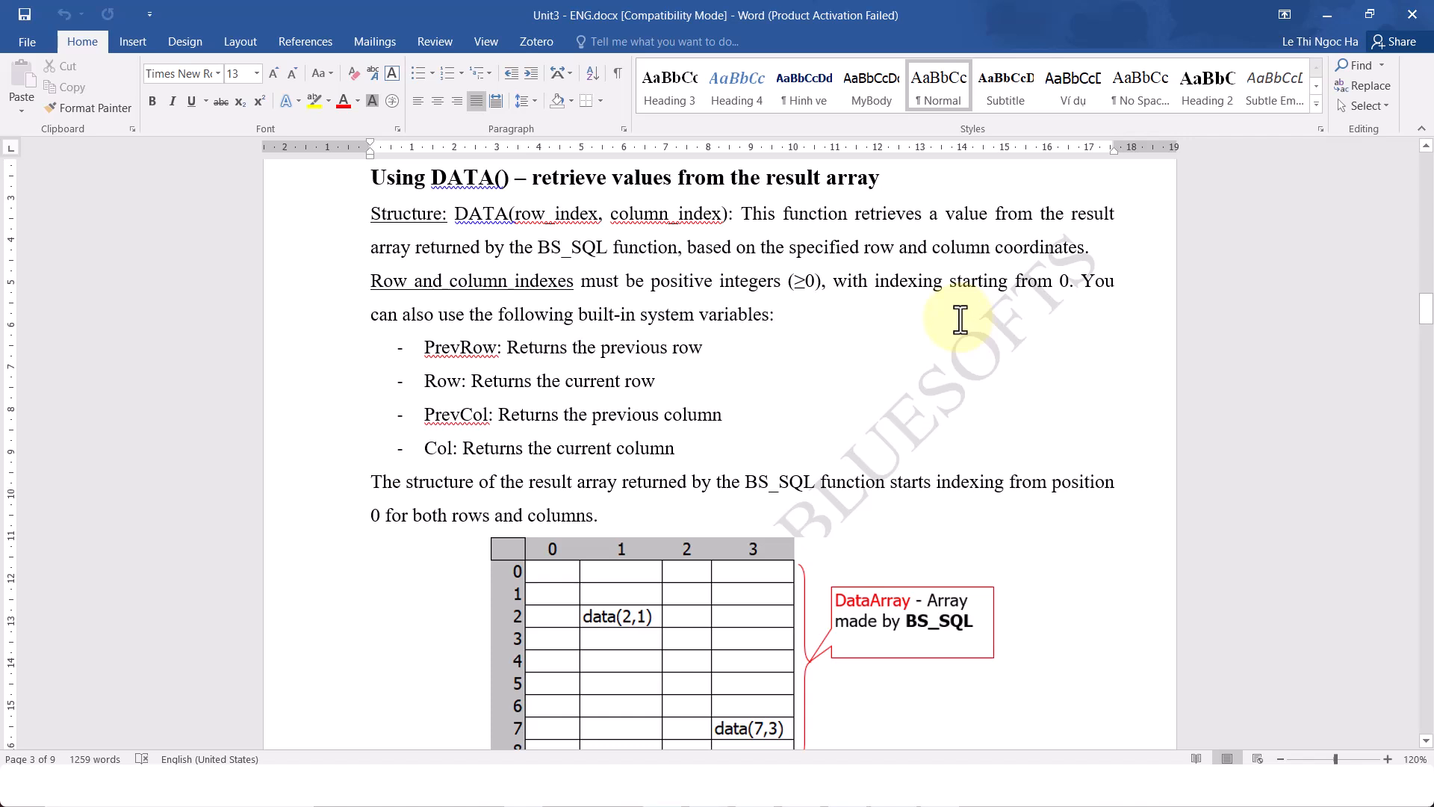
pyautogui.moveTo(789, 248); pyautogui.dragTo(1081, 257)
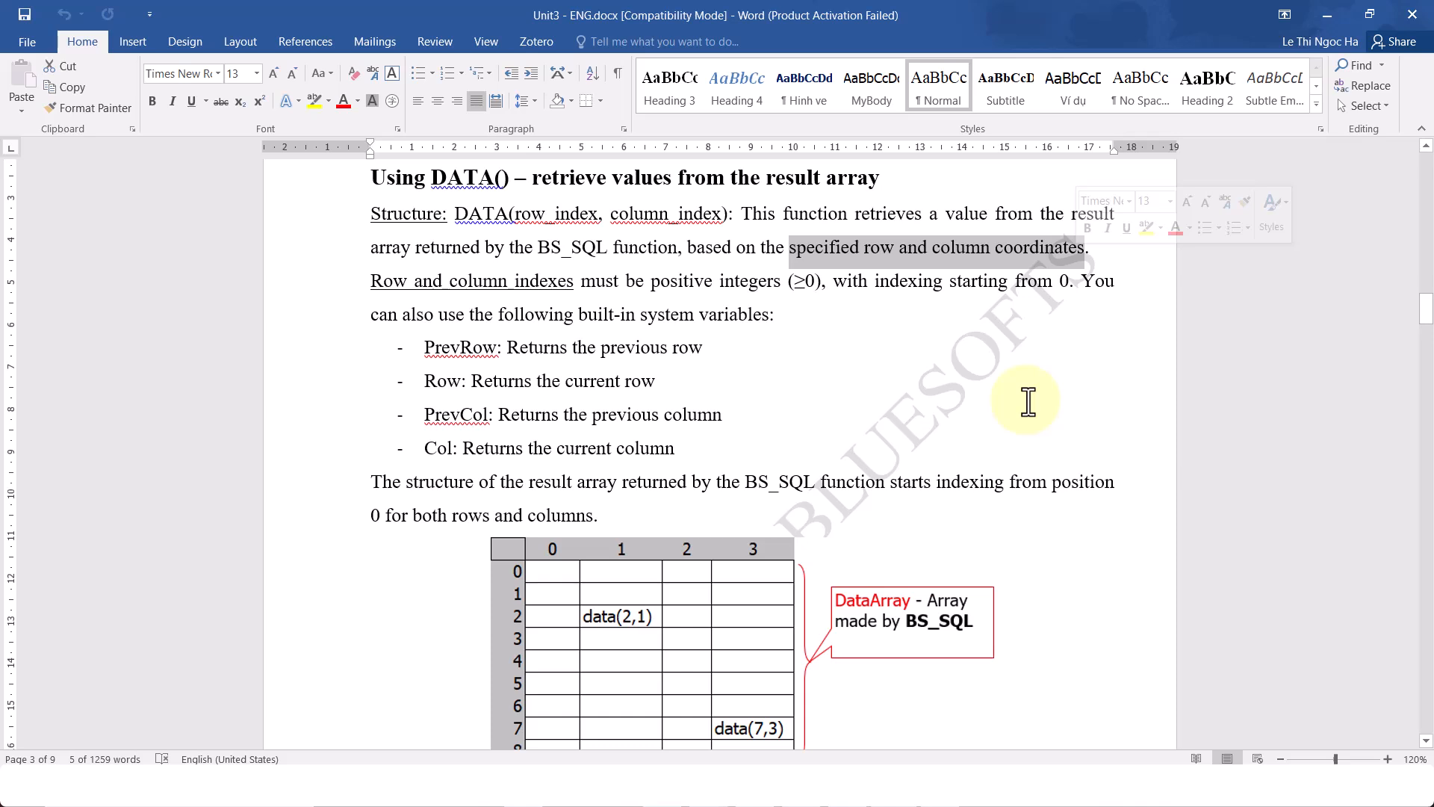
pyautogui.click(1028, 401)
pyautogui.moveTo(648, 286); pyautogui.dragTo(786, 288)
pyautogui.click(872, 366)
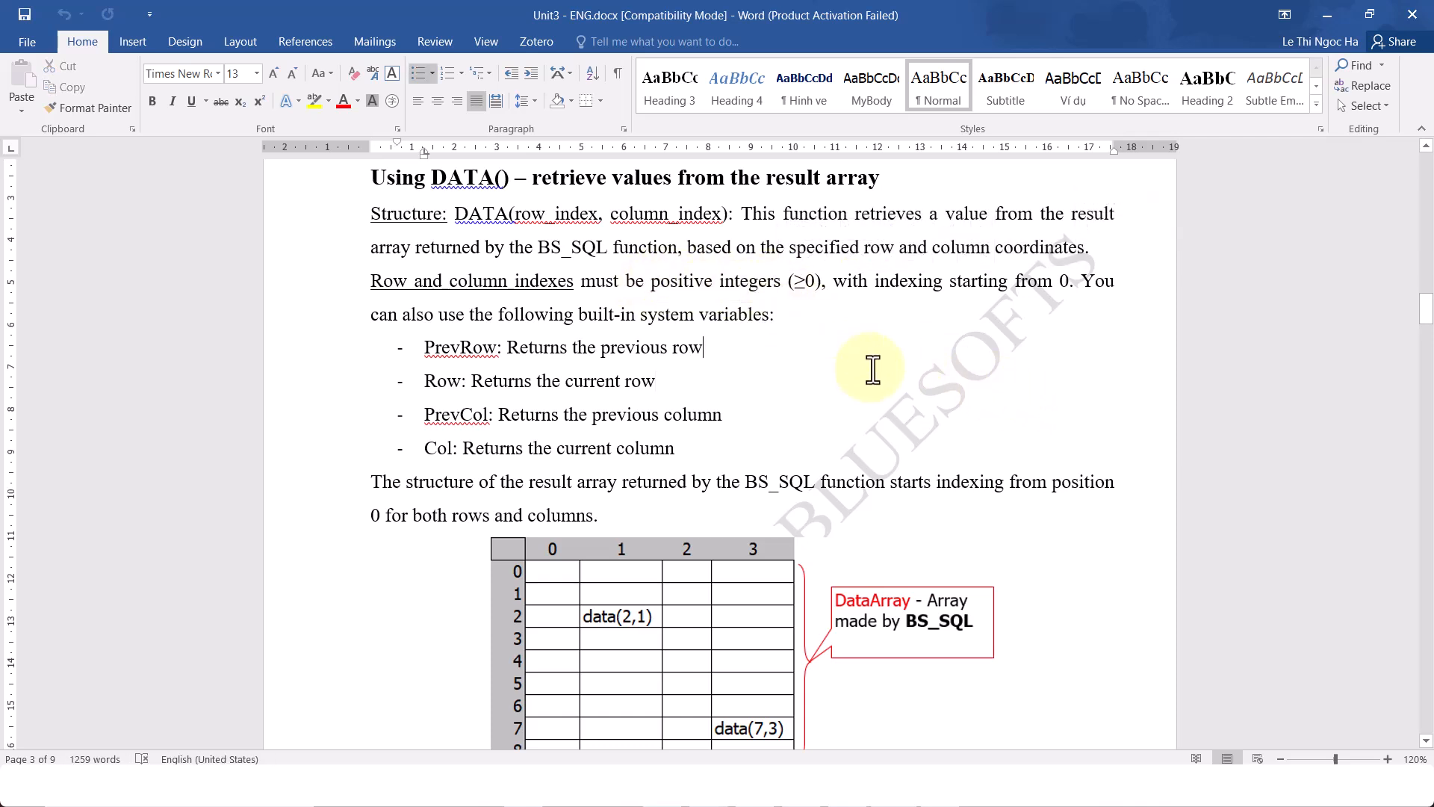
pyautogui.moveTo(875, 282); pyautogui.dragTo(1070, 282)
pyautogui.click(936, 394)
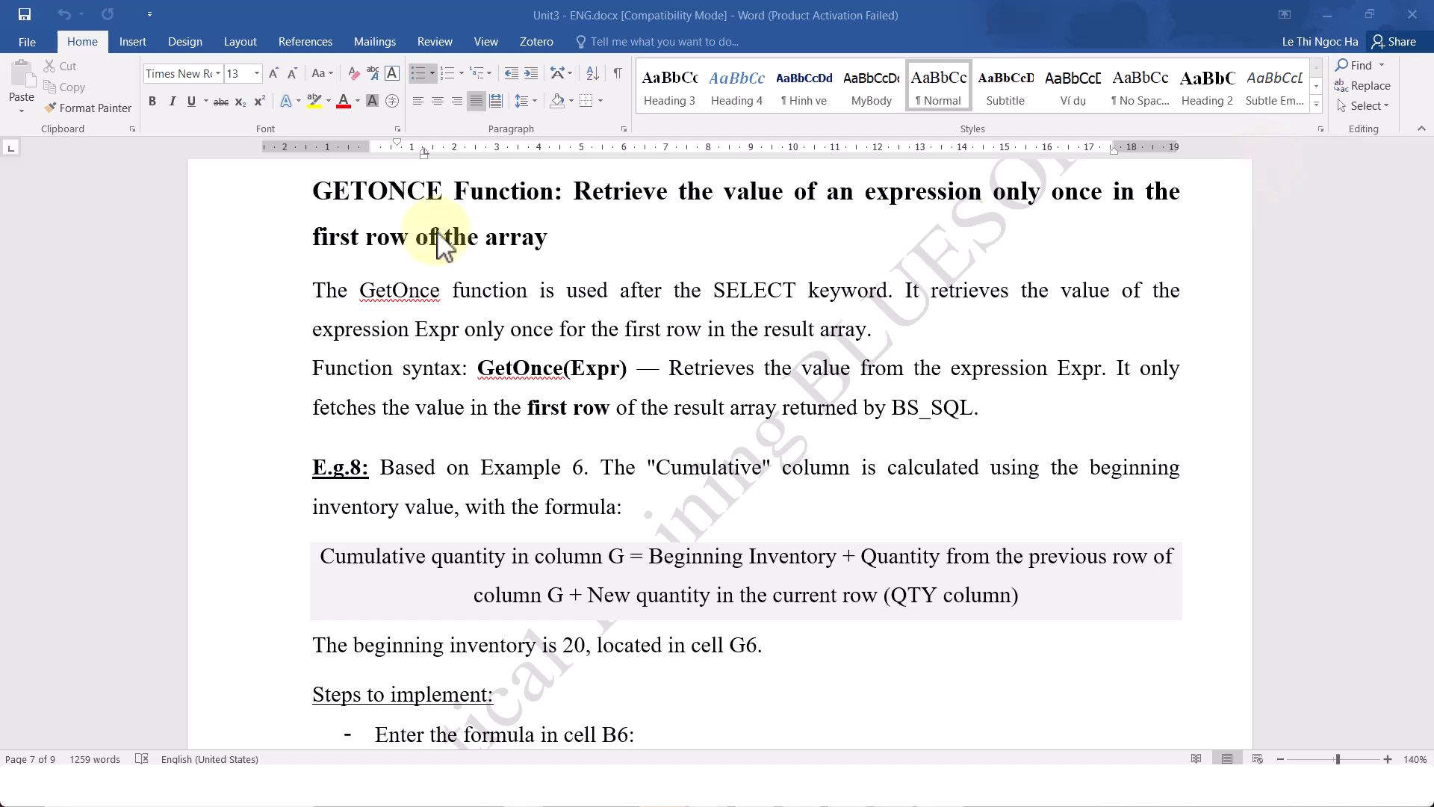
# Step: Study the GETONCE section: its purpose, its placement after the SELECT keyword, and the GetOnce(Expr) syntax
pyautogui.moveTo(311, 192); pyautogui.dragTo(576, 192)
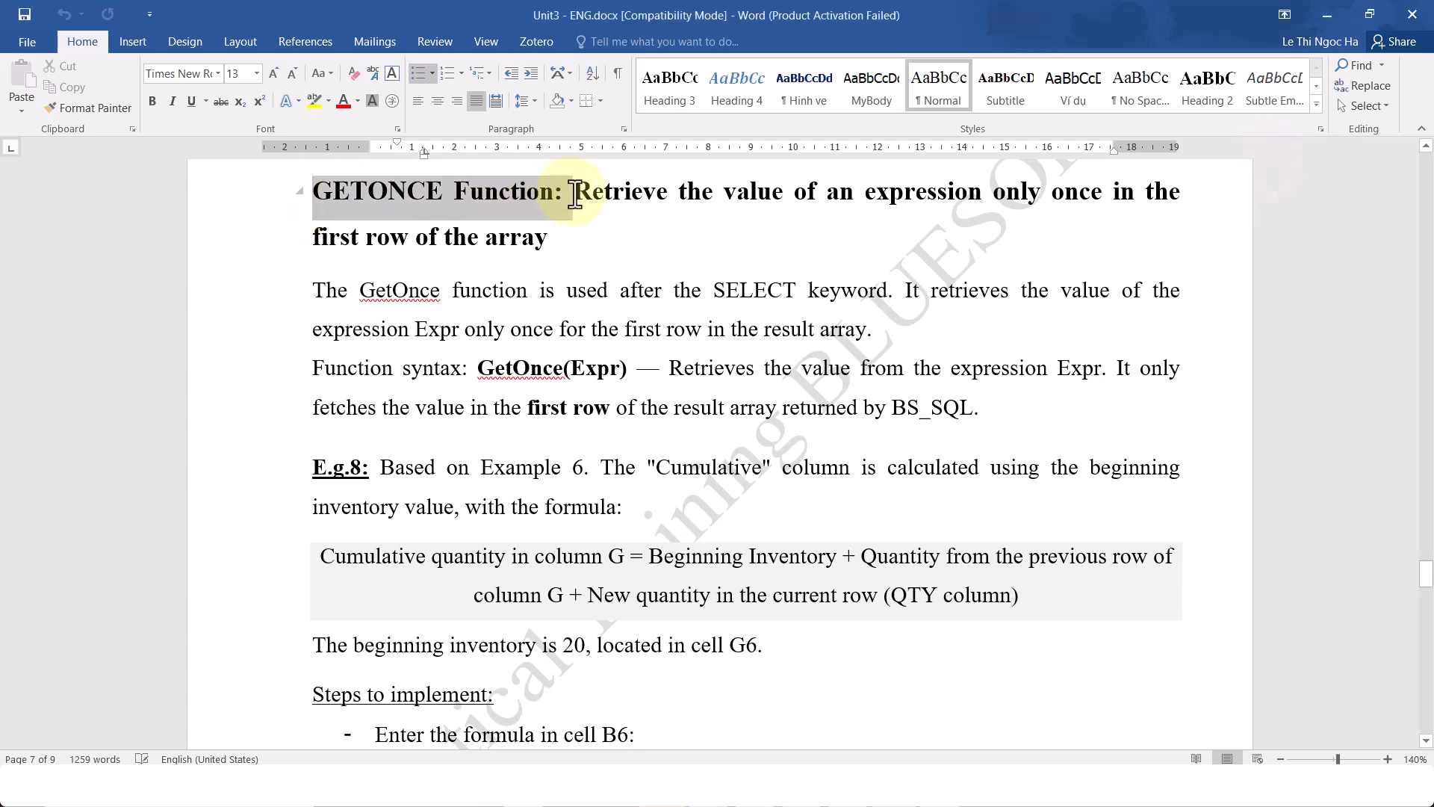
pyautogui.click(1068, 244)
pyautogui.moveTo(999, 196); pyautogui.dragTo(573, 238)
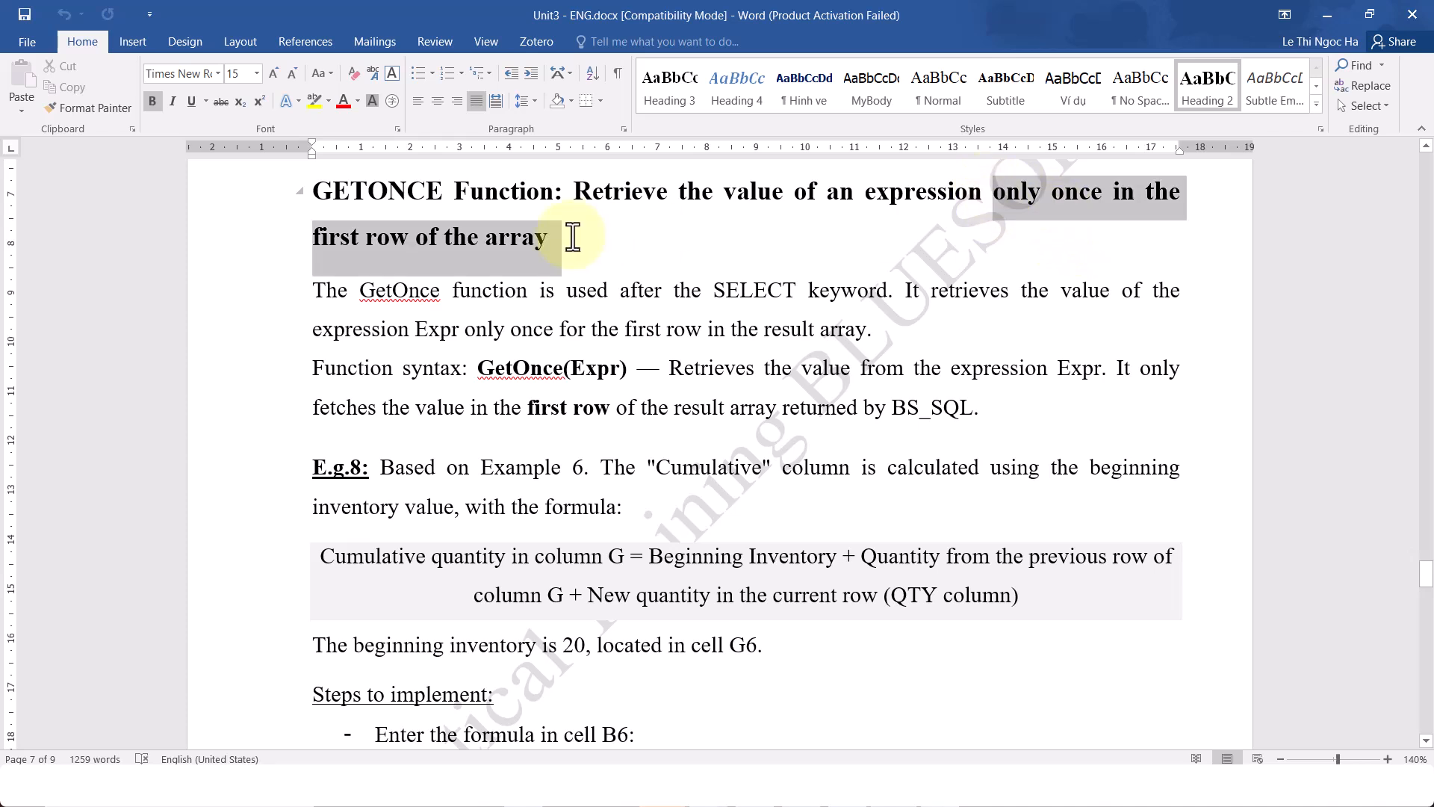
pyautogui.click(1194, 258)
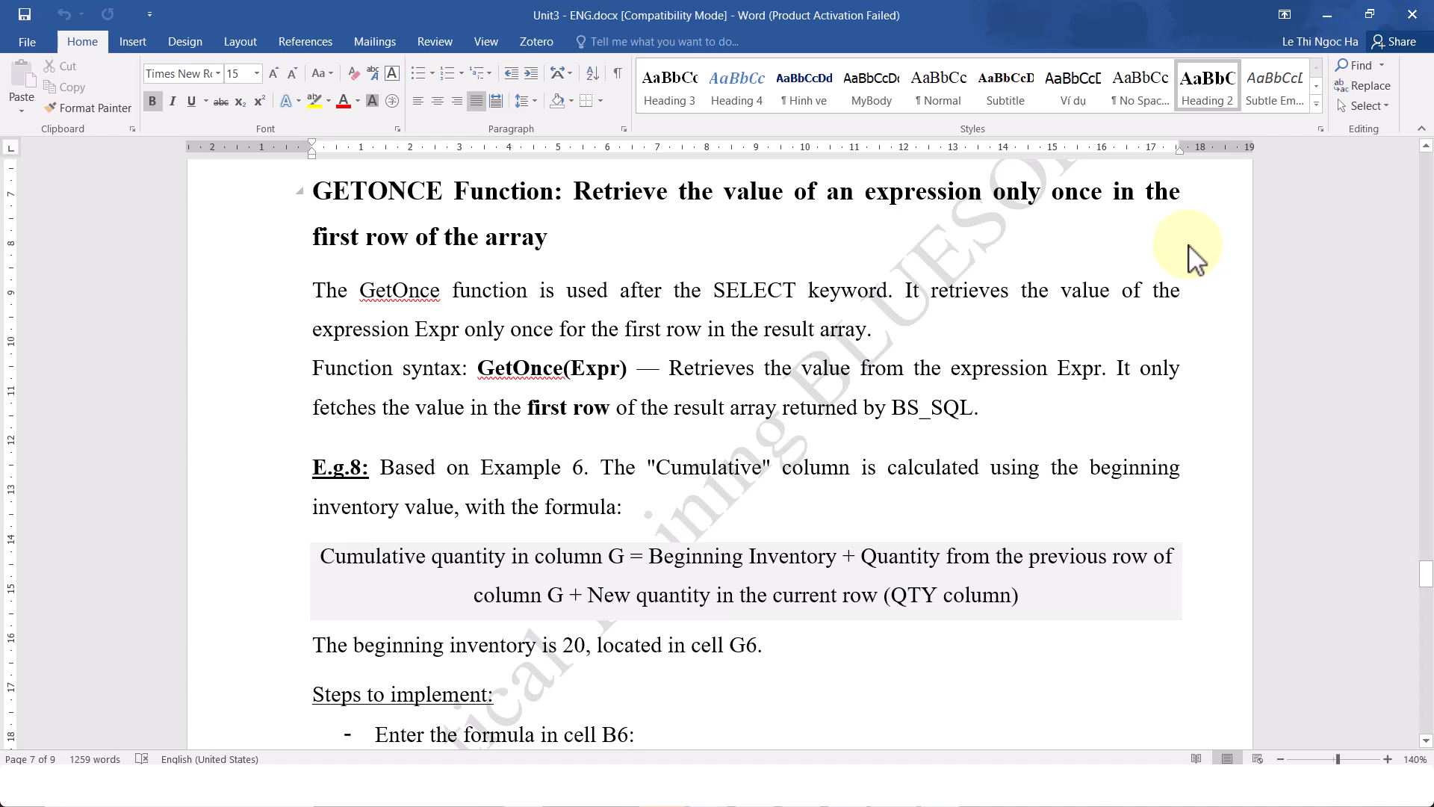
pyautogui.moveTo(621, 291); pyautogui.dragTo(885, 295)
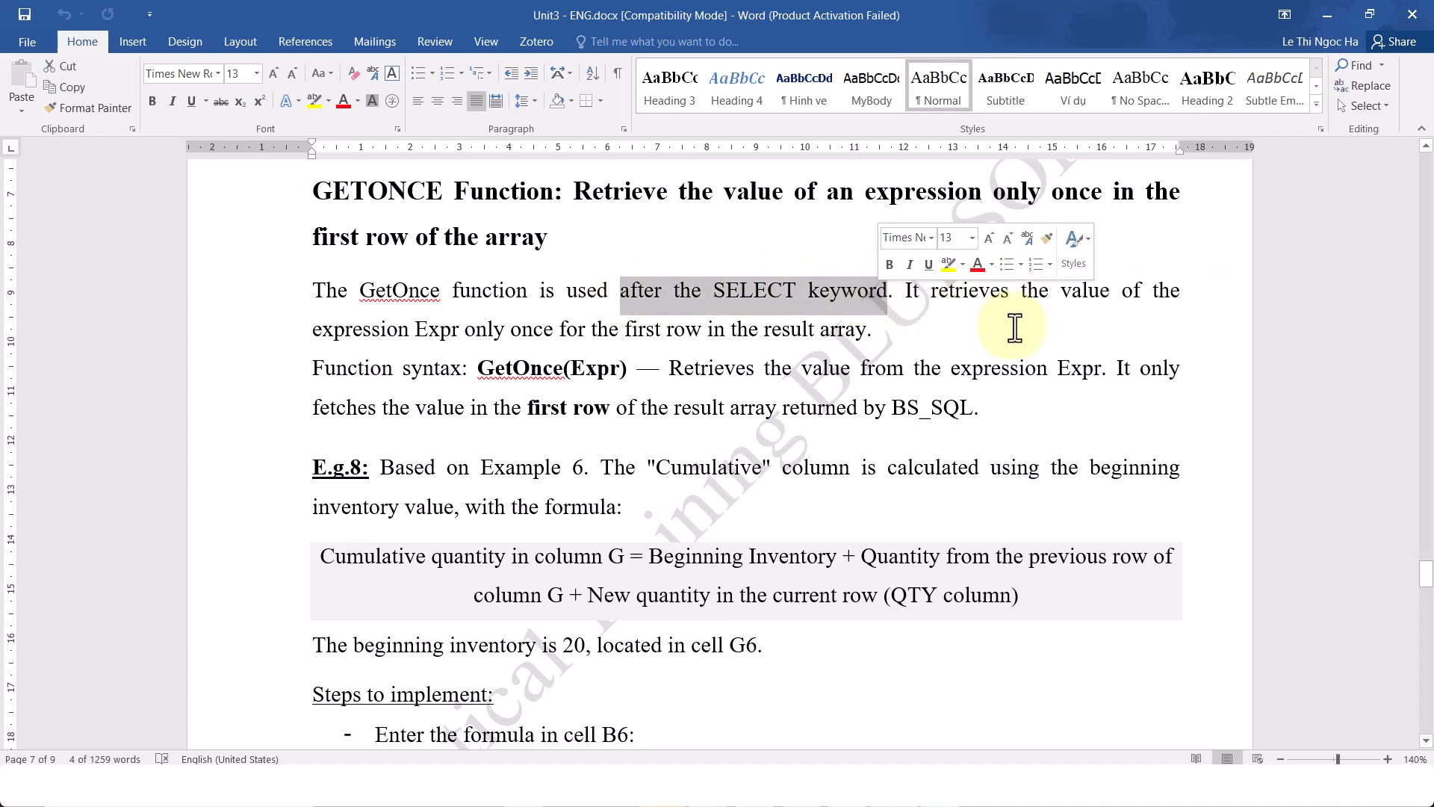
pyautogui.click(1015, 326)
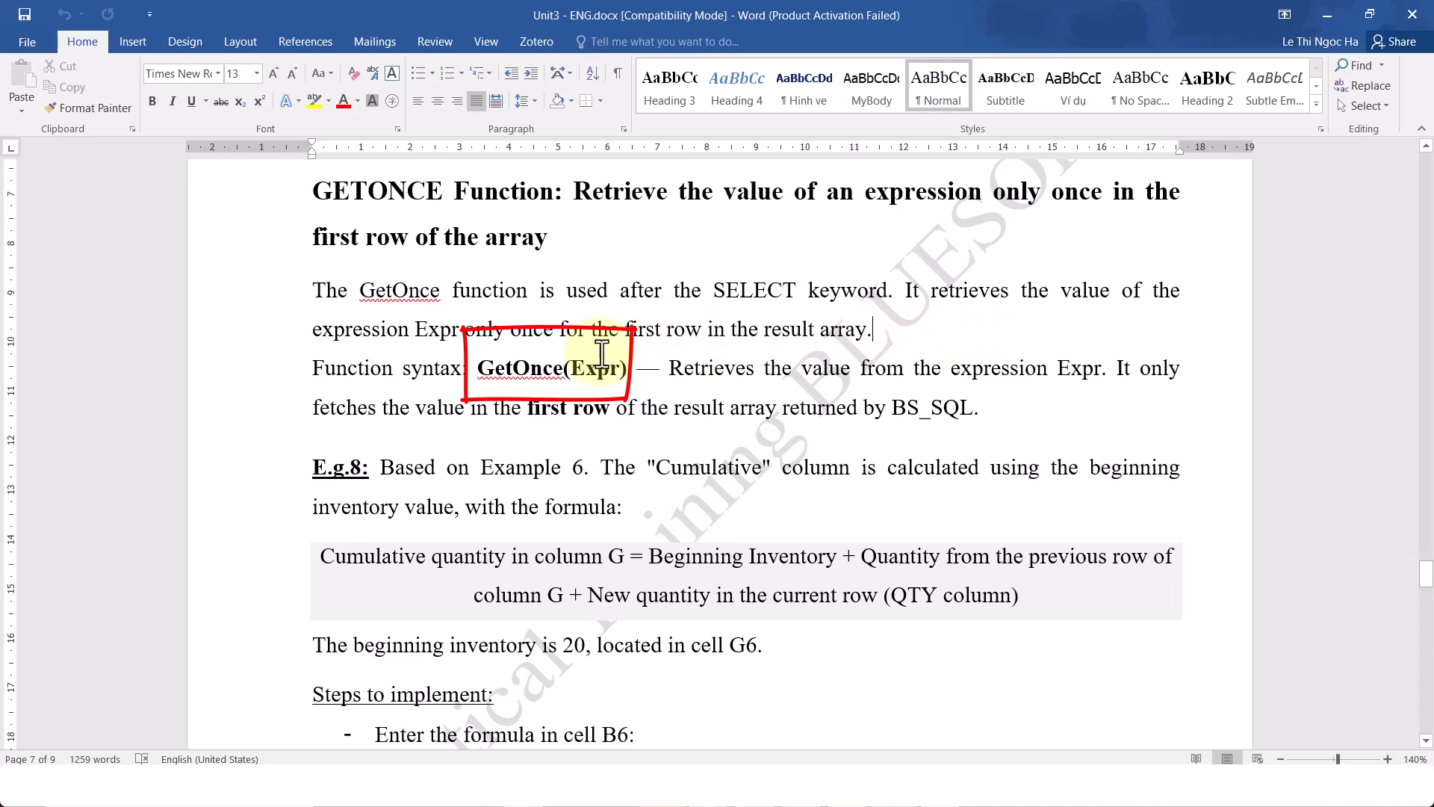
pyautogui.moveTo(477, 368); pyautogui.dragTo(642, 372)
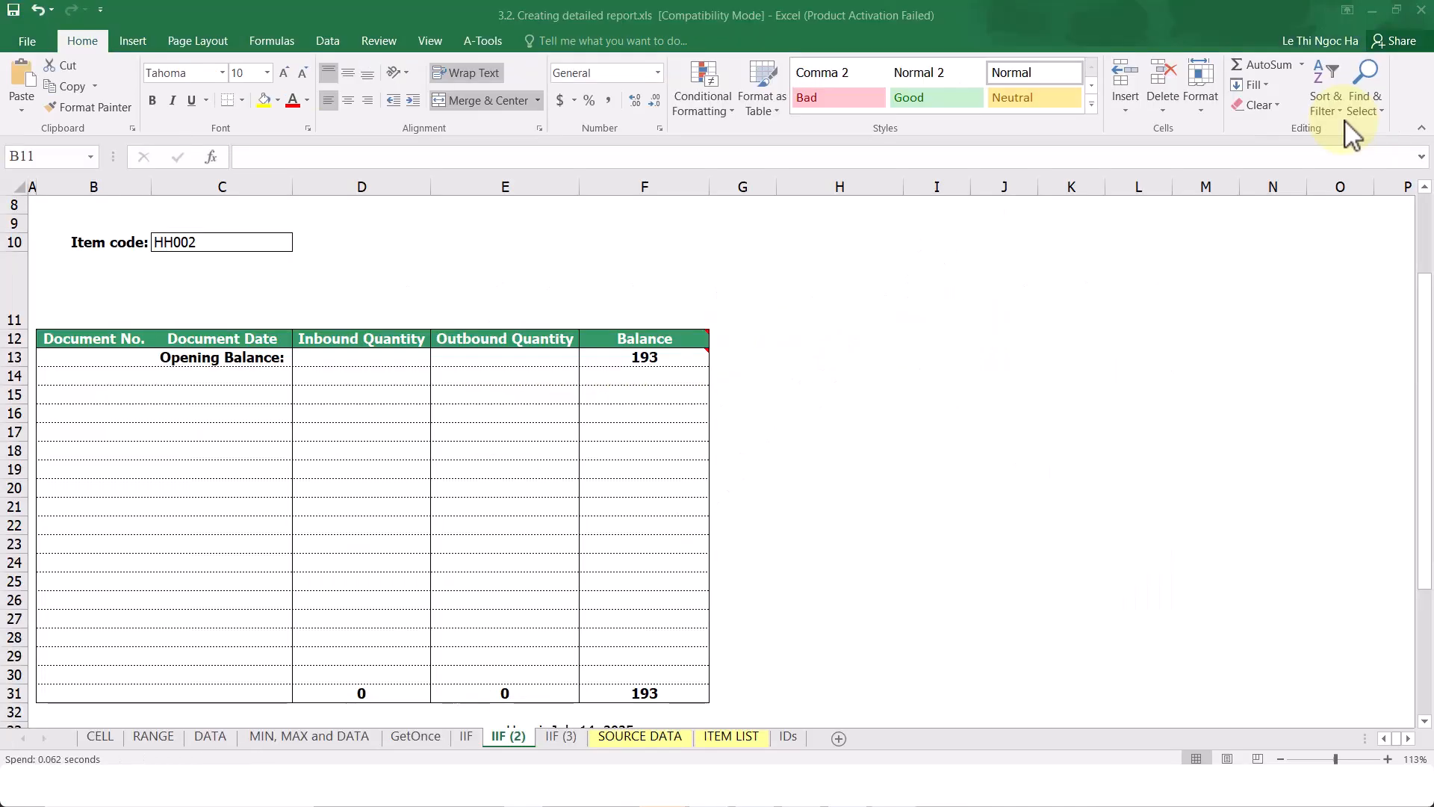
# Step: Return to Excel and enter in B11 the query SELECT DOC_NO, DOC_DATE, IIF(TRANS_TYPE='IN', QTY, 0), IIF(TRANS_TYPE='OUT', QTY, 0), FROM DATA WHERE ITEM_CODE=CELL(C10)
pyautogui.click(365, 294)
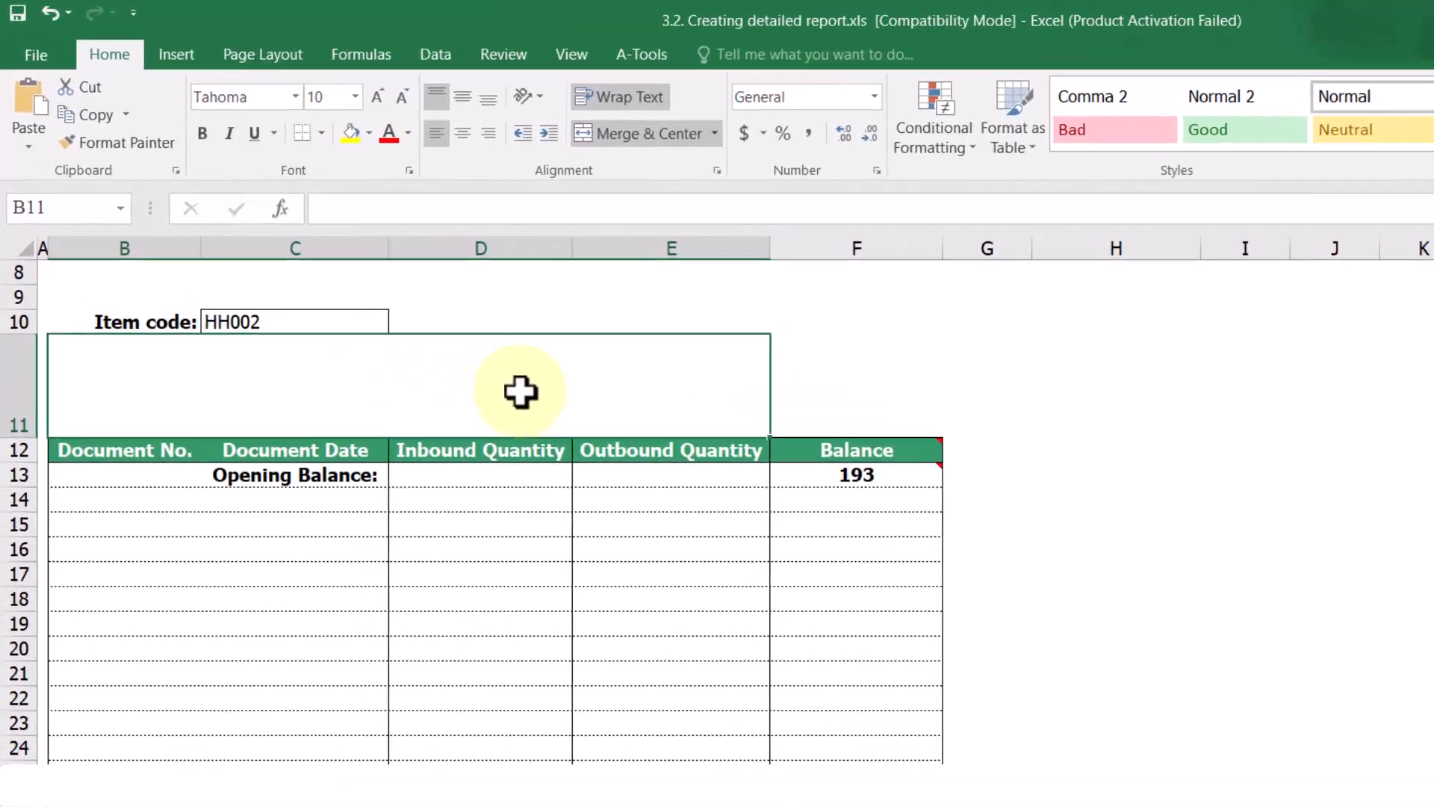
pyautogui.doubleClick(515, 390)
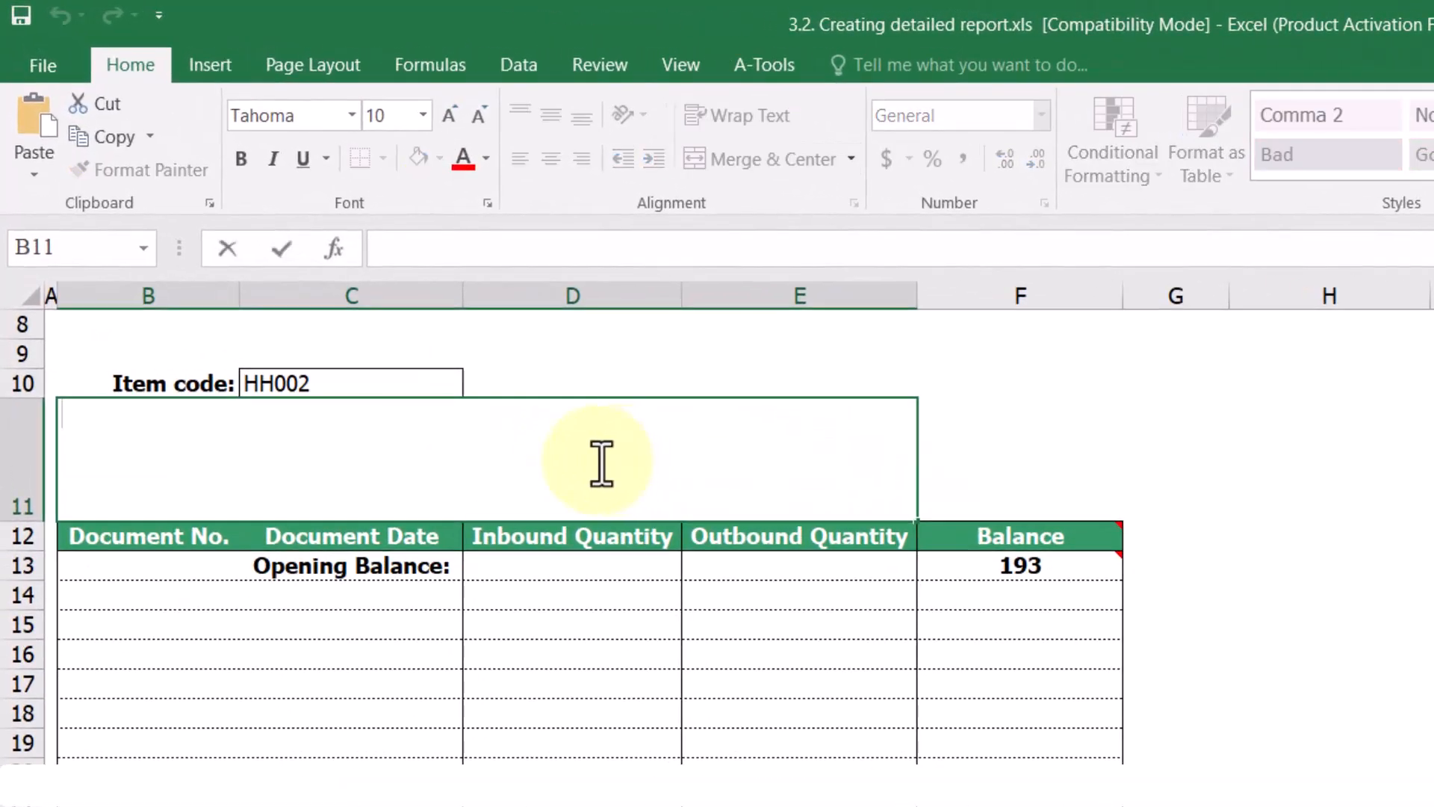
pyautogui.write("SELECT DOC_NO, DOC_DATE, IIF(TRANS_TYPE='IN', QTY, 0), IIF(TRANS_TYPE='OUT', QTY, 0) FROM DATA WHERE ITEM_CODE=CELL(C10)")
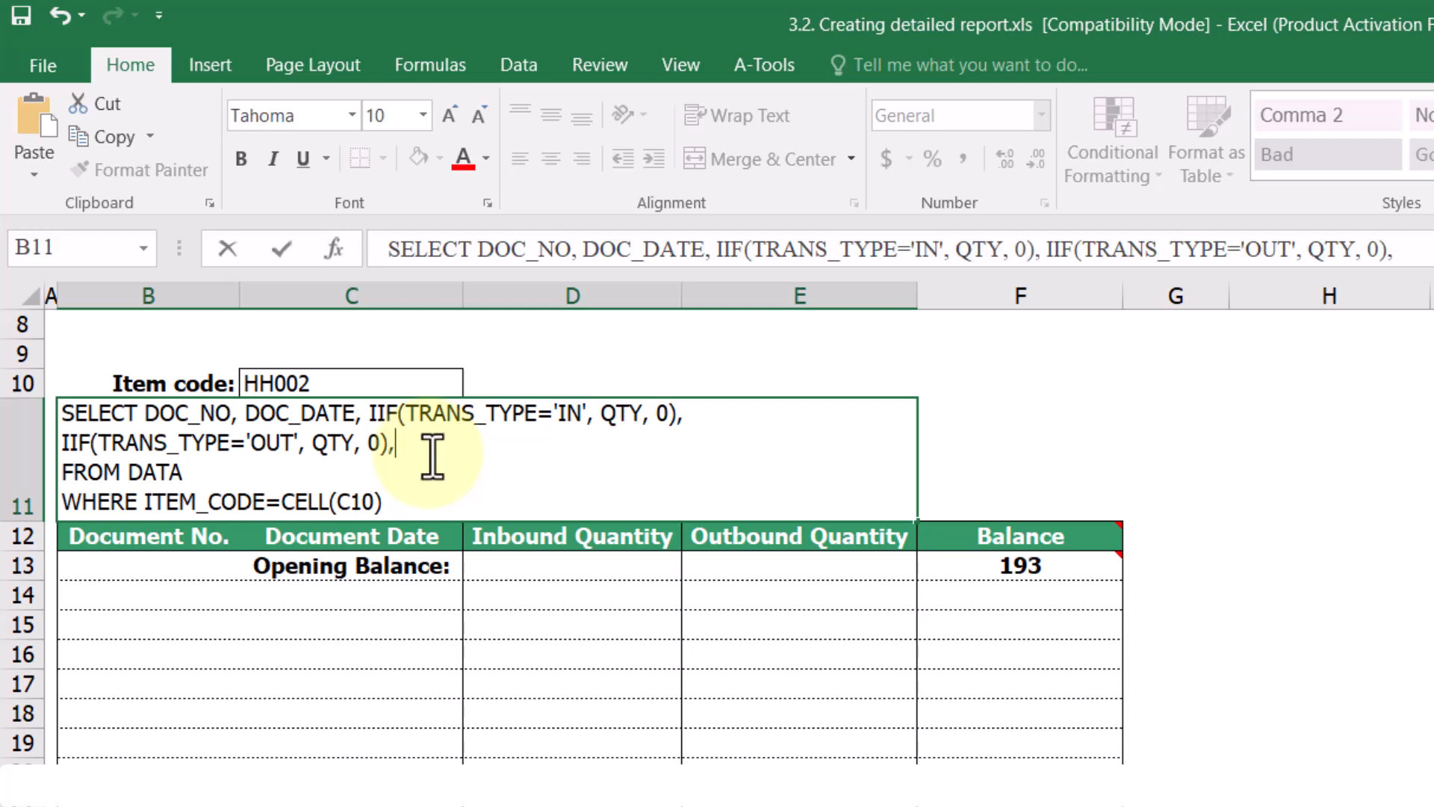
# Step: Add the balance expression GETONCE(CELL(F13))+DATA(PREVROW,COL)+DATA(ROW,2)-DATA(ROW,3) before FROM DATA in B11, and match its indexes to the Inbound and Outbound columns
pyautogui.write('0), GETONCE(CELL(F')
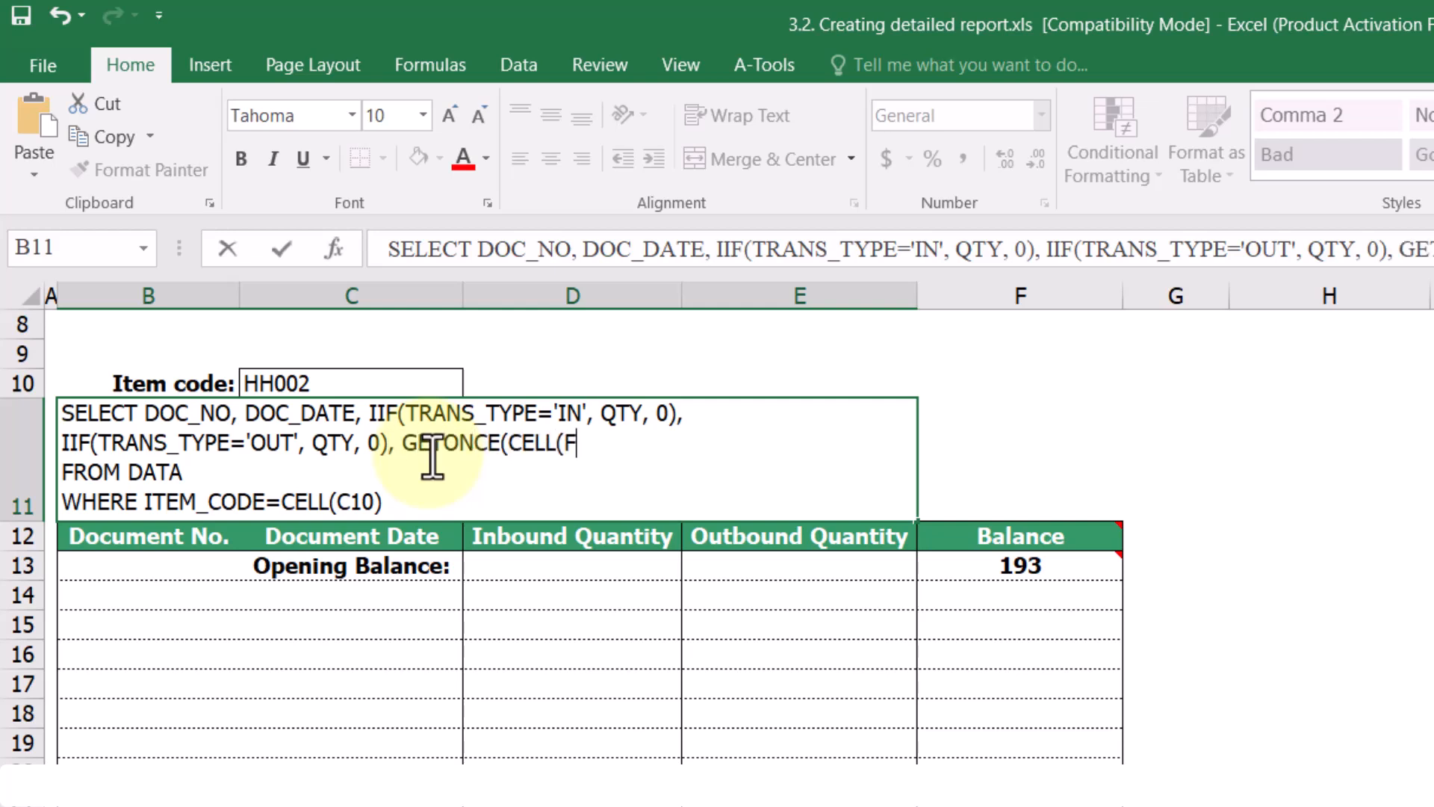
pyautogui.write('13))+DATA(')
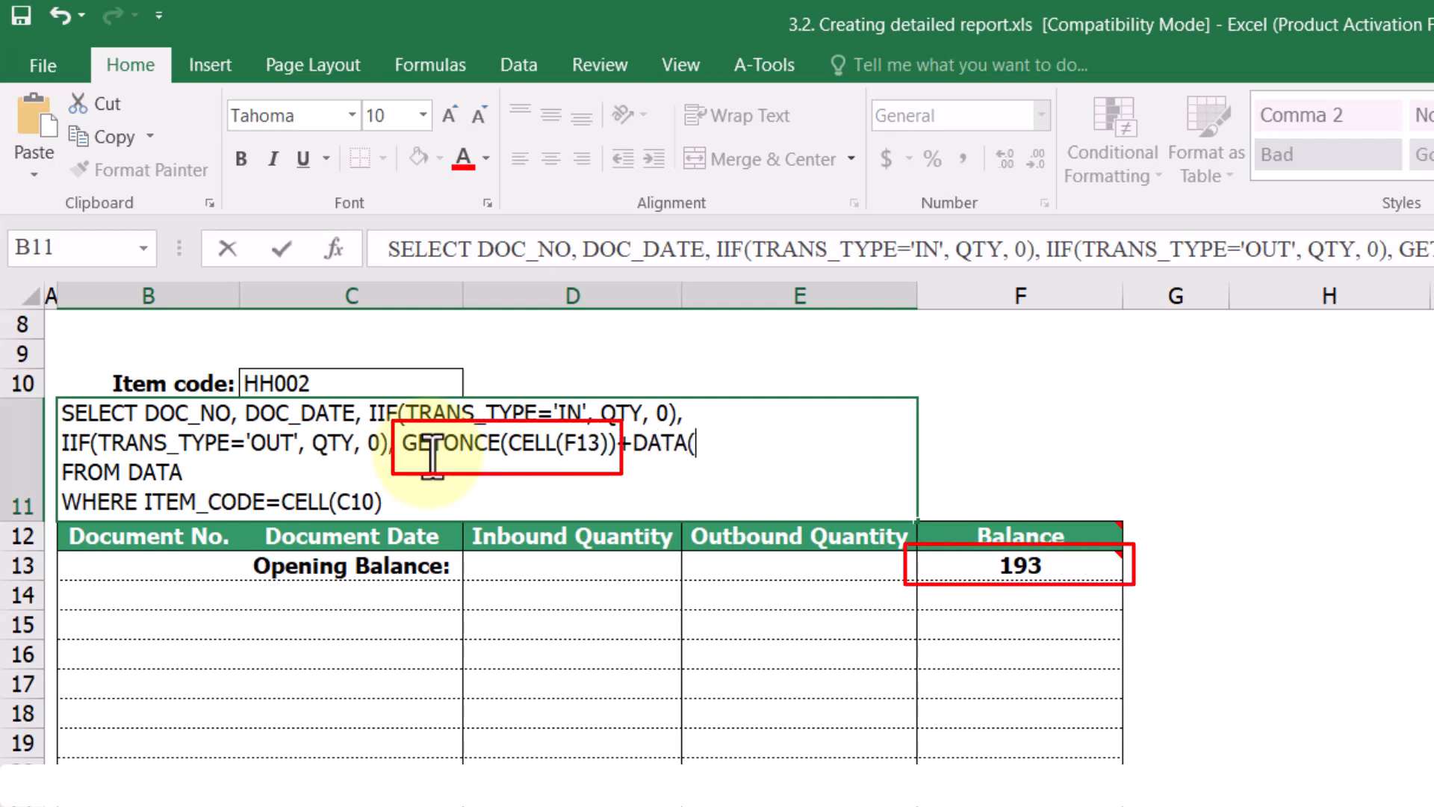
pyautogui.write('PREVROW,COL)+DATA(ROW,2')
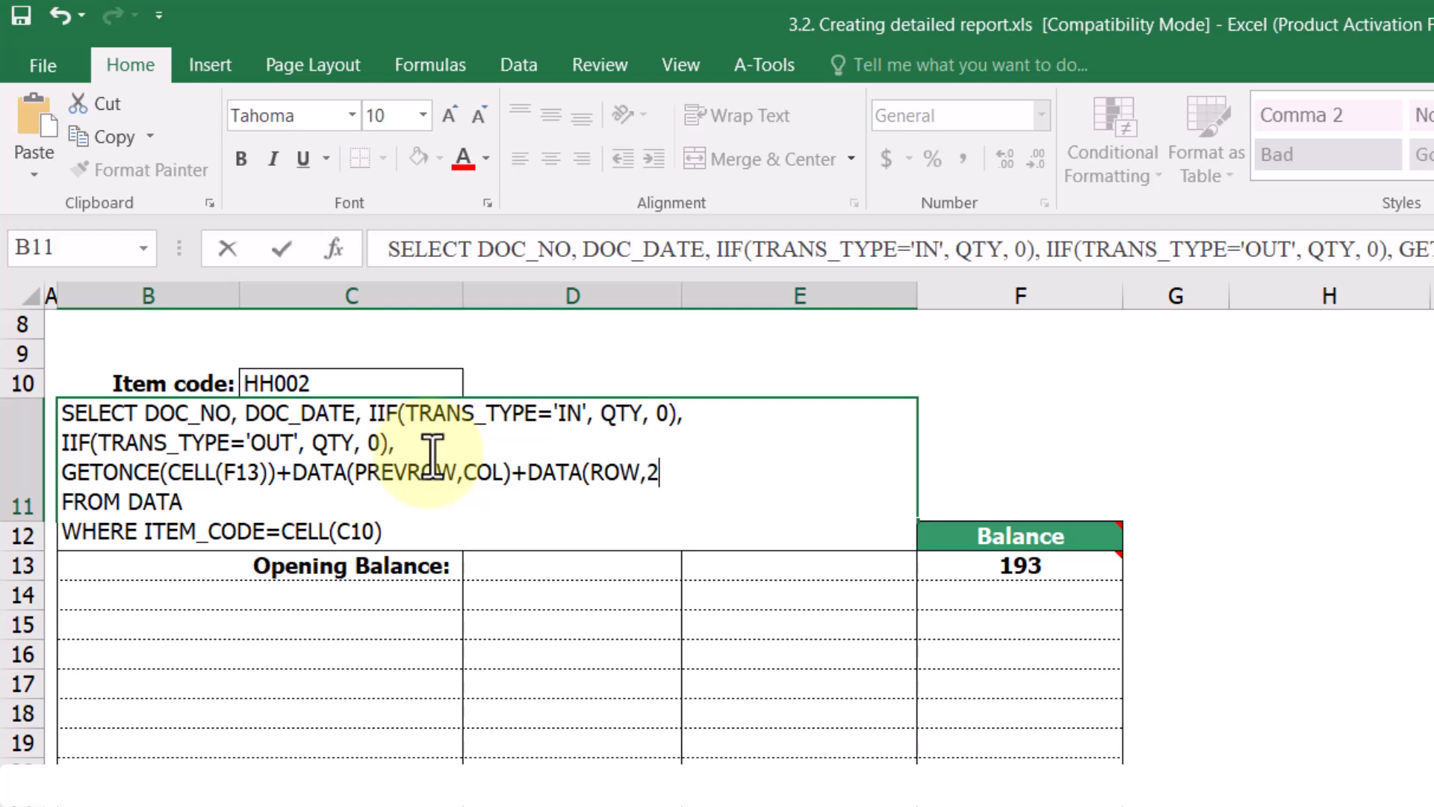
pyautogui.write(')-DATA(ROW,3')
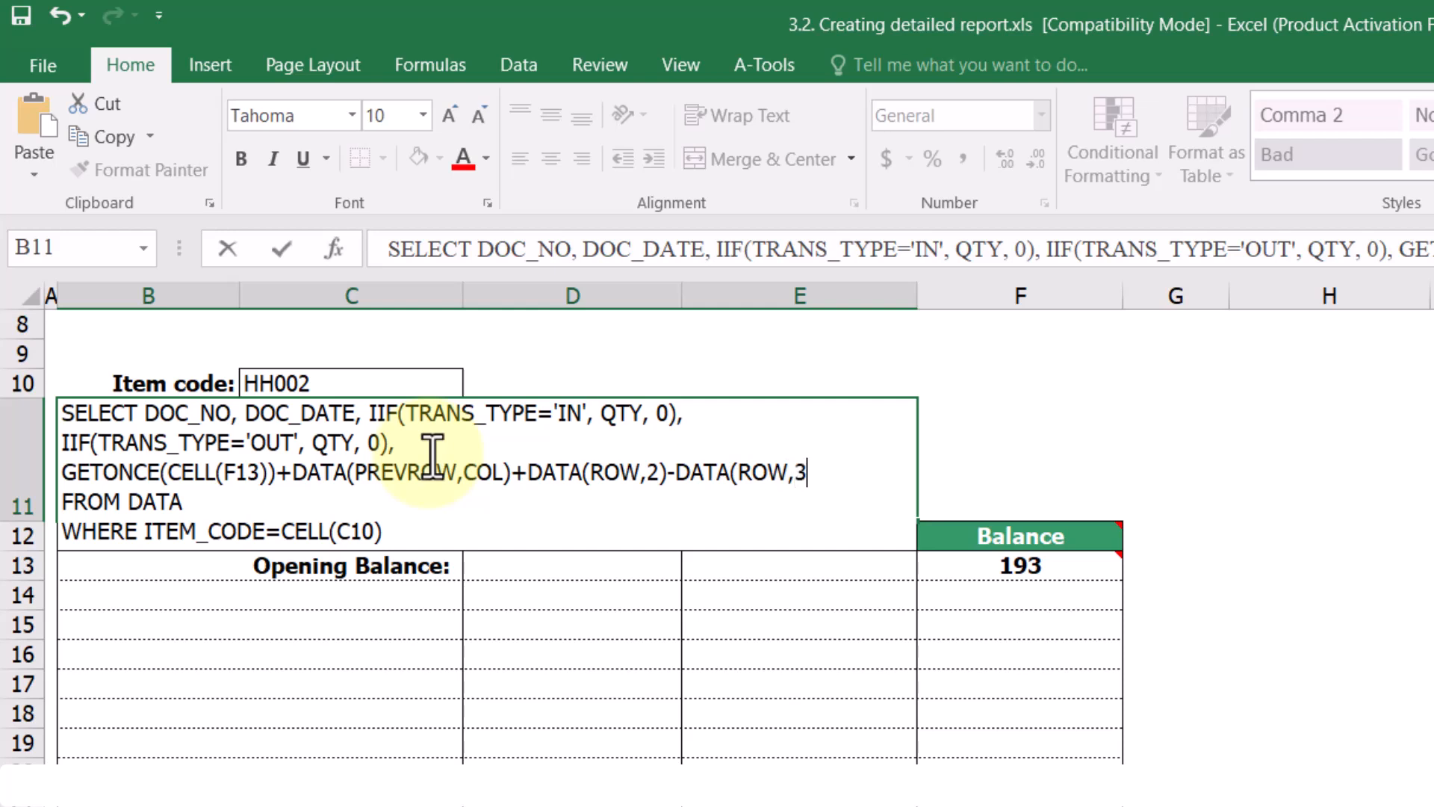
pyautogui.write(')')
pyautogui.click(1185, 471)
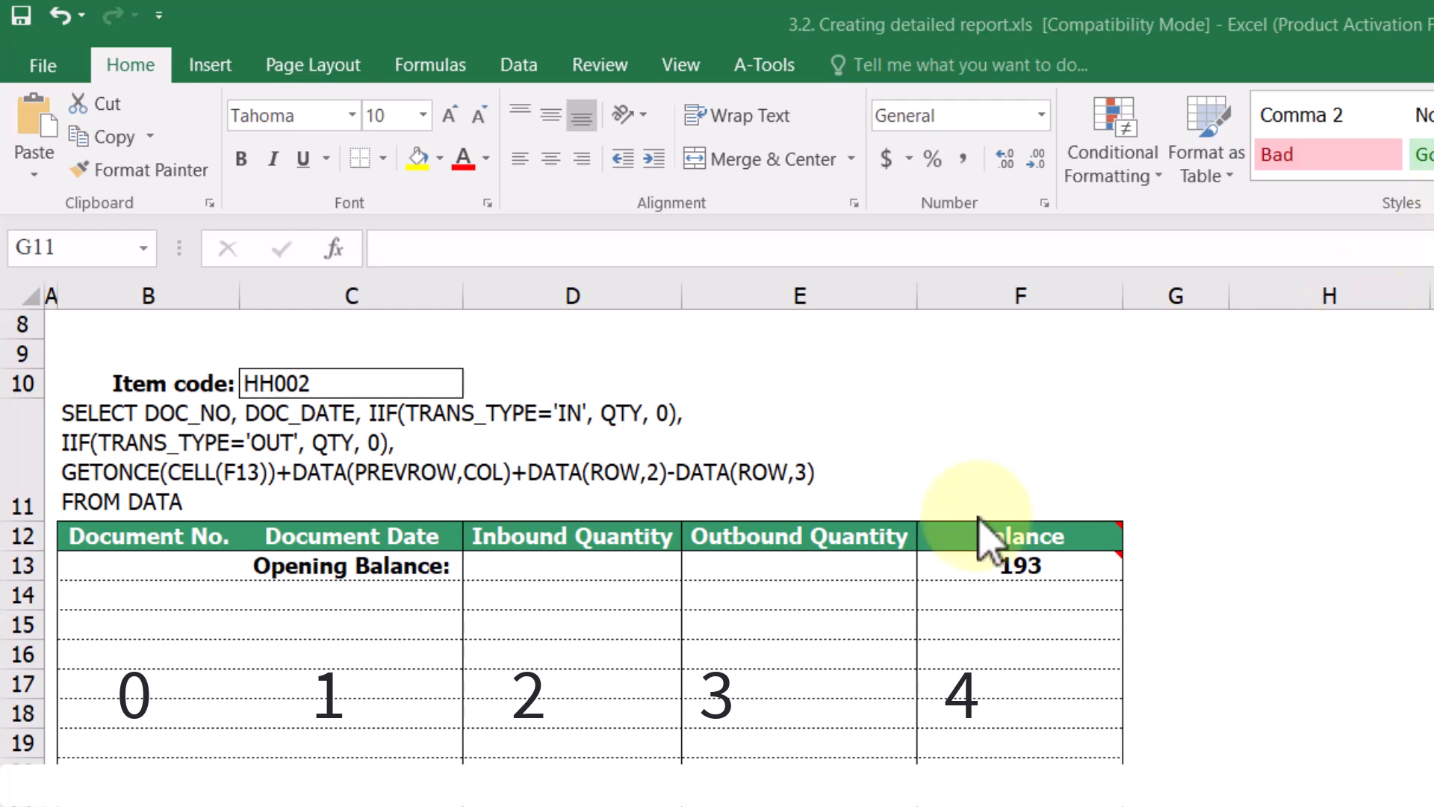
pyautogui.click(593, 545)
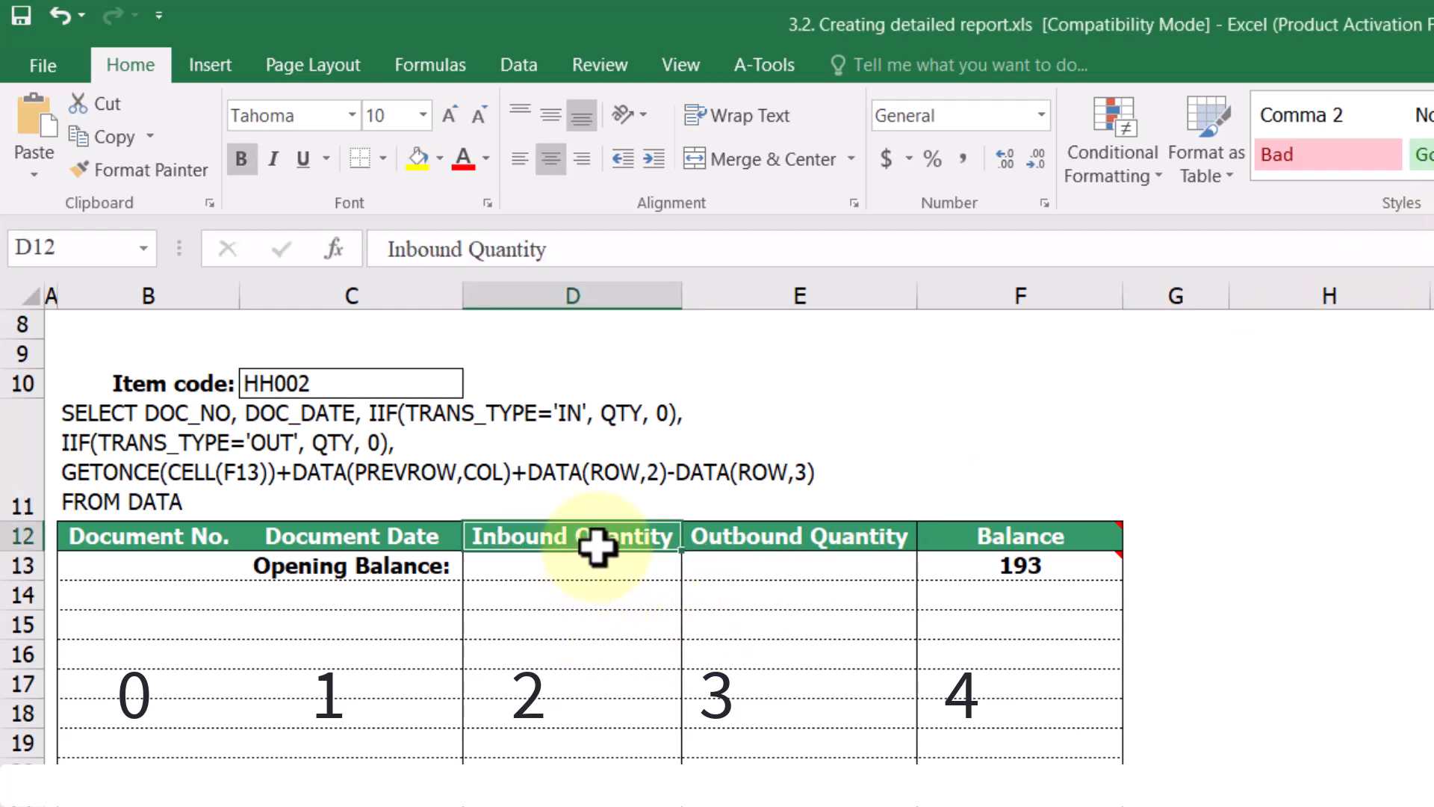
pyautogui.click(801, 546)
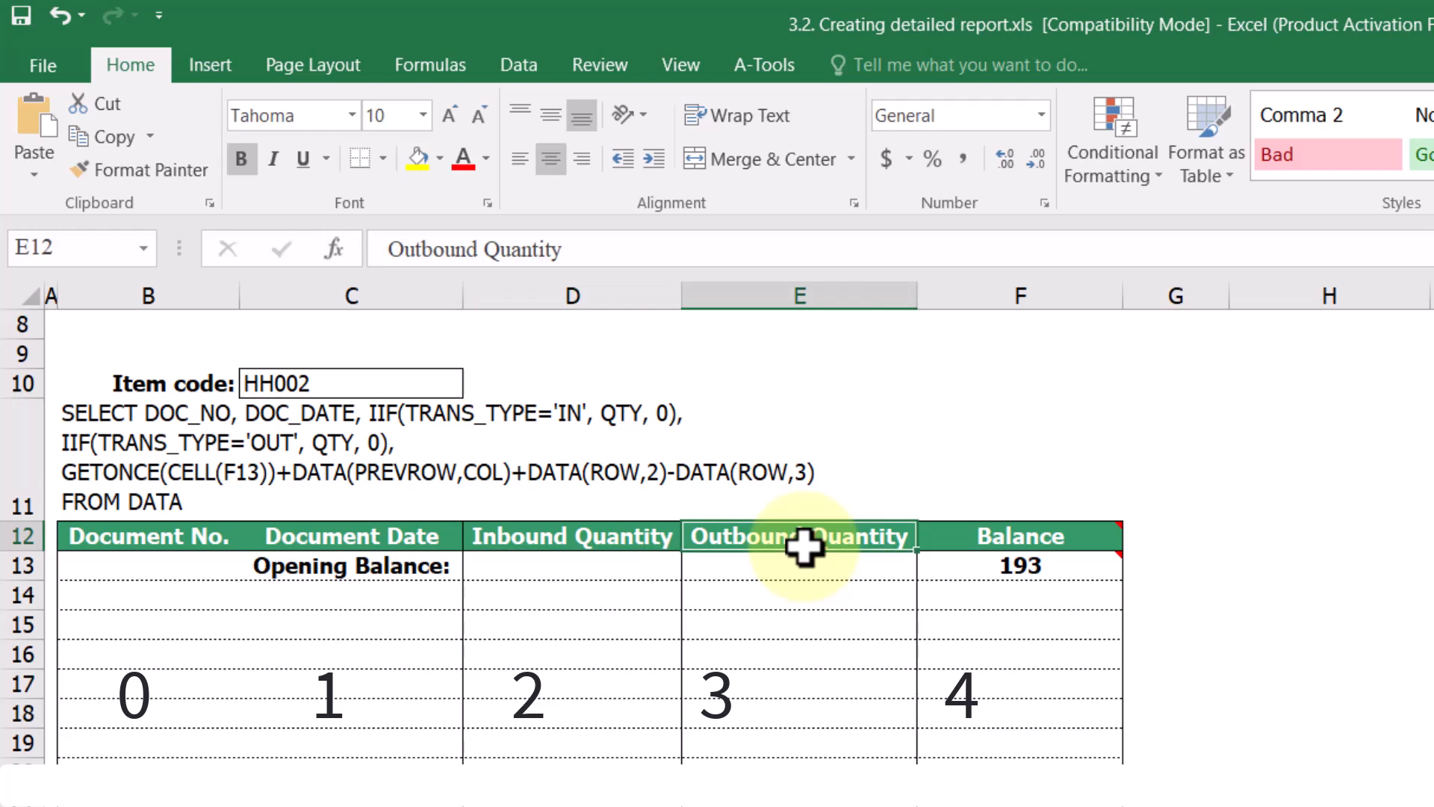
# Step: Enter the array formula =BS_SQL(B11 & LEFT(C10,0),"HR=NO") in B14 and check the Balance column
pyautogui.click(115, 596)
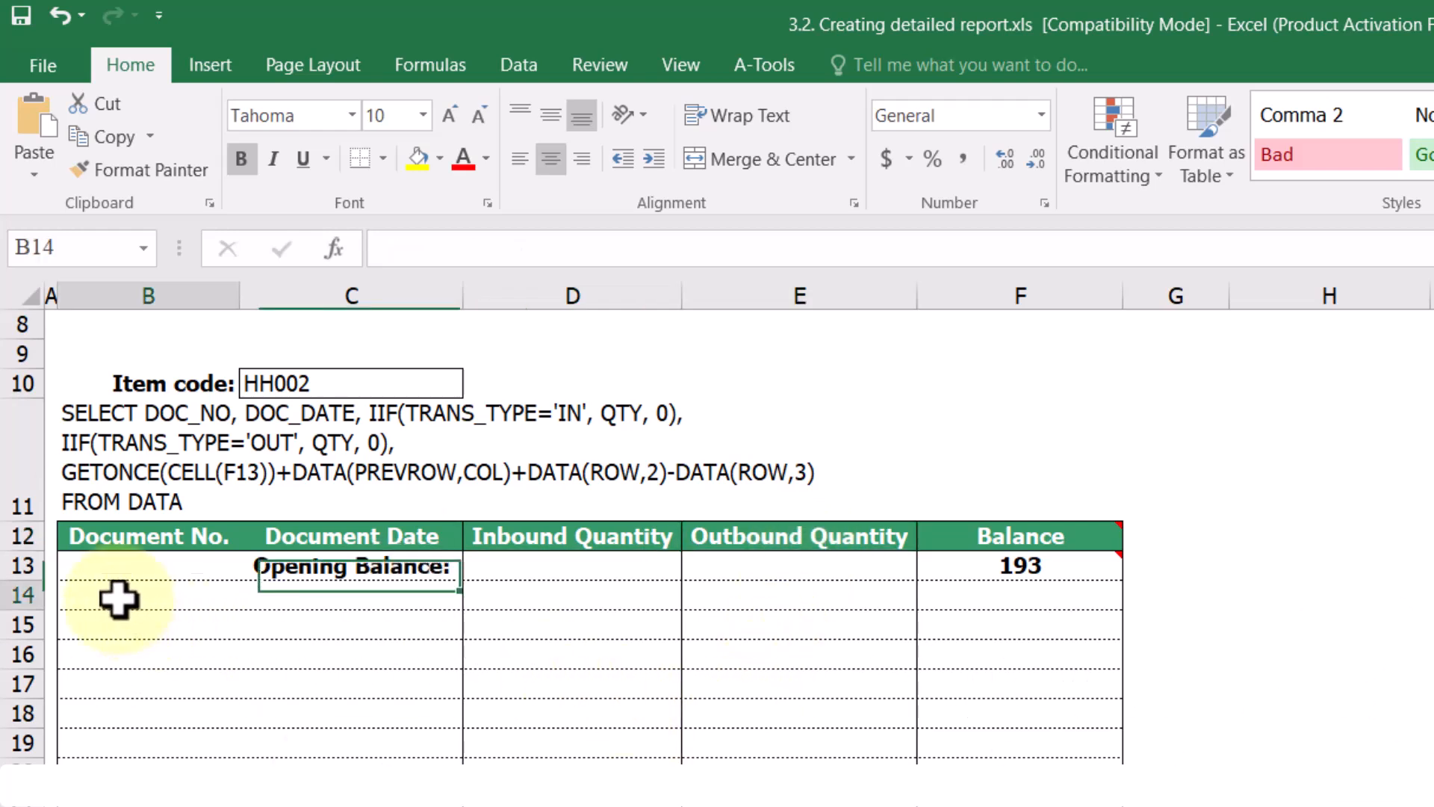
pyautogui.doubleClick(111, 595)
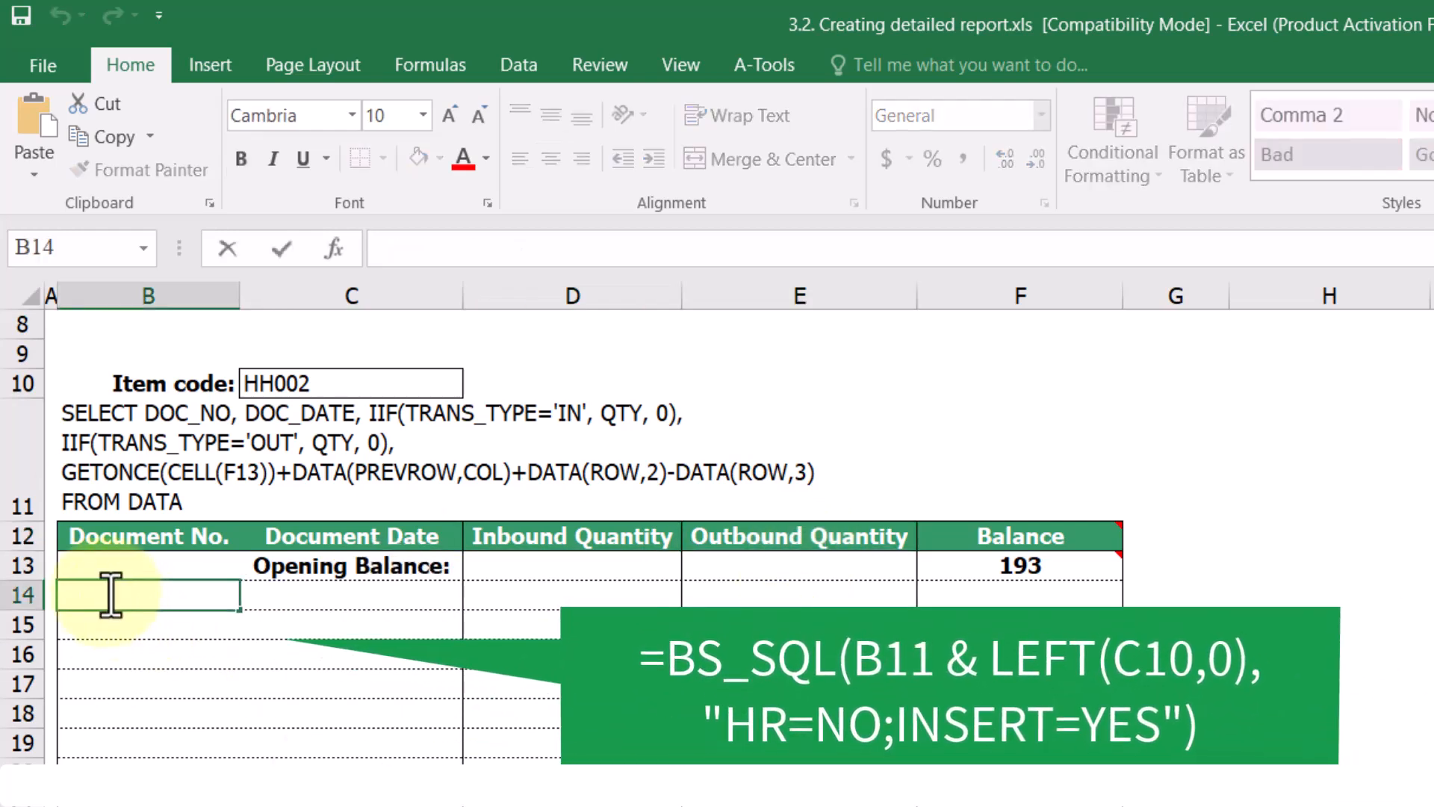
pyautogui.write('=bs_sql(B11 & LEFT(C10,0),"HR=NO")')
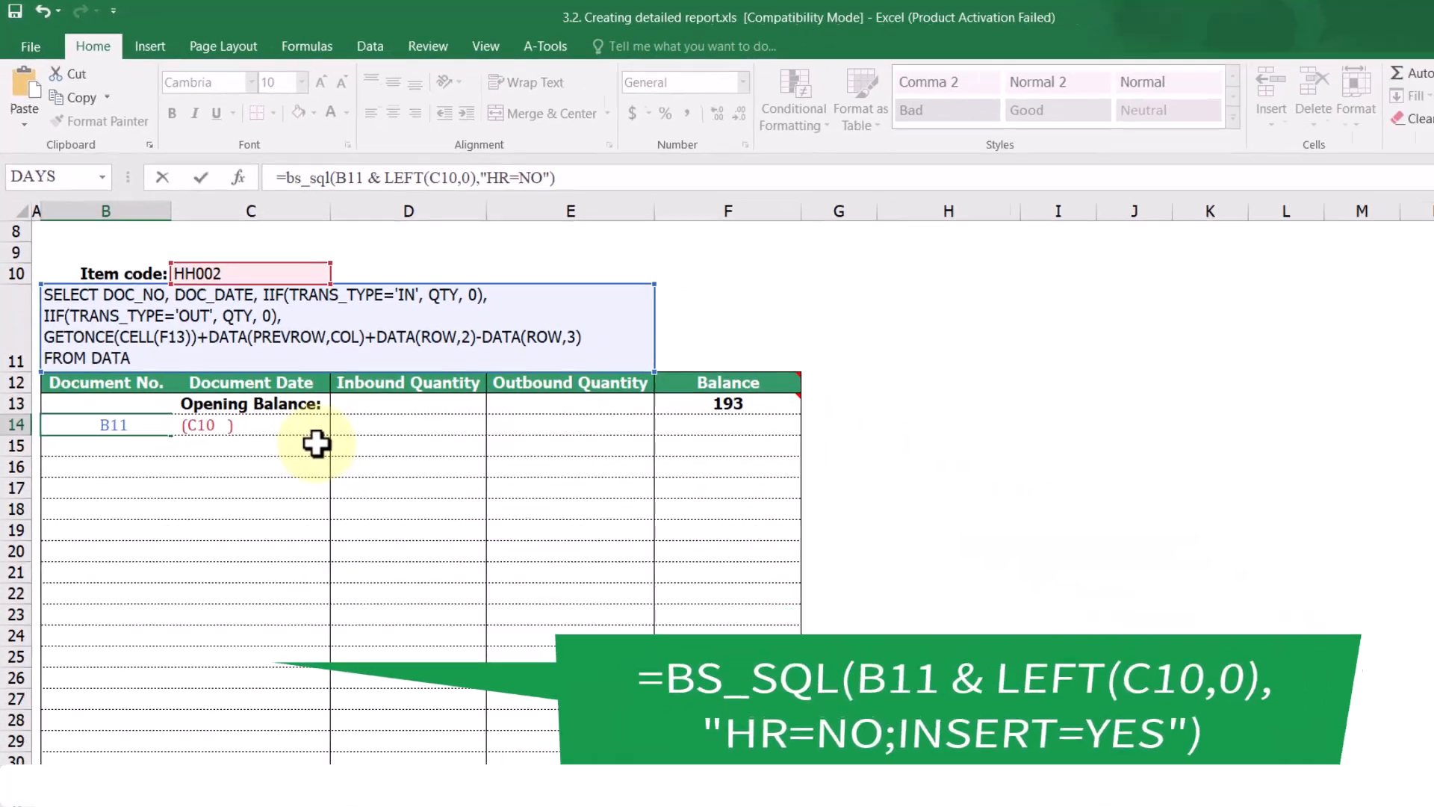
pyautogui.hotkey('ctrl', 'shift', 'Return')
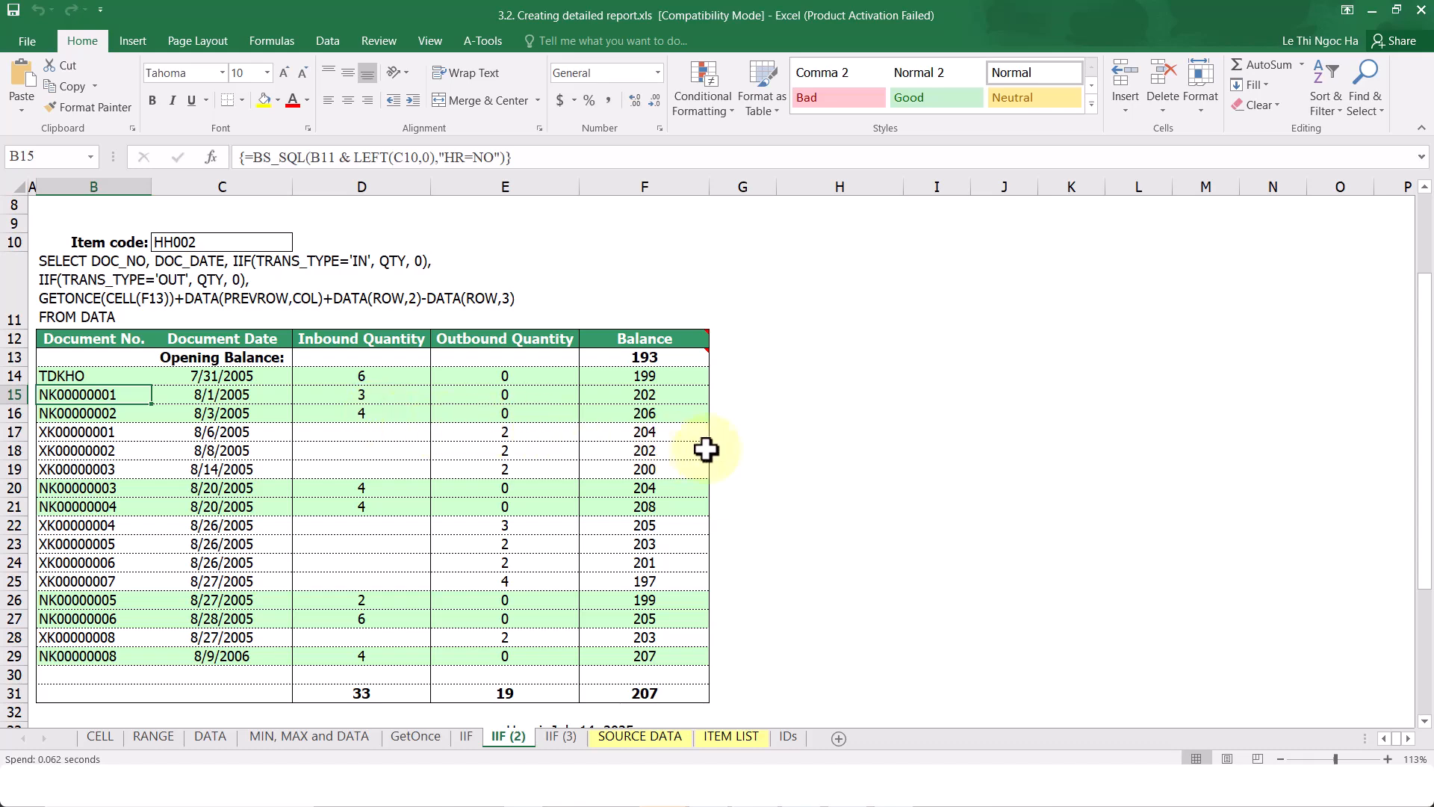
pyautogui.click(674, 180)
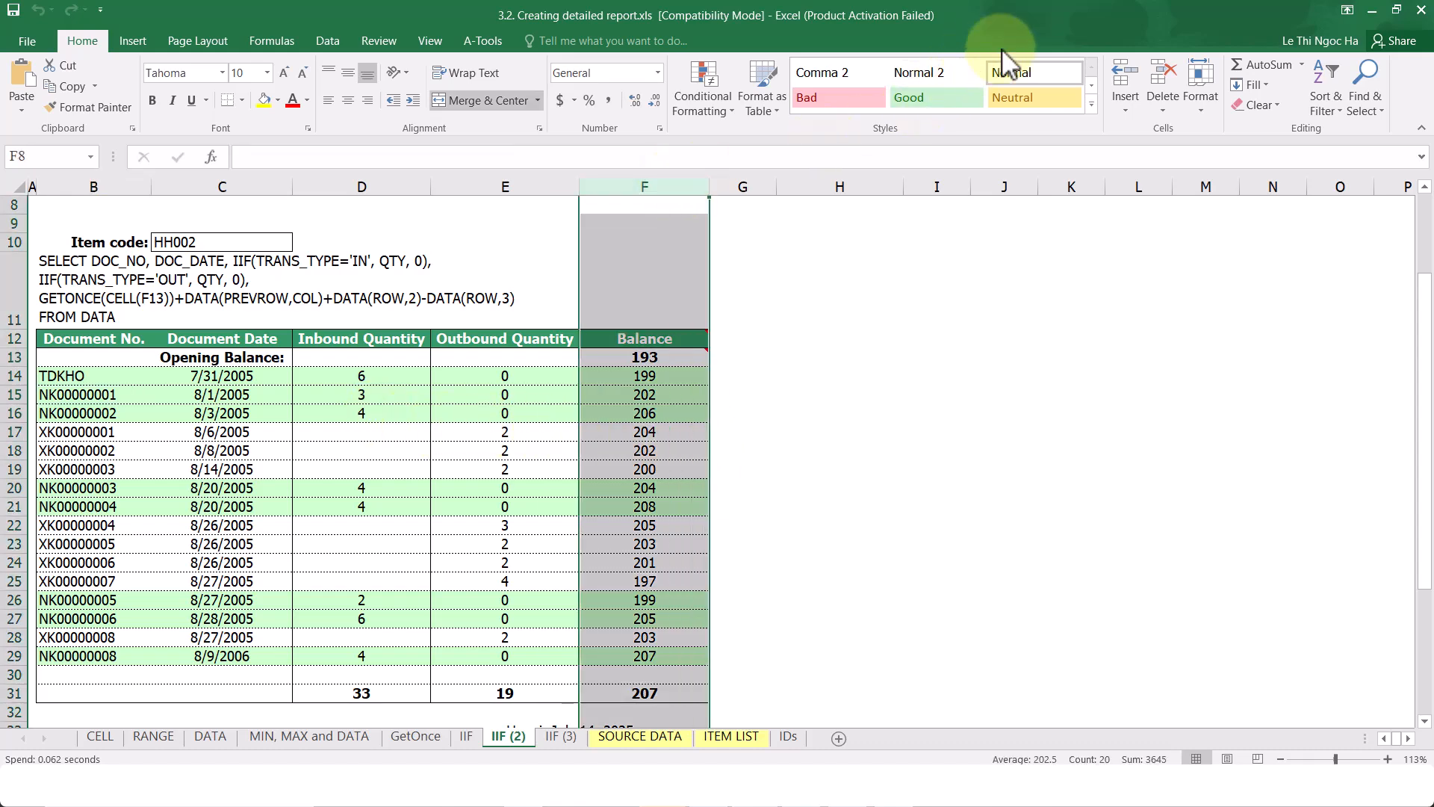
# Step: Test the running balance by setting the item code in C10 to HH003, followed by another code from the list
pyautogui.click(277, 243)
pyautogui.click(301, 242)
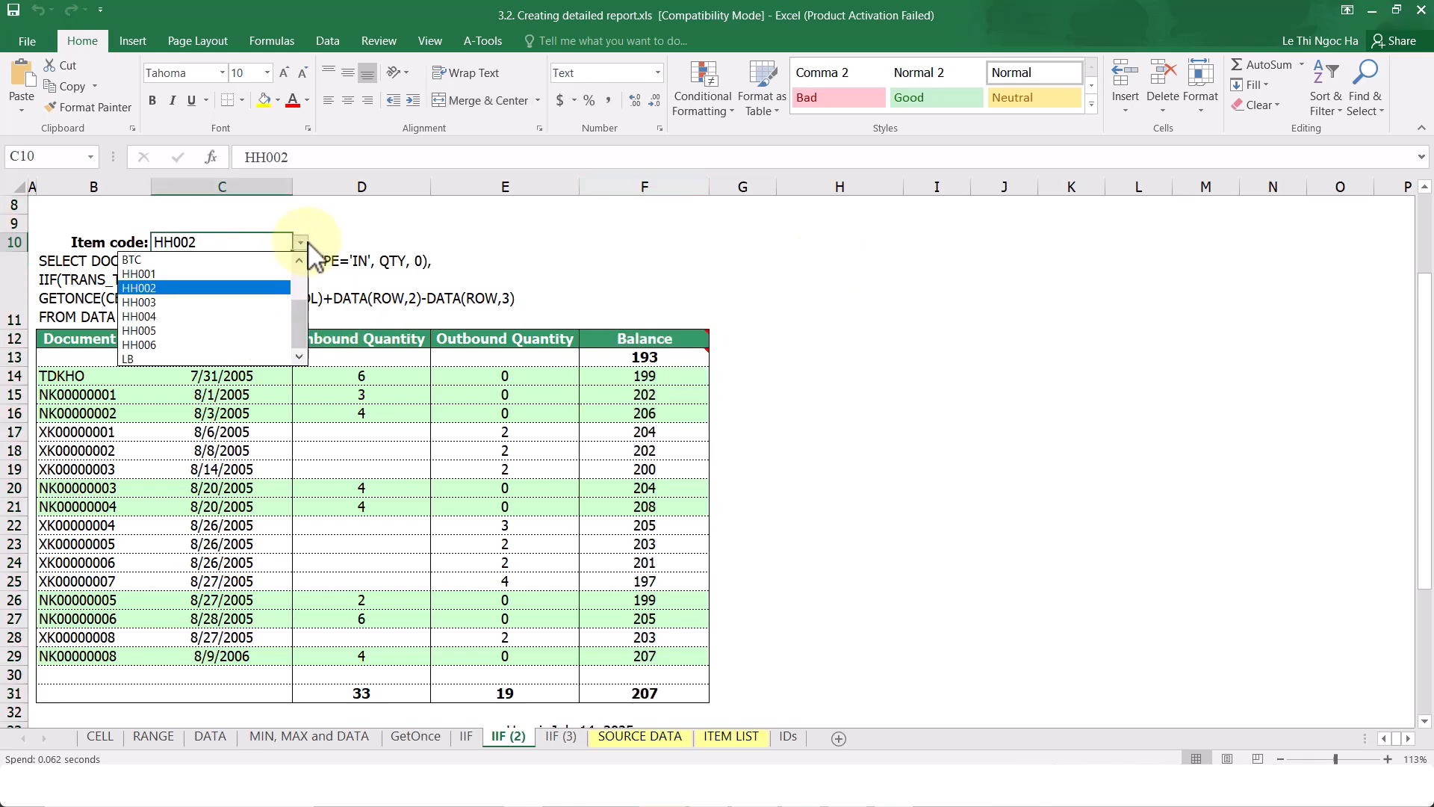
pyautogui.click(248, 302)
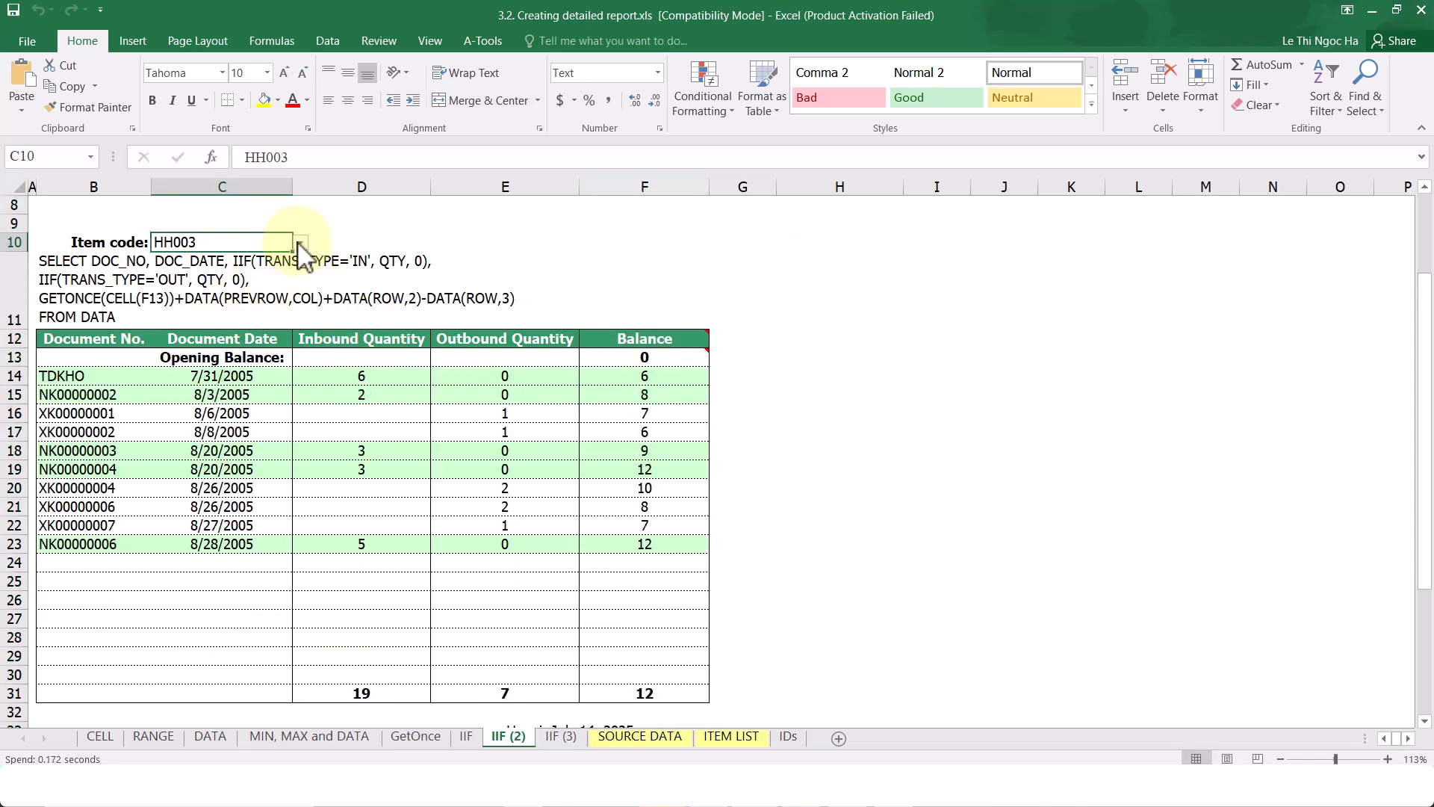
pyautogui.click(300, 242)
pyautogui.click(247, 270)
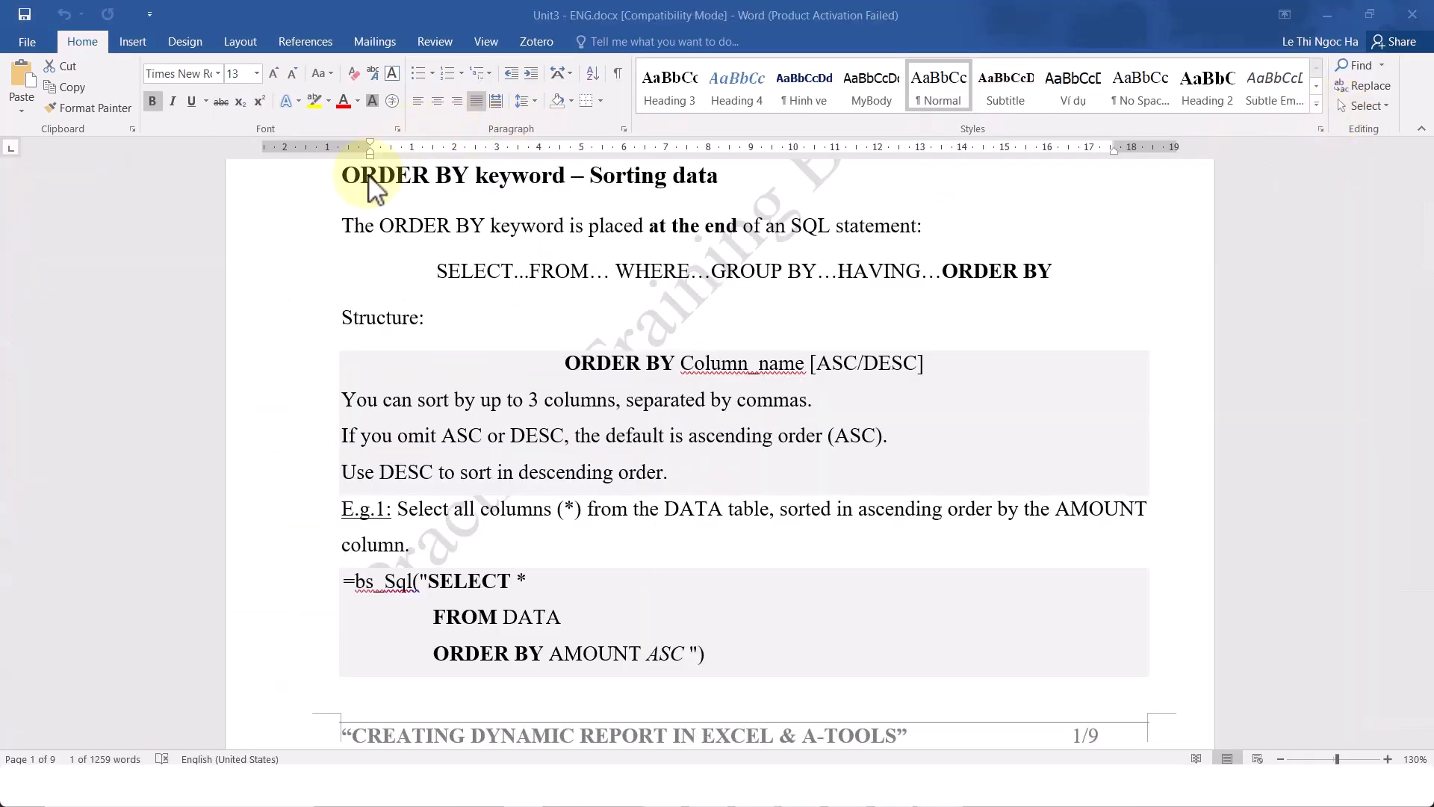
# Step: Switch to the Word document Unit3 - ENG.docx and study the ORDER BY keyword's placement, structure, three-column limit and ASC/DESC rules
pyautogui.moveTo(343, 178); pyautogui.dragTo(748, 172)
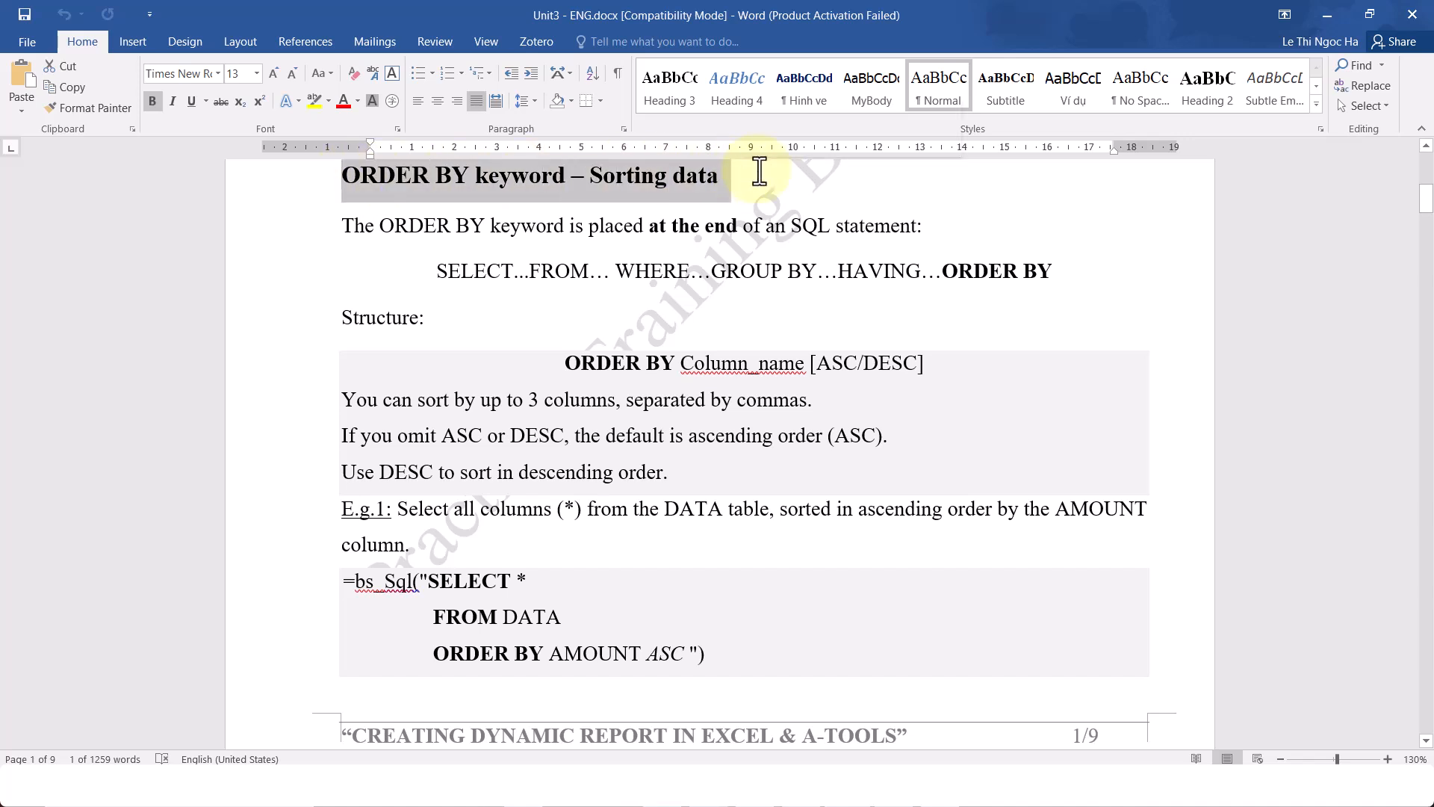
pyautogui.click(1089, 215)
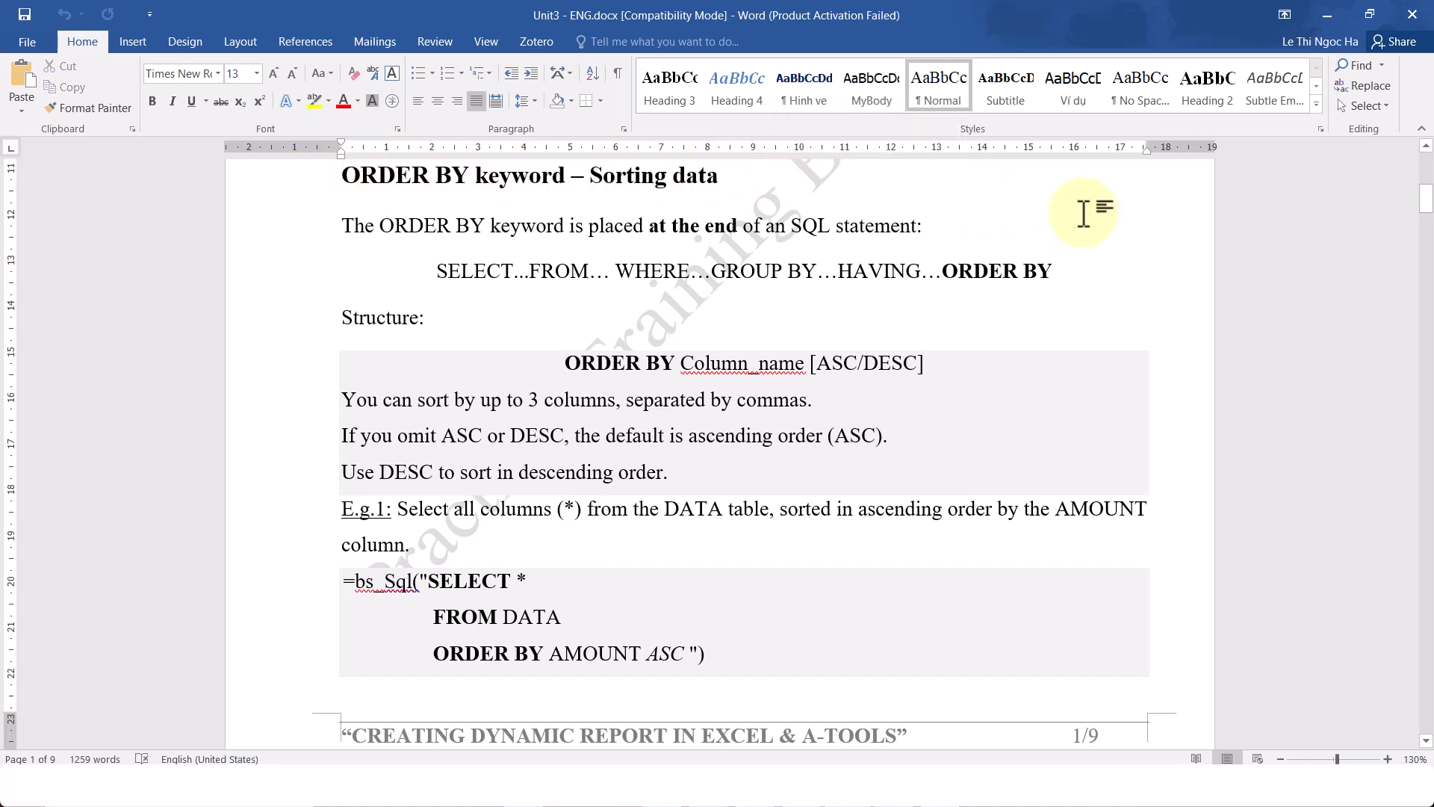
pyautogui.moveTo(649, 225); pyautogui.dragTo(742, 228)
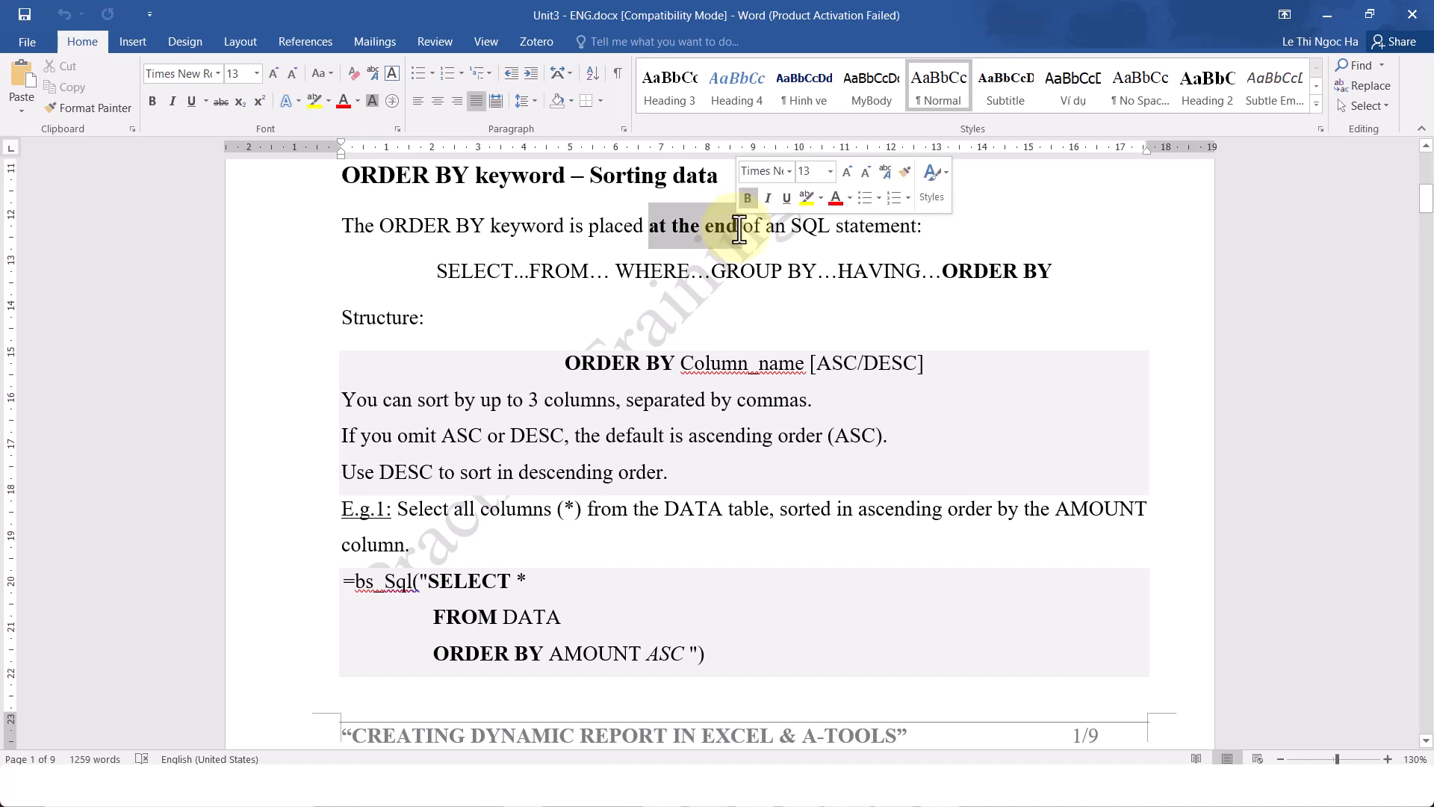
pyautogui.click(547, 336)
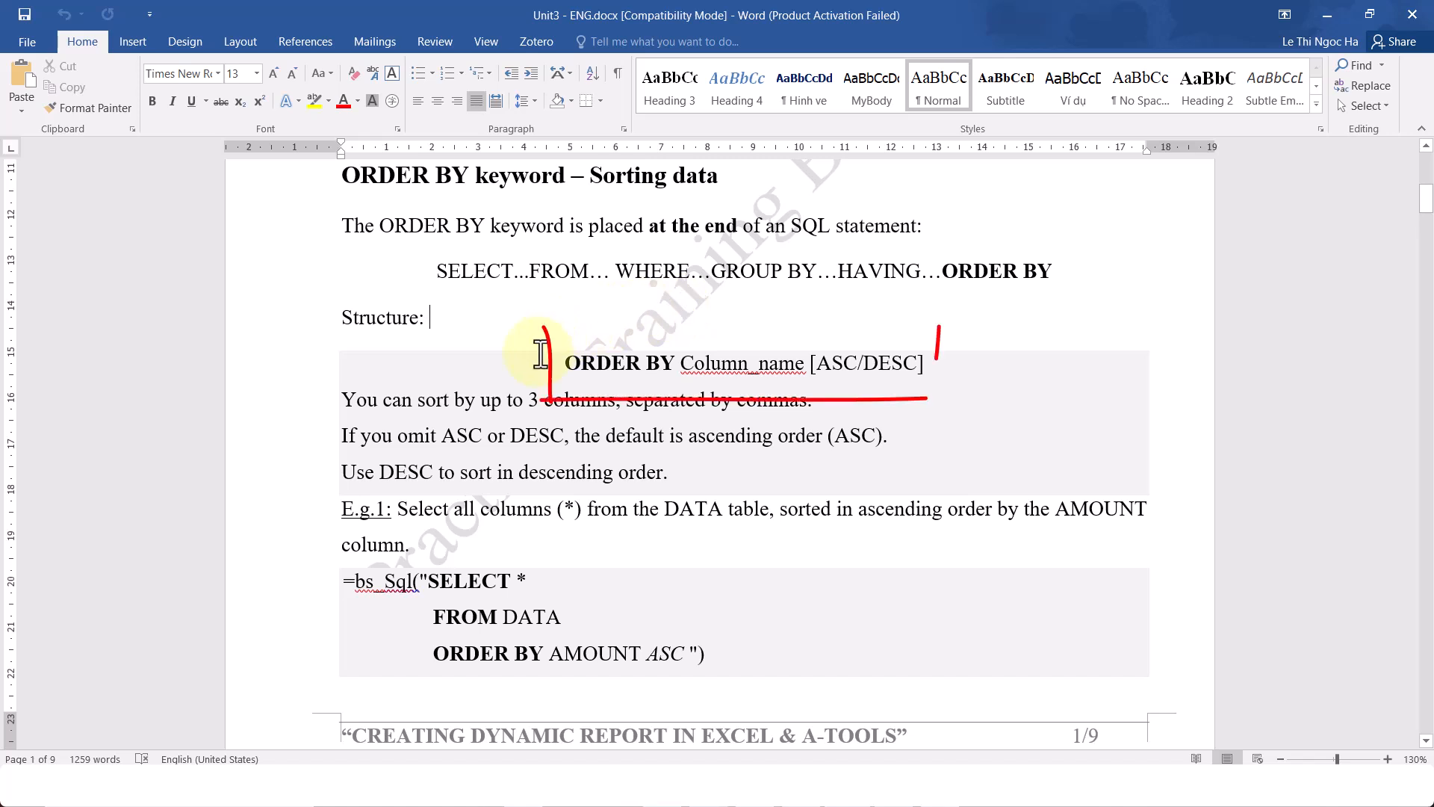
pyautogui.moveTo(565, 361); pyautogui.dragTo(935, 353)
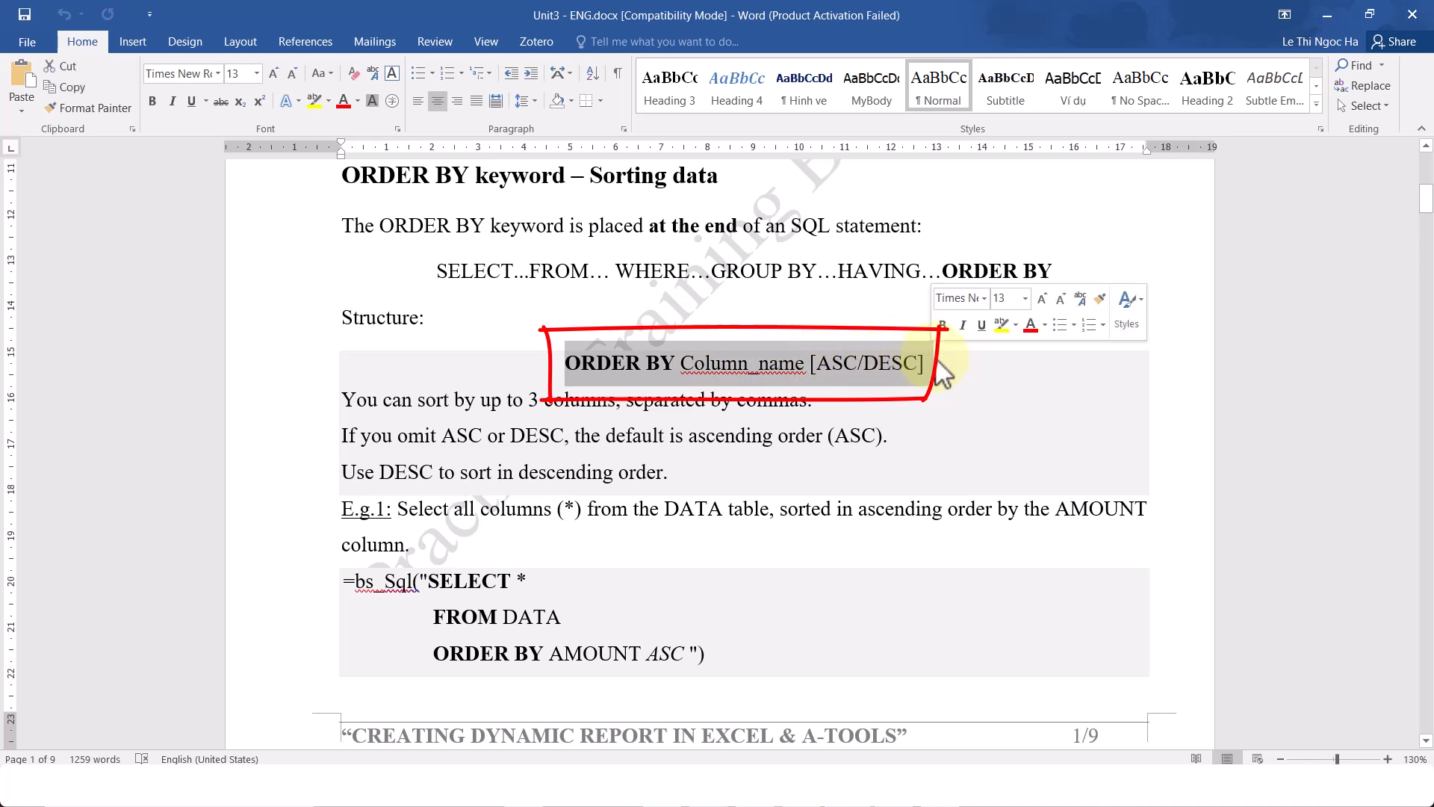
pyautogui.click(969, 384)
pyautogui.moveTo(481, 400); pyautogui.dragTo(594, 401)
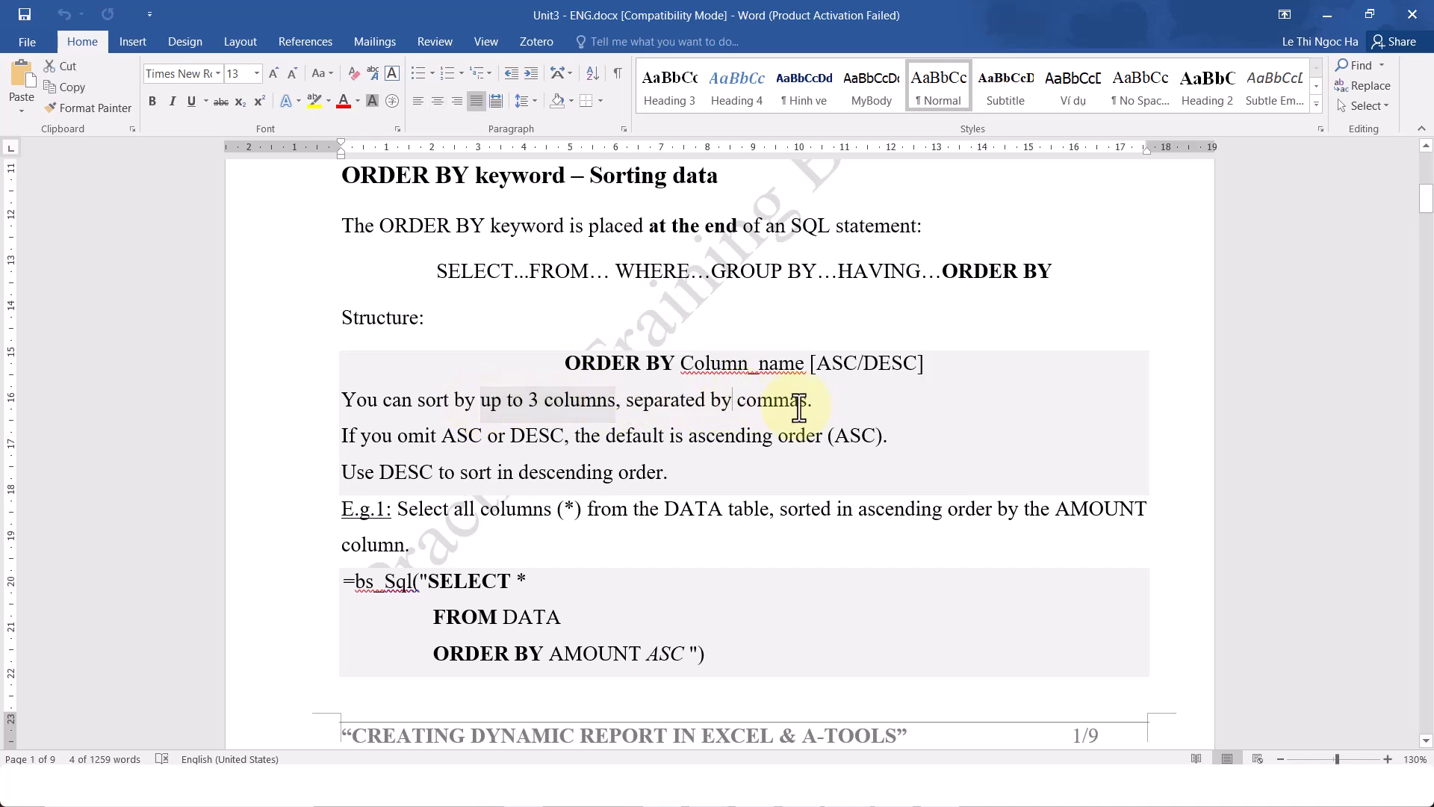
pyautogui.moveTo(715, 401); pyautogui.dragTo(820, 404)
pyautogui.click(929, 437)
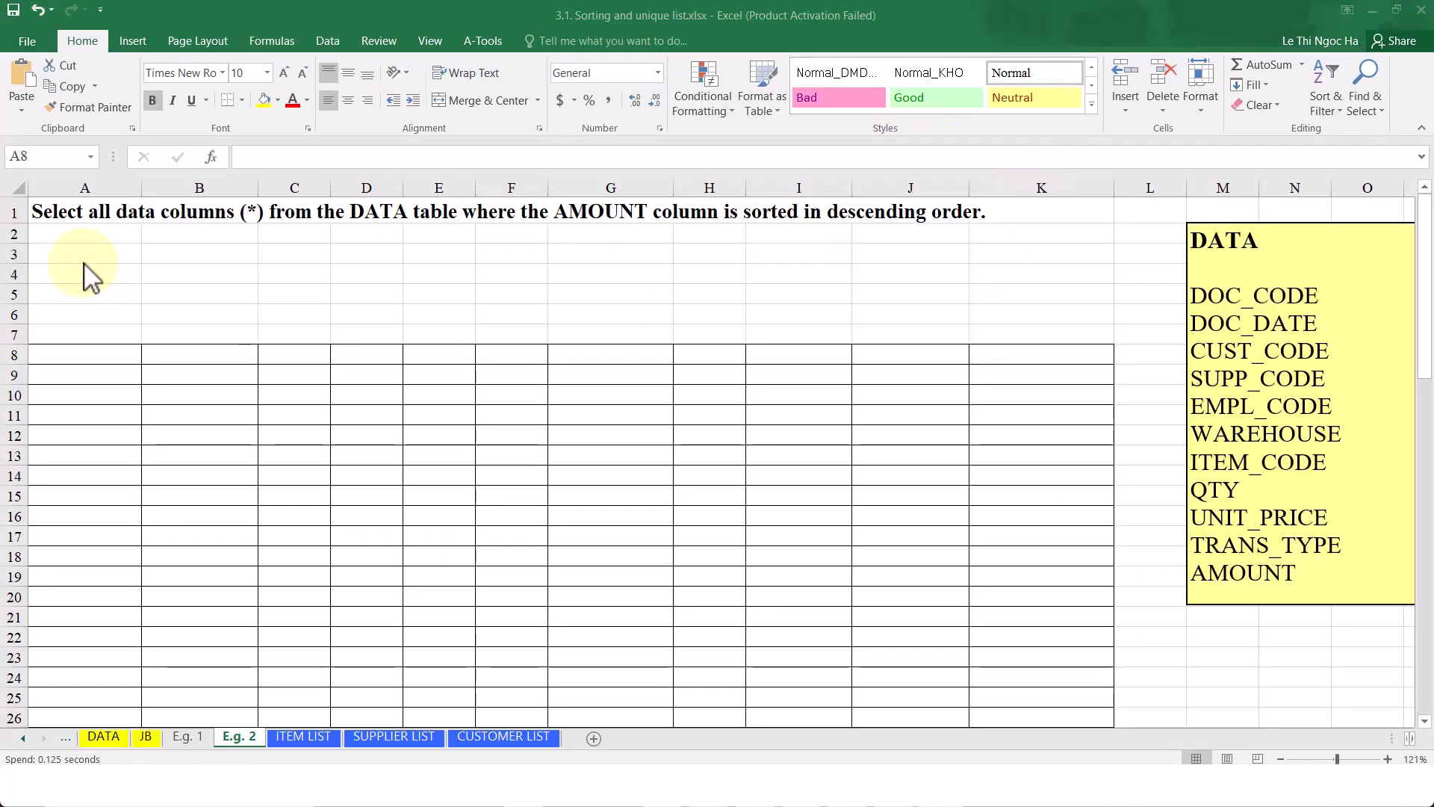
# Step: In 3.1. Sorting and unique list.xlsx, sheet E.g. 2, enter array formula =BS_SQL("SELECT * FROM DATA ORDER BY AMOUNT DESC") in A8 and review the AMOUNT column
pyautogui.moveTo(84, 222); pyautogui.dragTo(1003, 218)
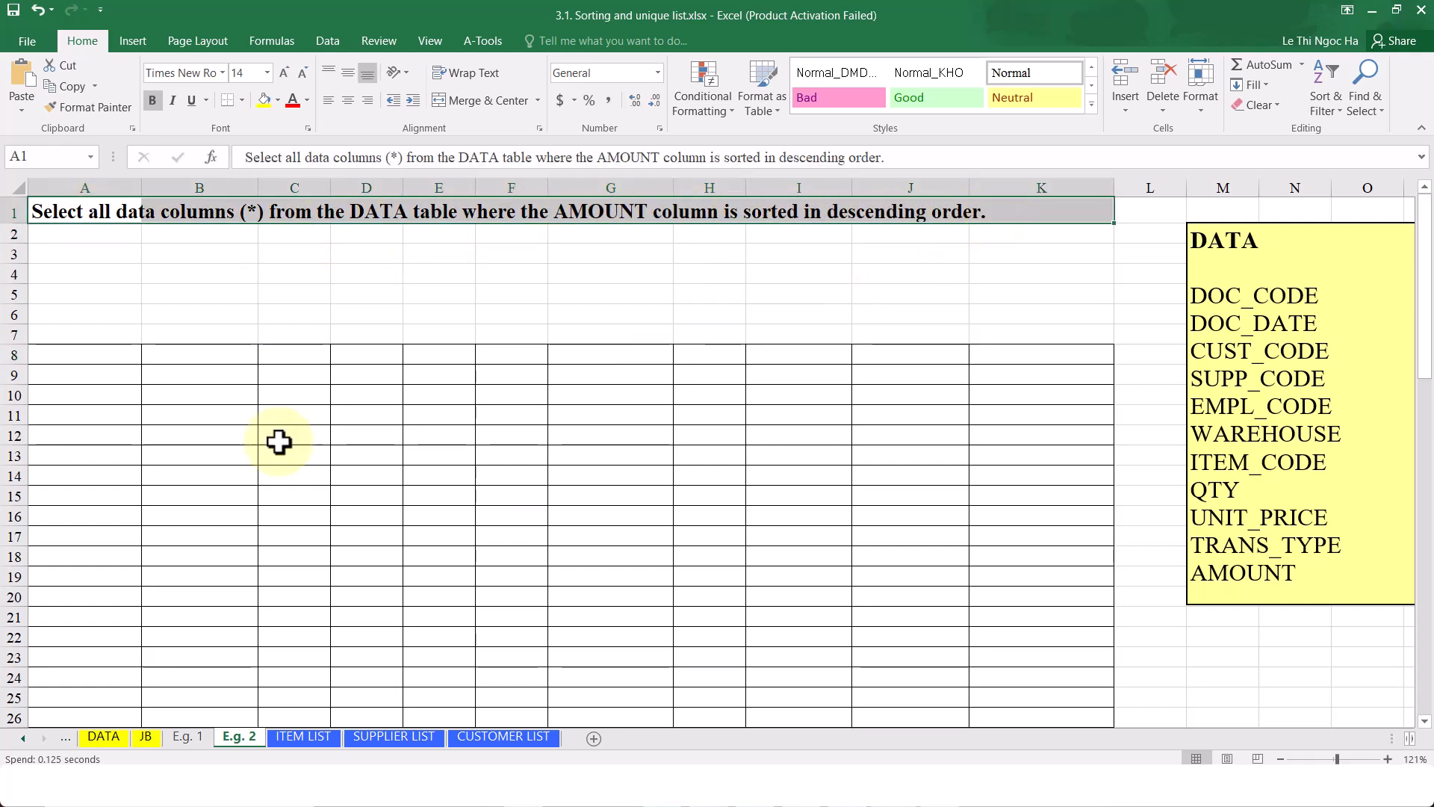
pyautogui.click(97, 357)
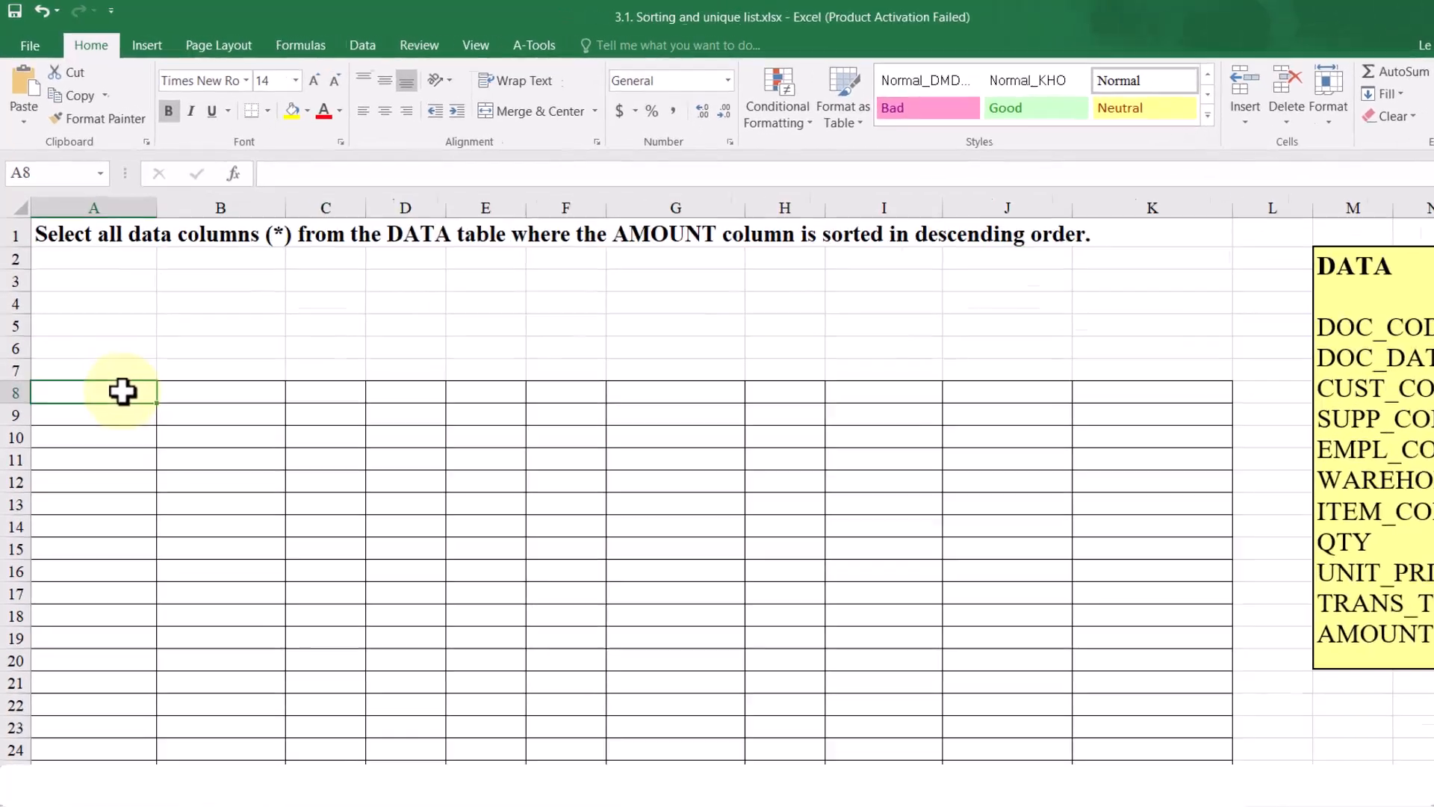
pyautogui.write('=B')
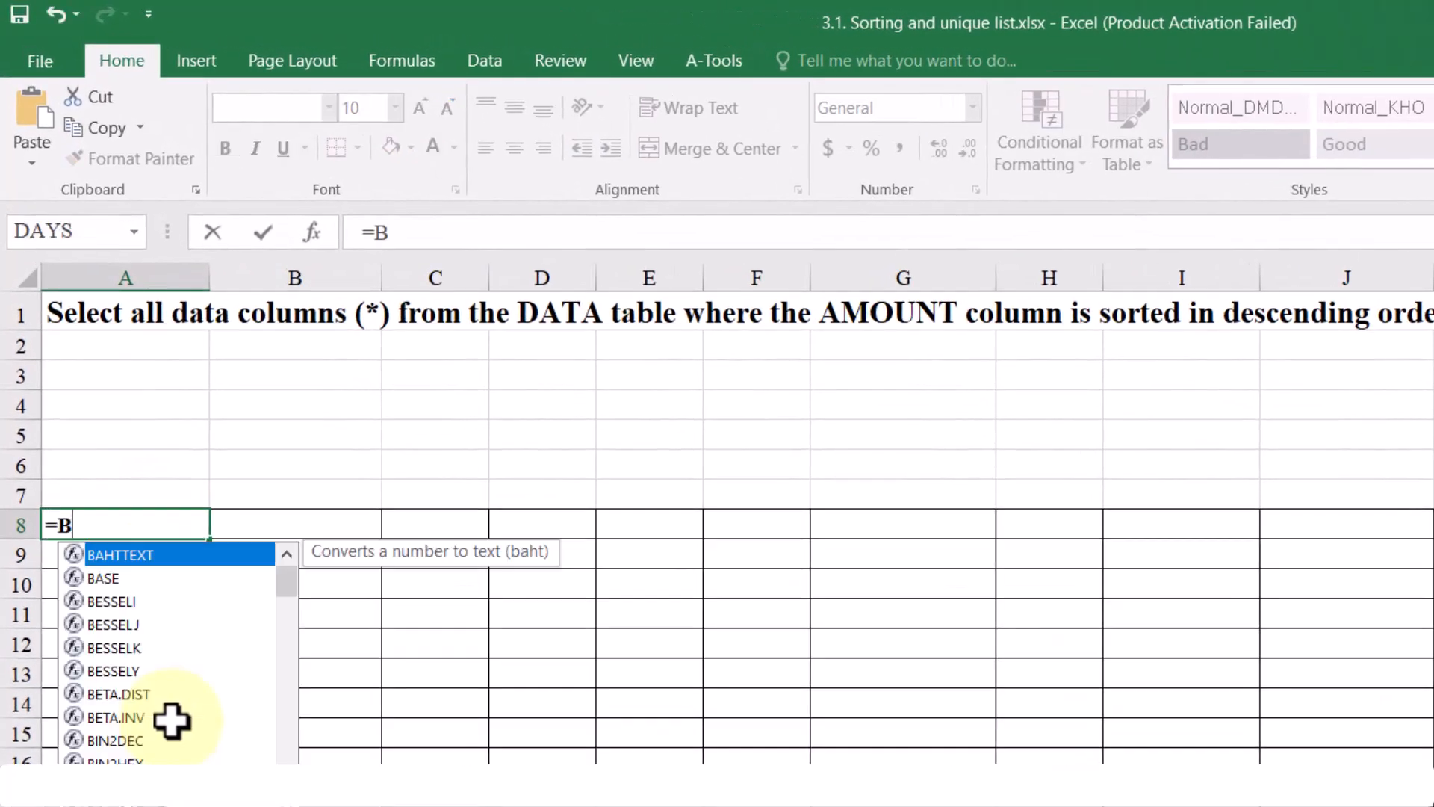
pyautogui.write('S_SQL(')
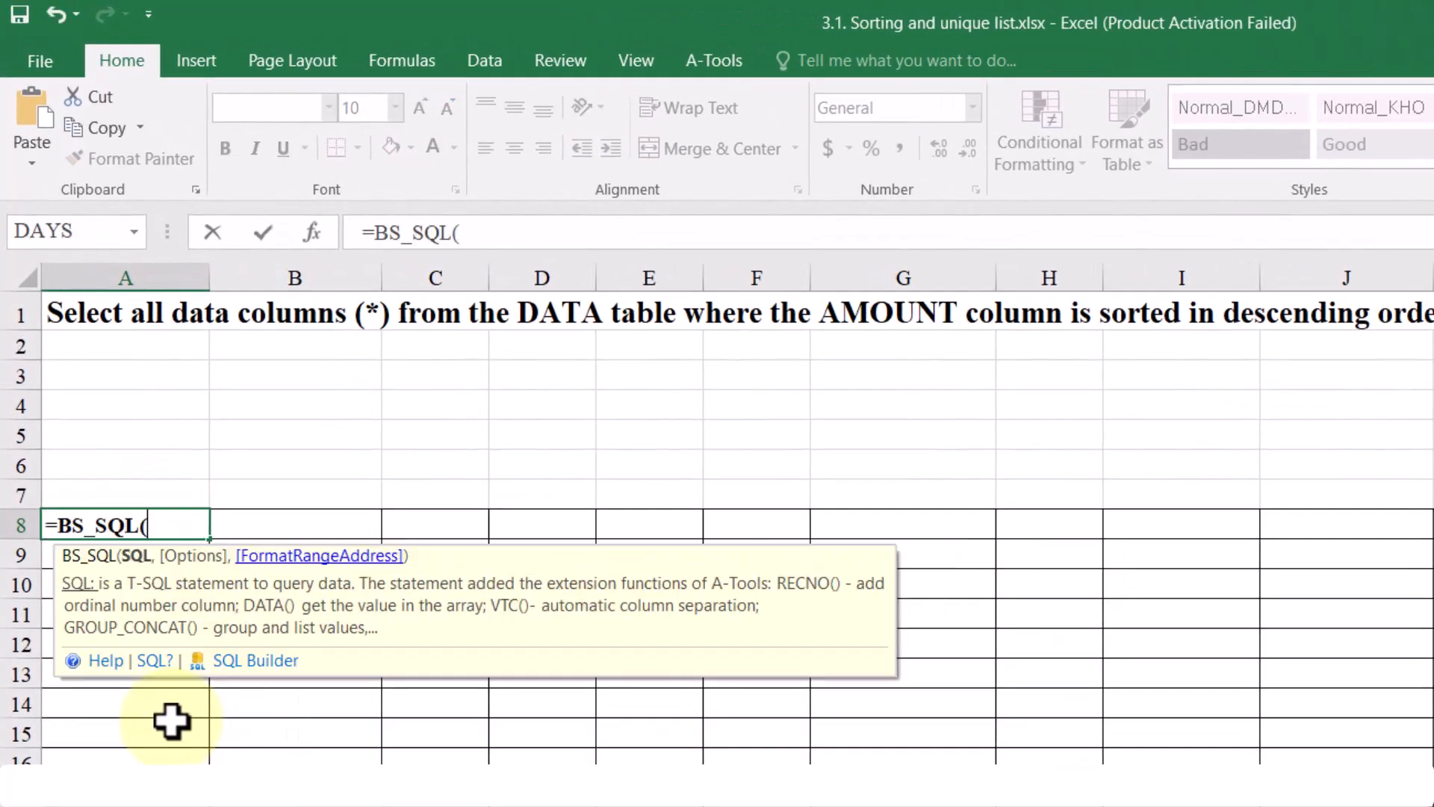
pyautogui.write('"SELECT * FROM DATA')
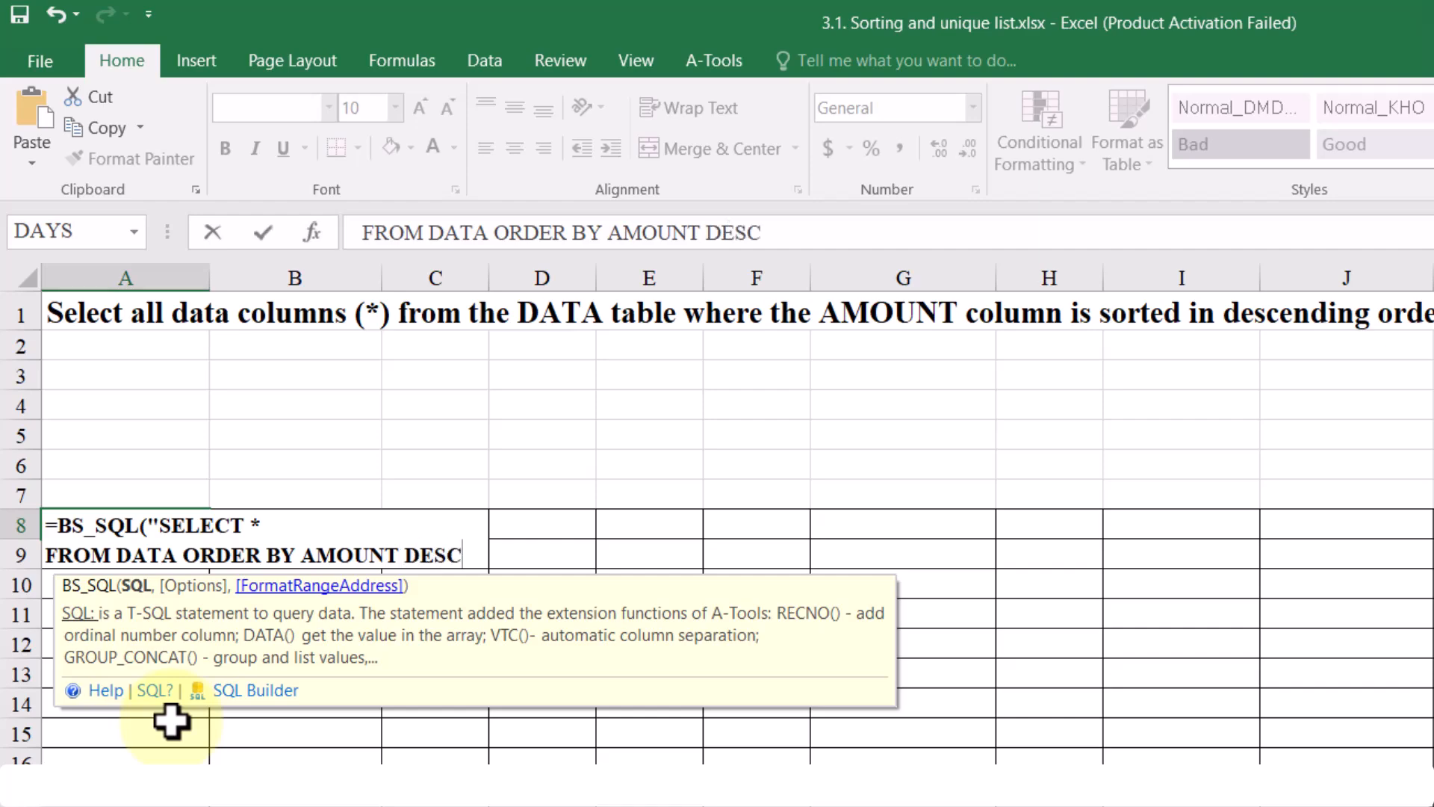
pyautogui.write('")')
pyautogui.hotkey('ctrl', 'shift', 'Return')
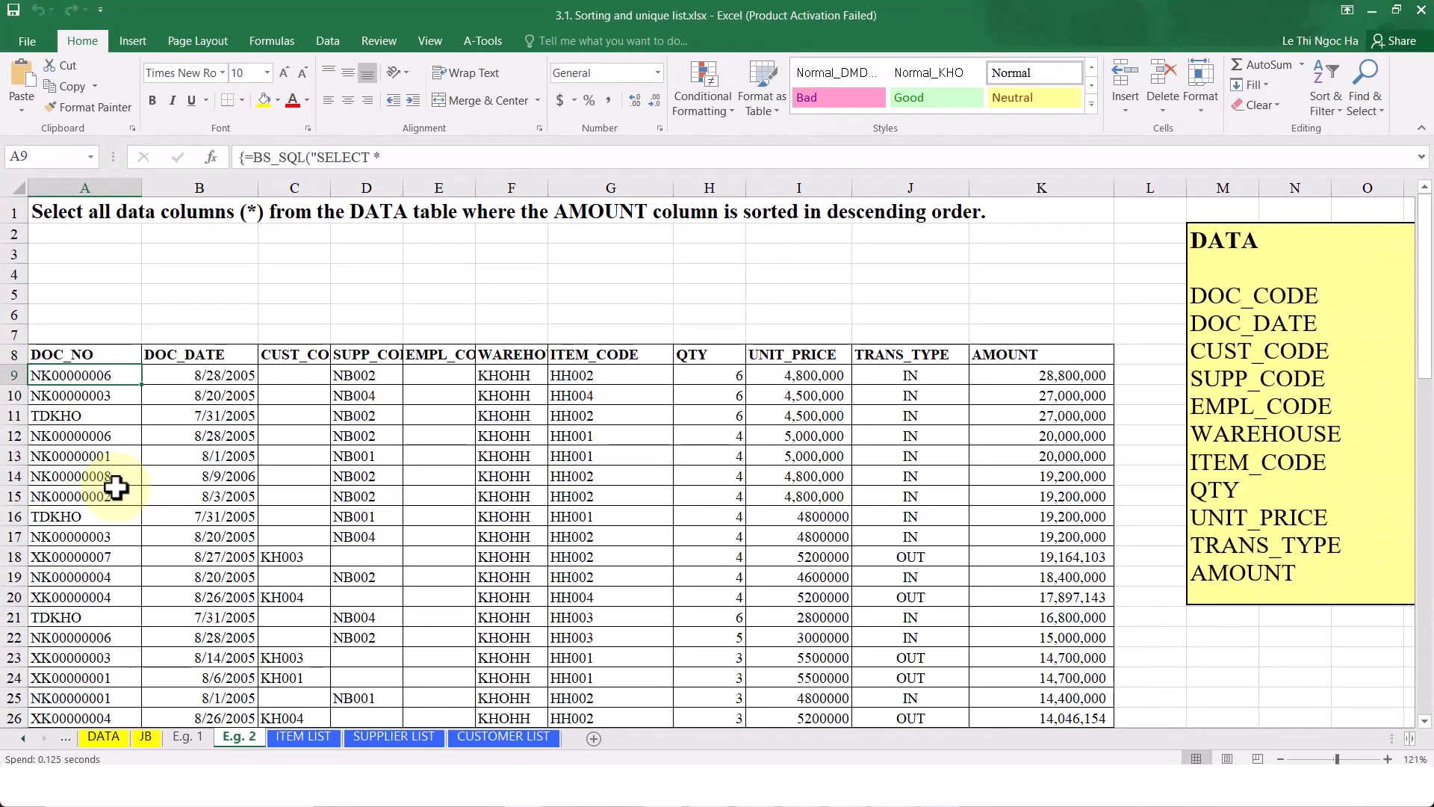
pyautogui.scroll(-2, 1042, 370)
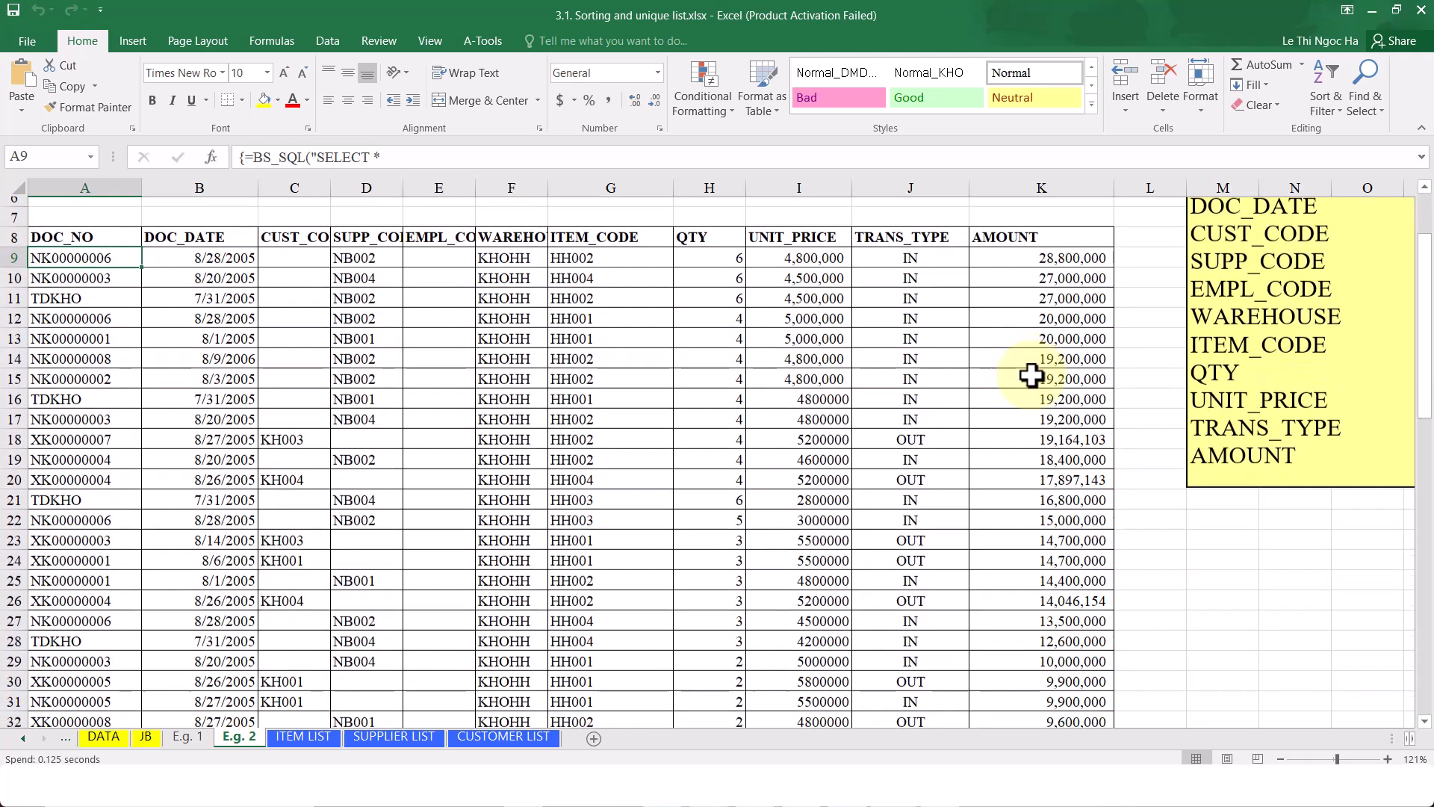
pyautogui.moveTo(1061, 244); pyautogui.dragTo(1073, 710)
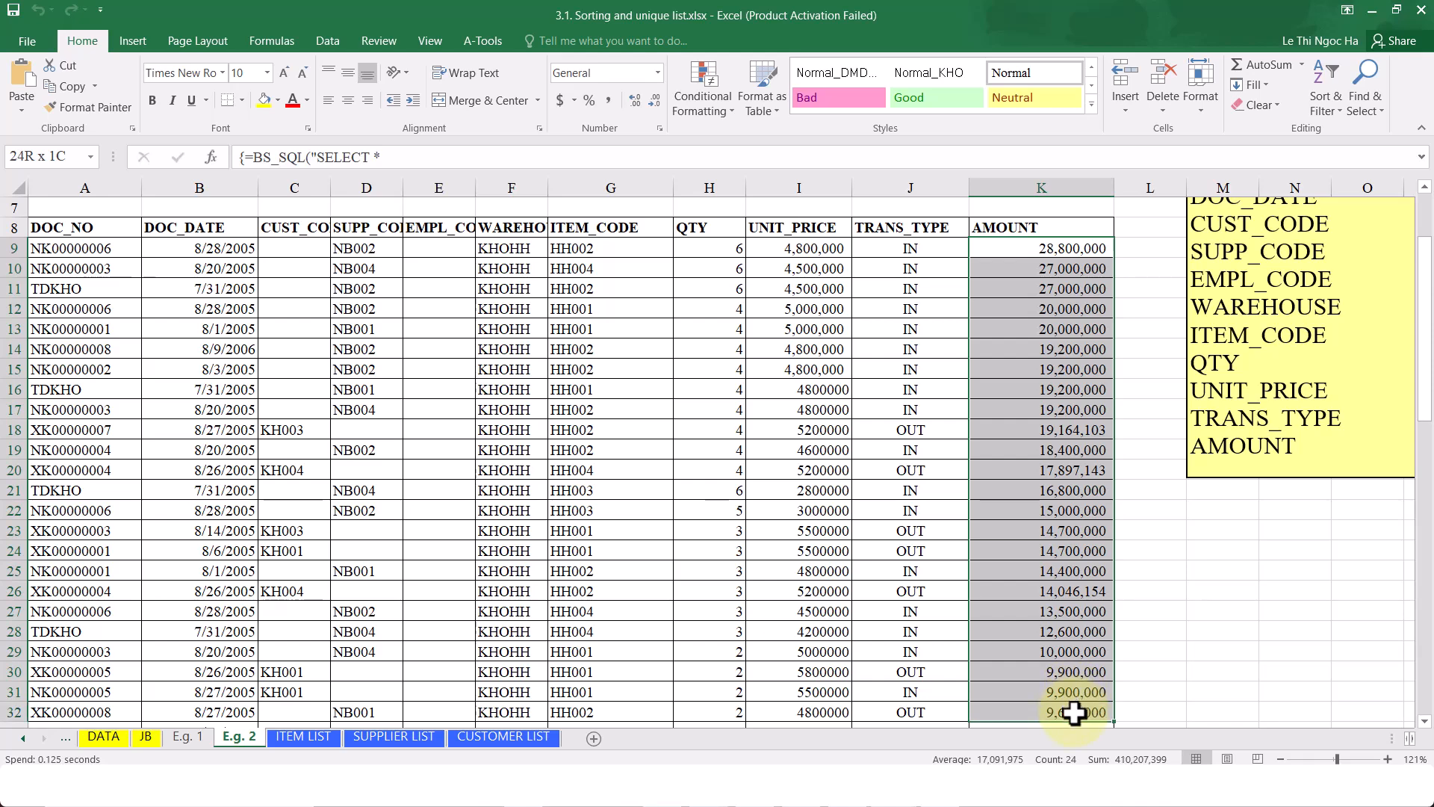